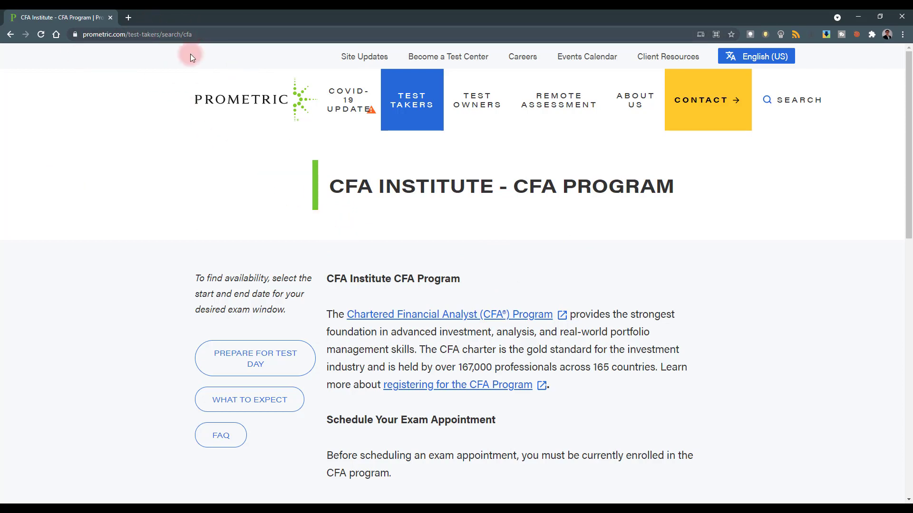
- Open the exam software tutorial linked from the CFA Program page
scroll(623, 232, down, 5)
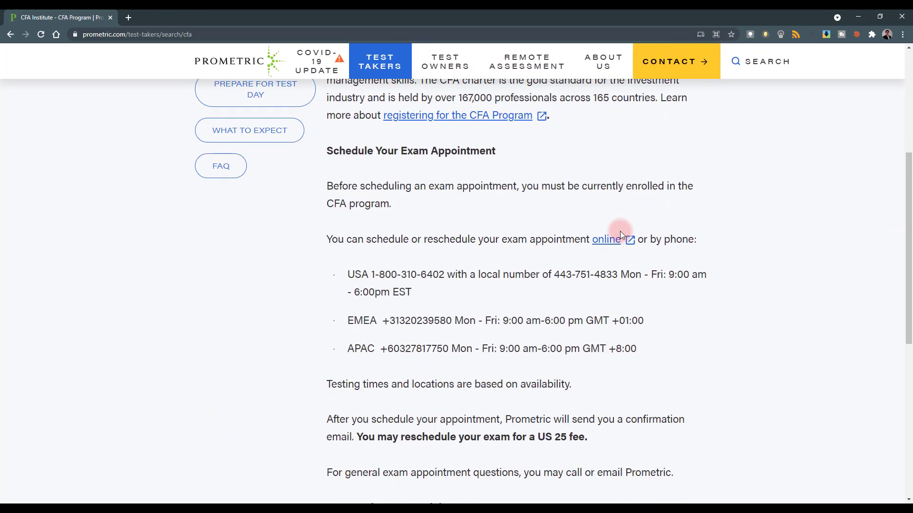
scroll(619, 234, down, 4)
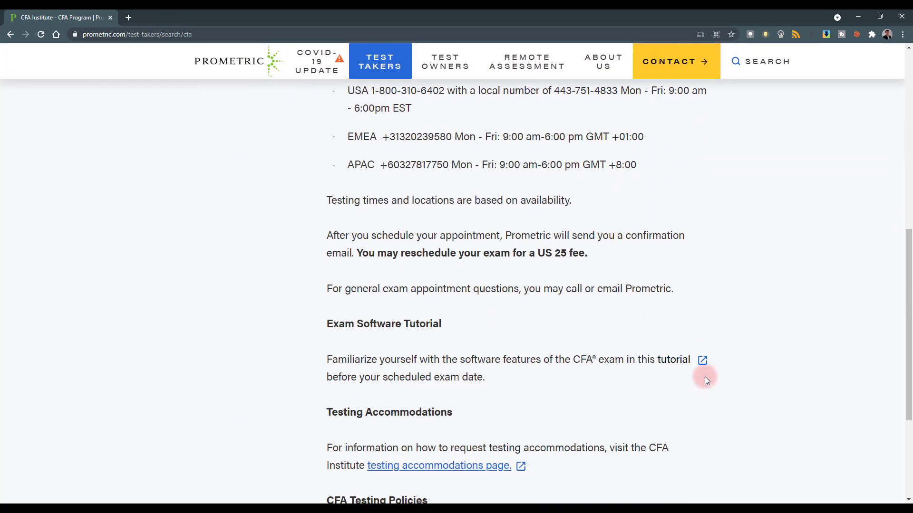
click(672, 360)
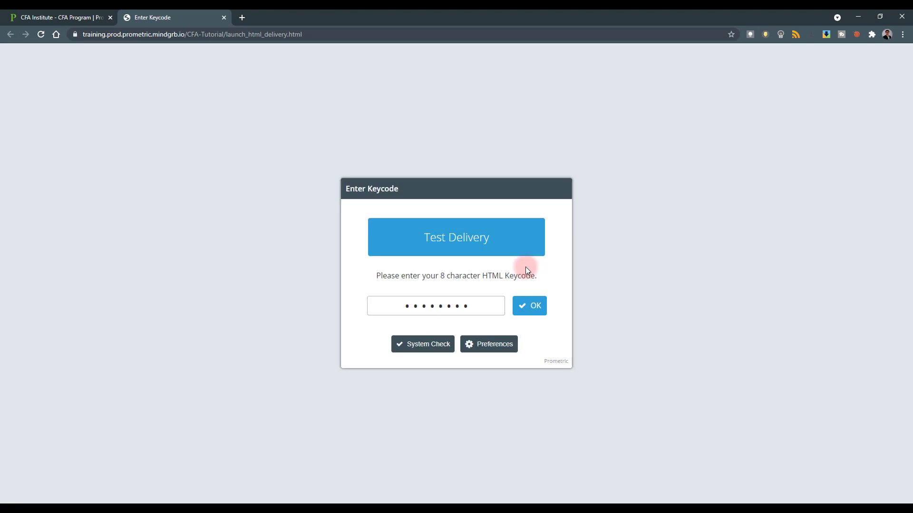
- Submit the prefilled keycode, accept the exam terms and start the tutorial test
click(527, 305)
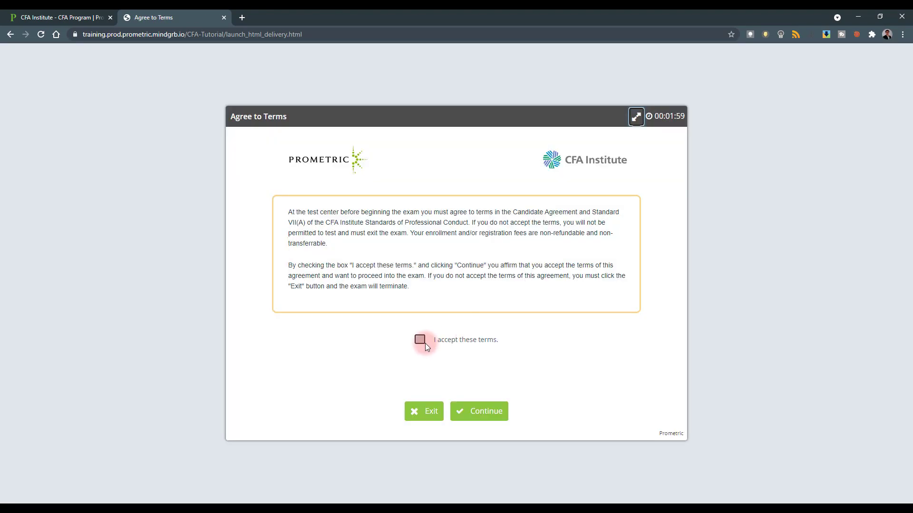
click(420, 339)
click(466, 414)
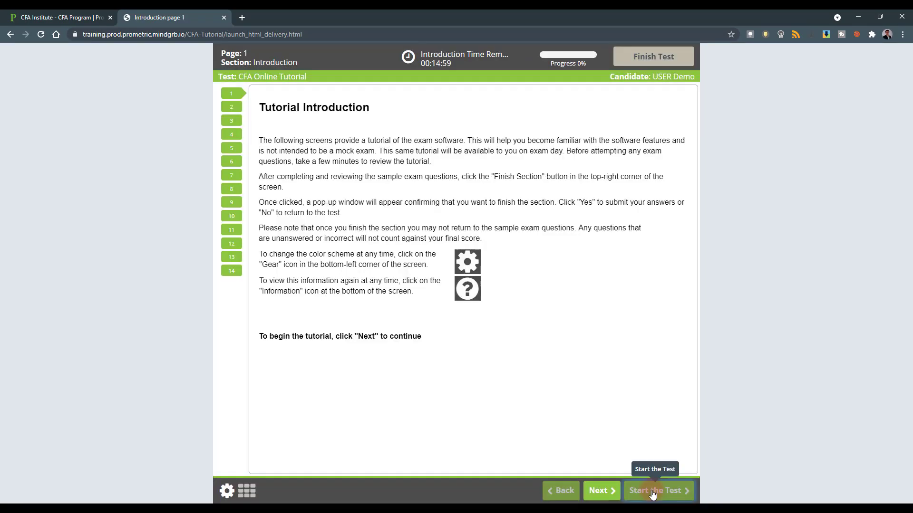
click(651, 490)
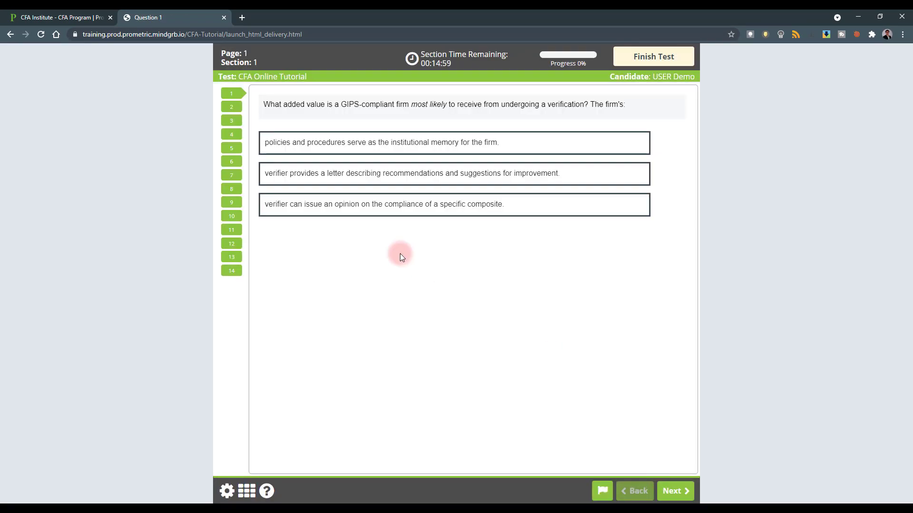
- Go to question 11 and start an equation in its answer field reading FV = PV ×
click(231, 229)
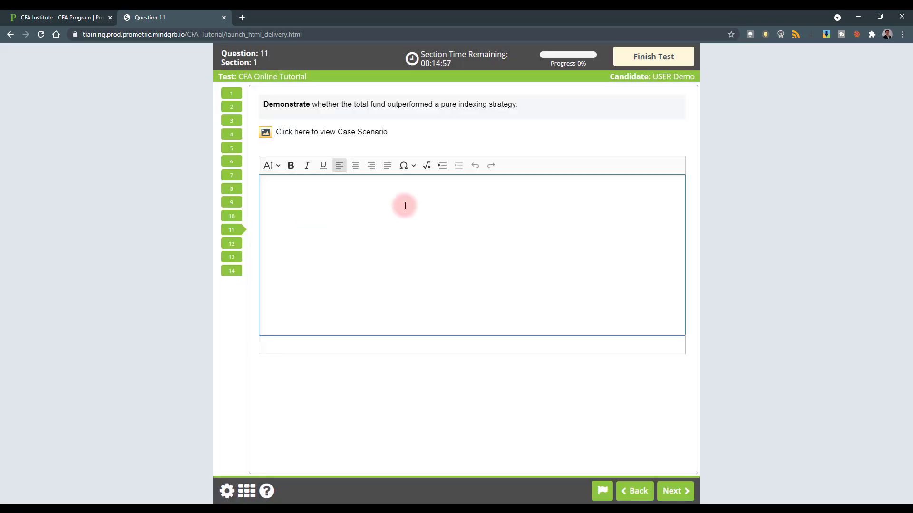
click(402, 202)
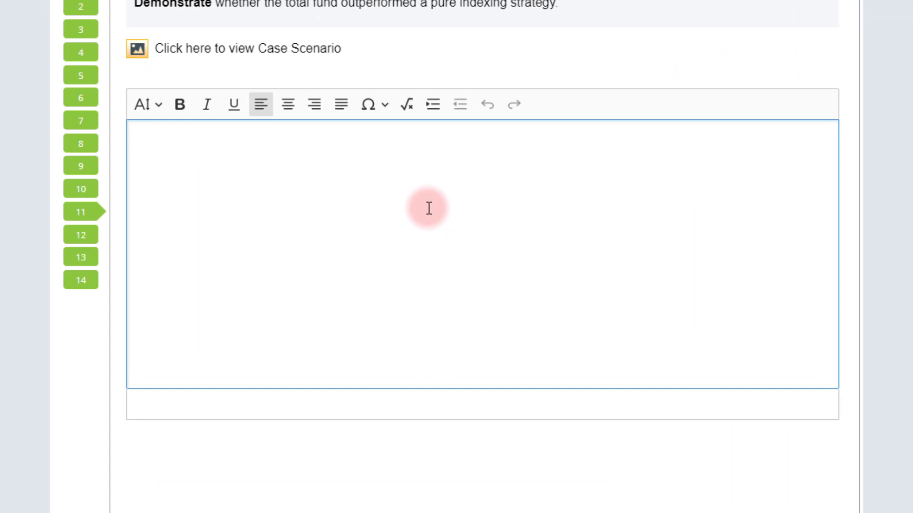
click(405, 105)
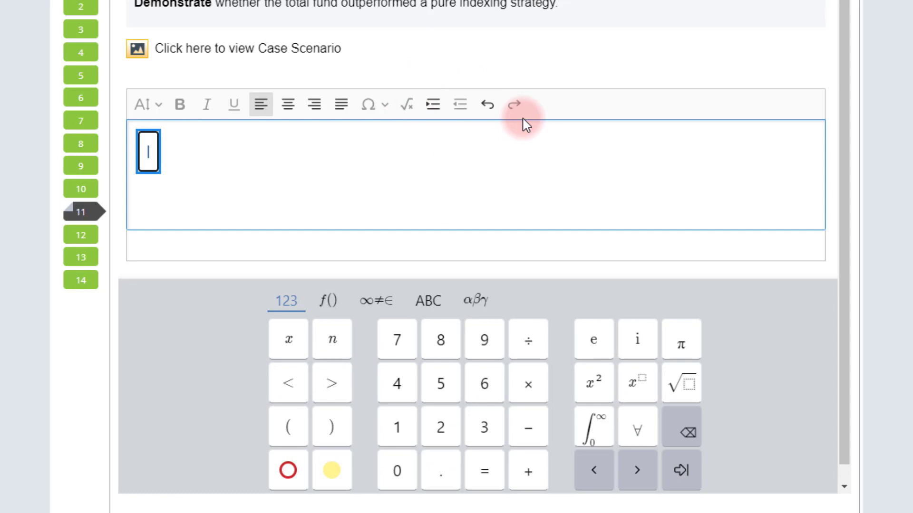
text(FV = PV)
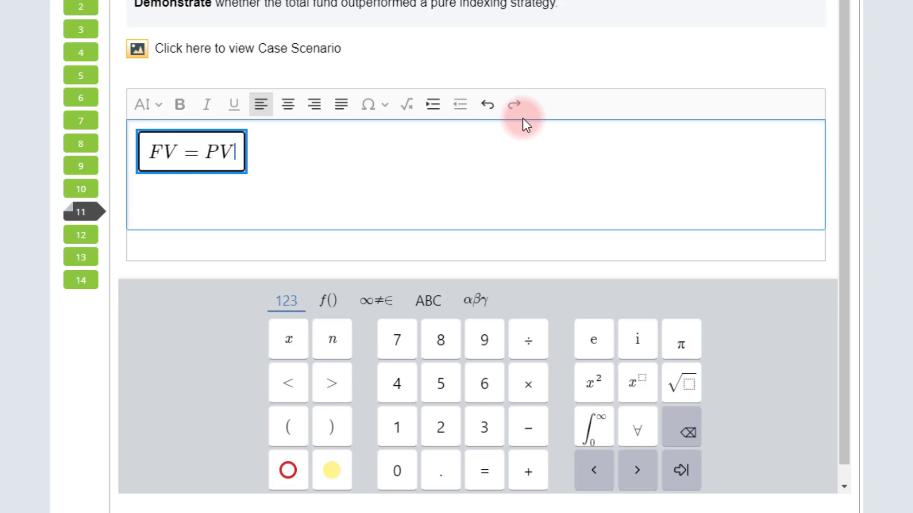
text(\times)
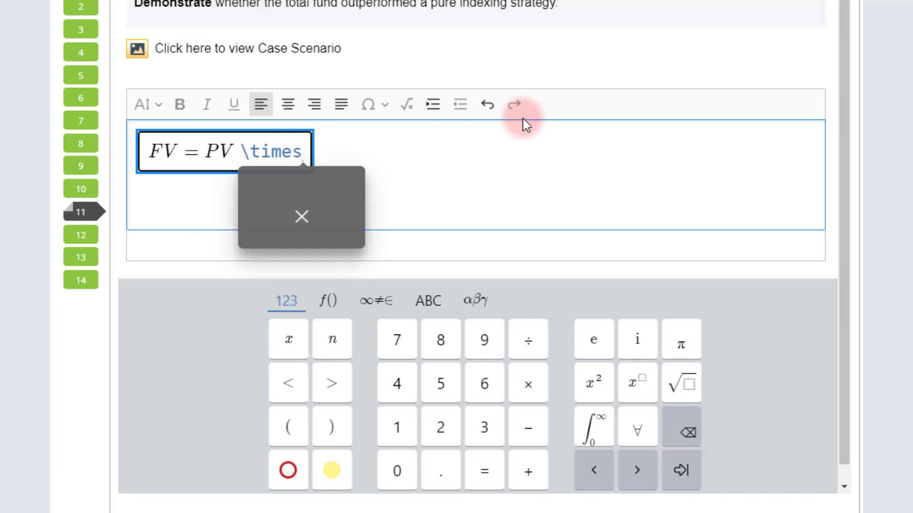
key(Return)
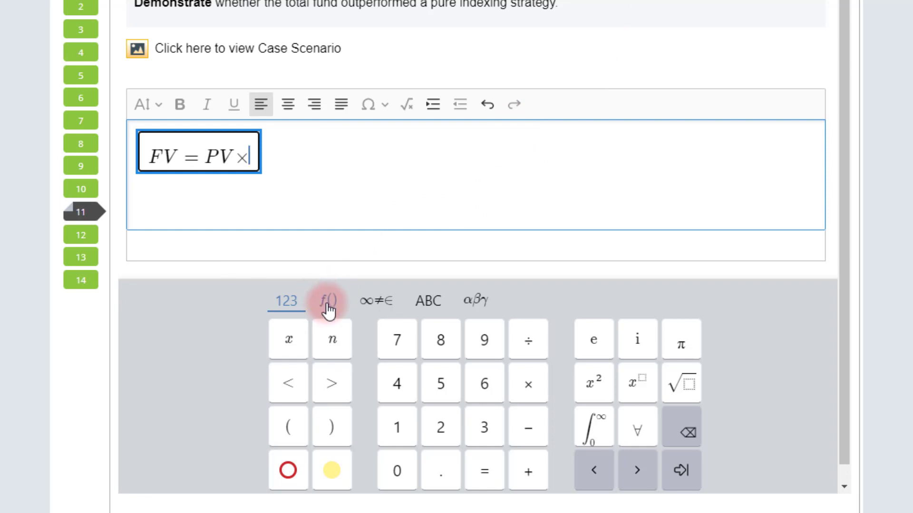
click(527, 387)
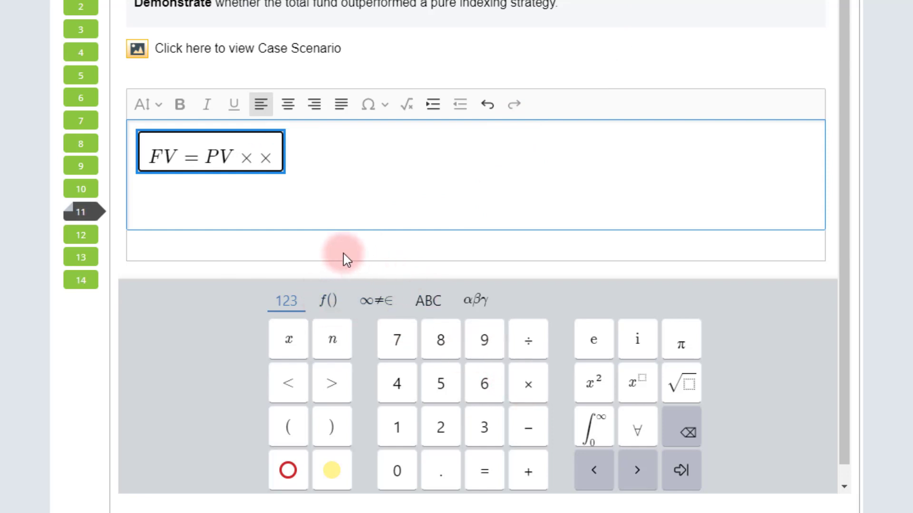
click(330, 301)
click(365, 302)
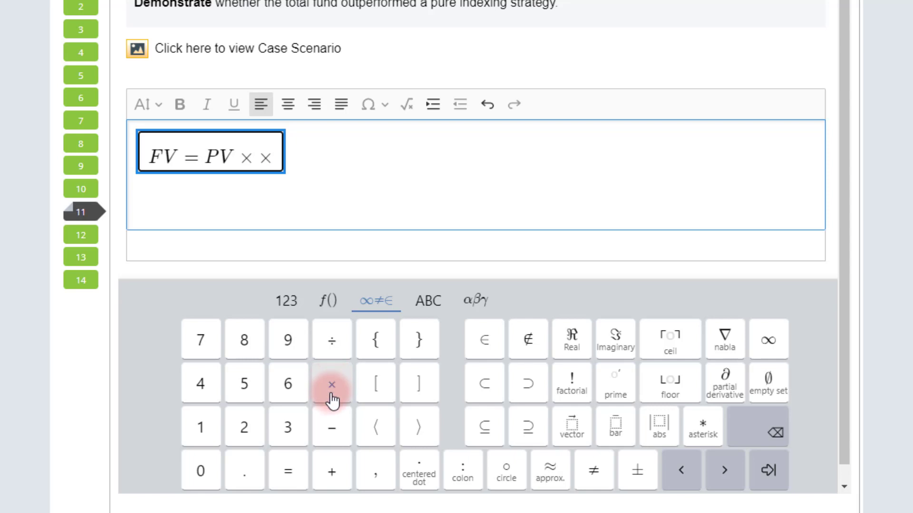
click(428, 300)
click(476, 301)
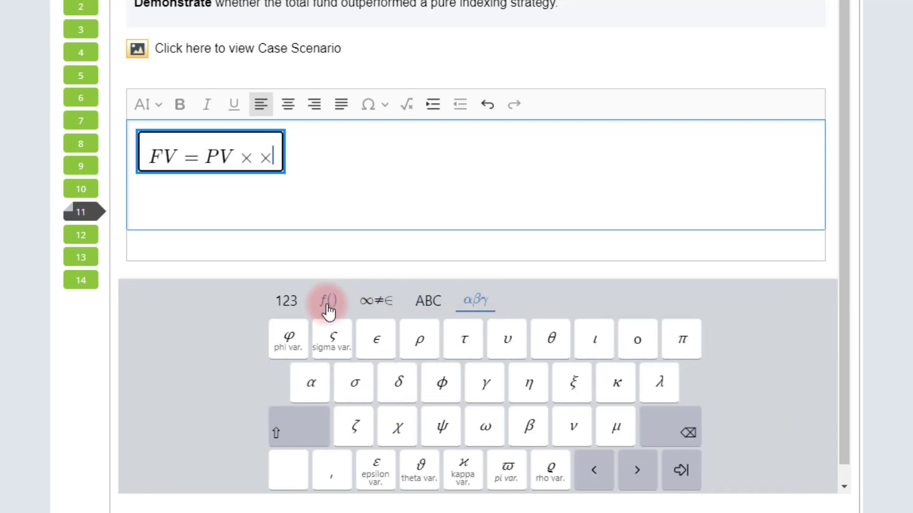
click(286, 301)
double_click(265, 151)
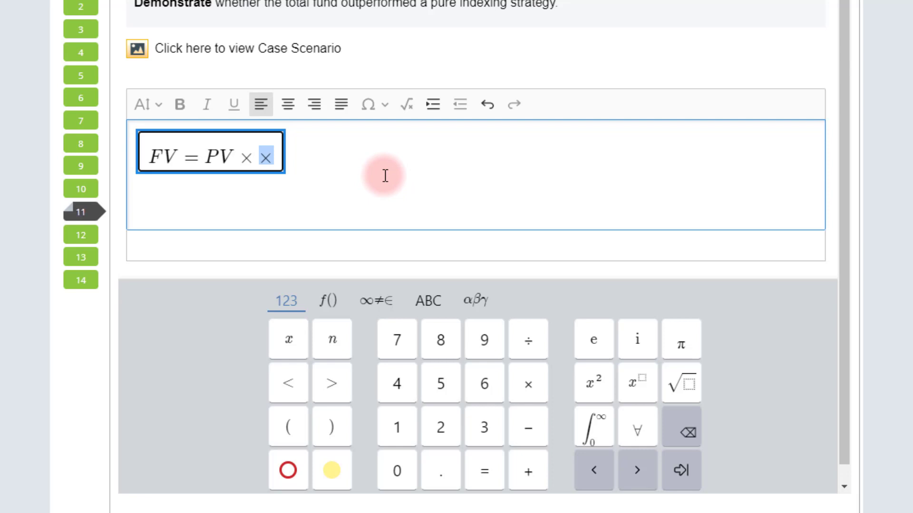
key(Right)
key(BackSpace)
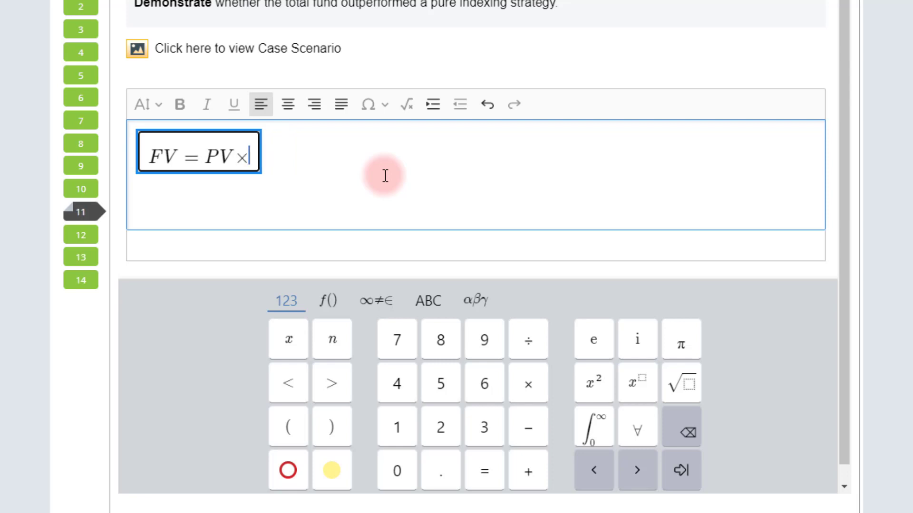
- Extend the equation with an opening square bracket and (1 + r) raised to the power N
text([(1 + r))
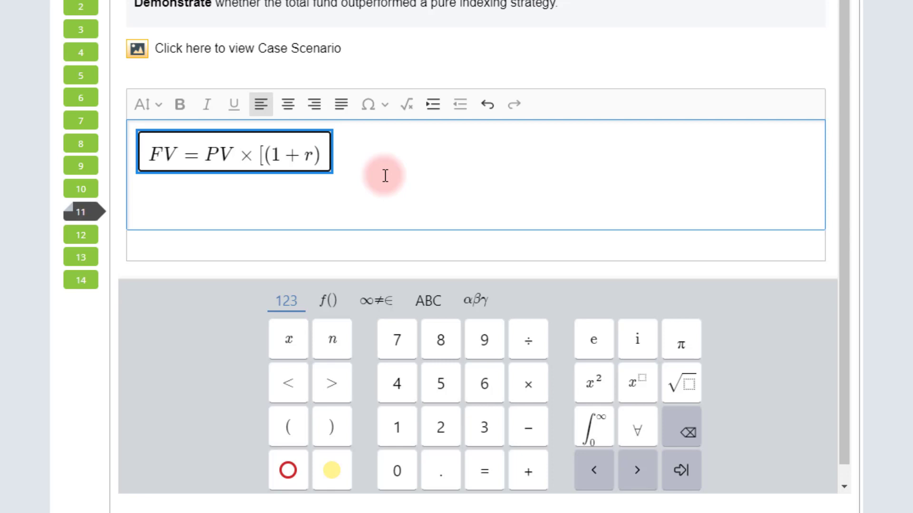
text(^)
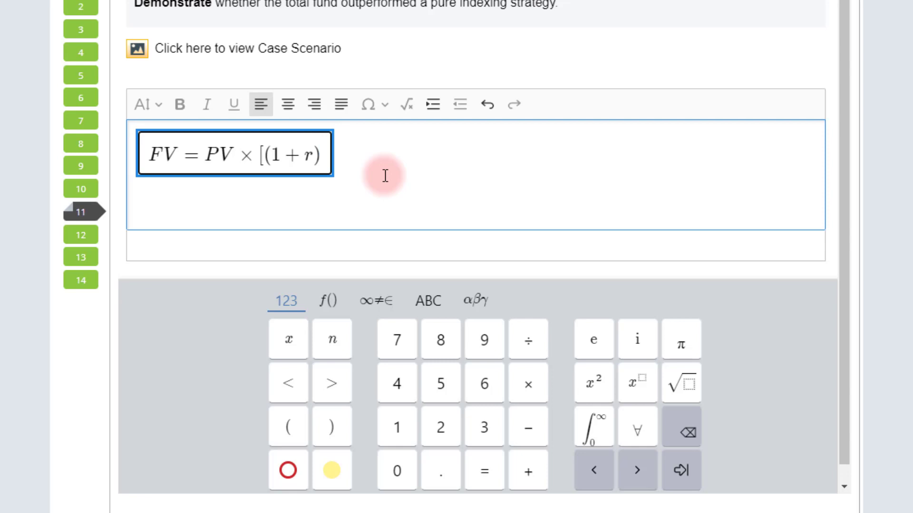
text(20)
key(BackSpace)
key(BackSpace)
text(N)
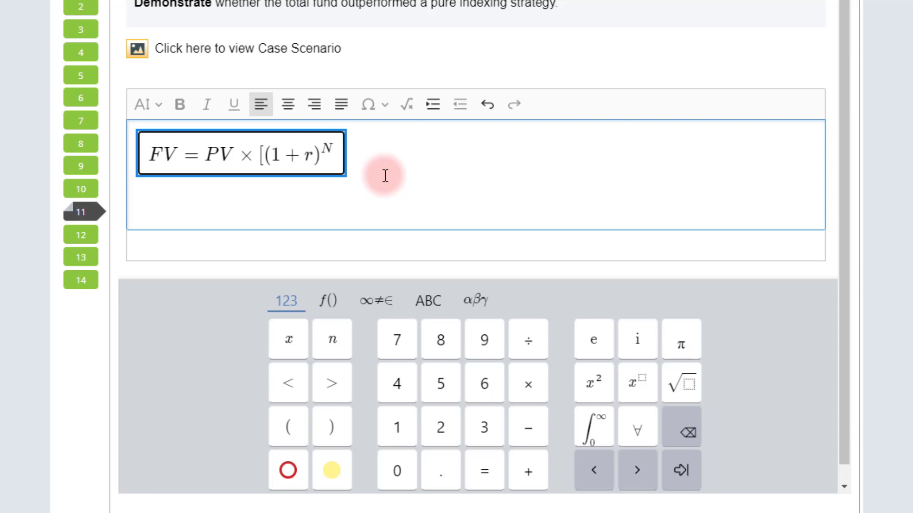
key(Right)
- Append the factor (1 − T) to the equation, with CG as the subscript of T
text((1-T)
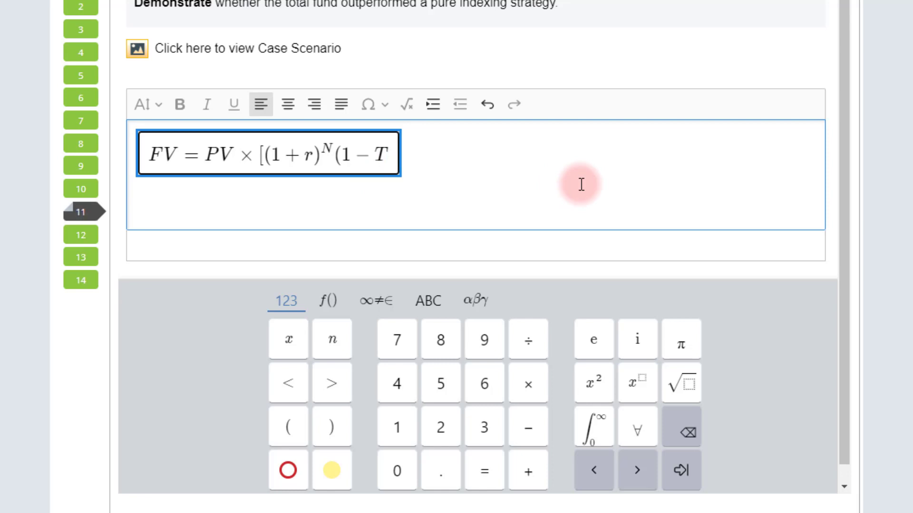
text(_CG)
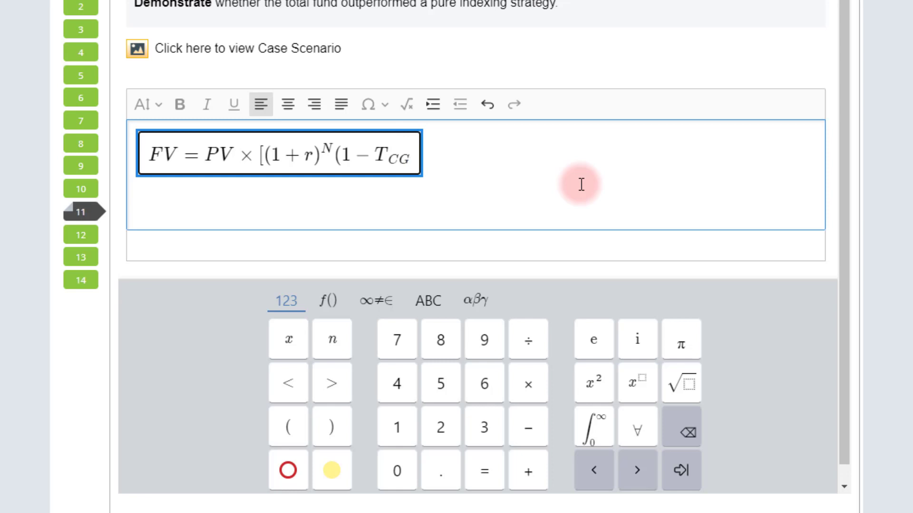
text())
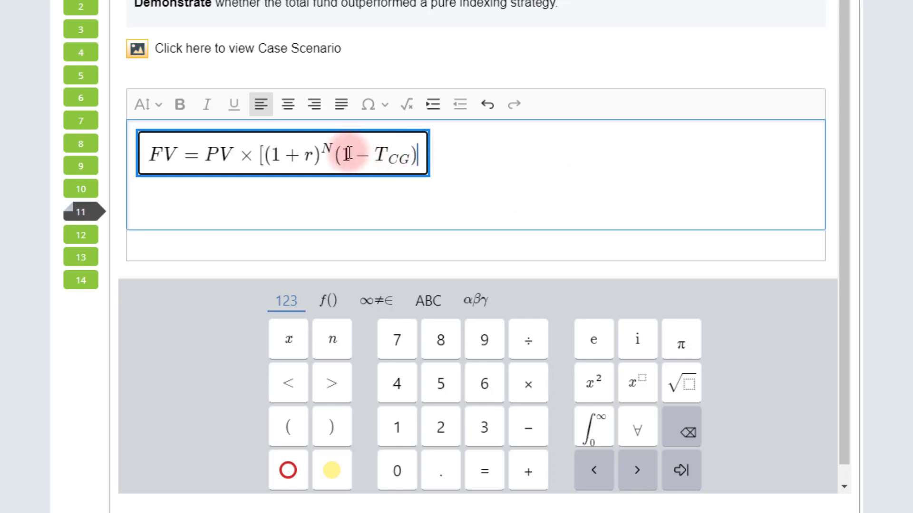
click(373, 312)
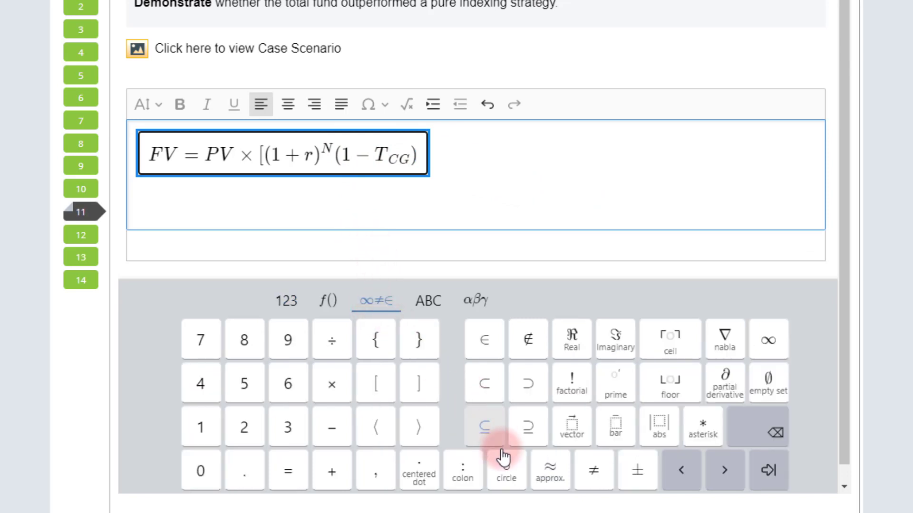
click(321, 299)
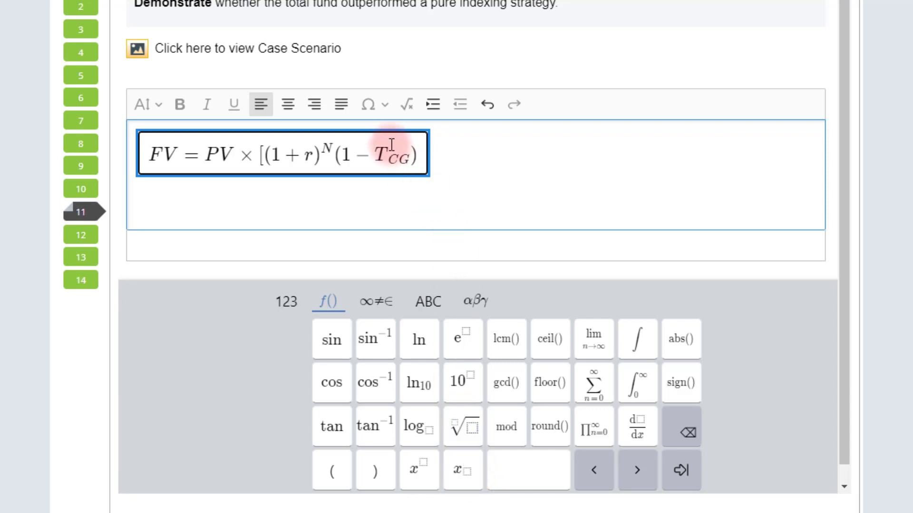
drag(336, 149, 418, 162)
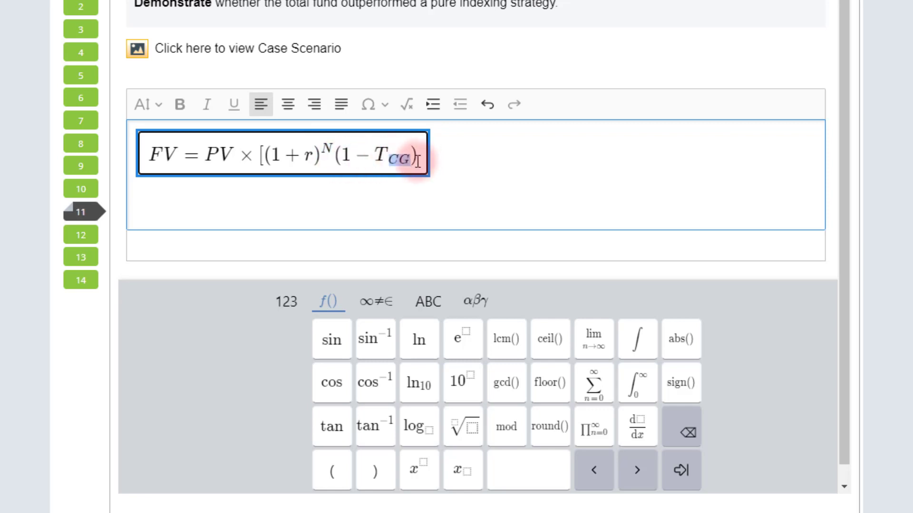
click(417, 161)
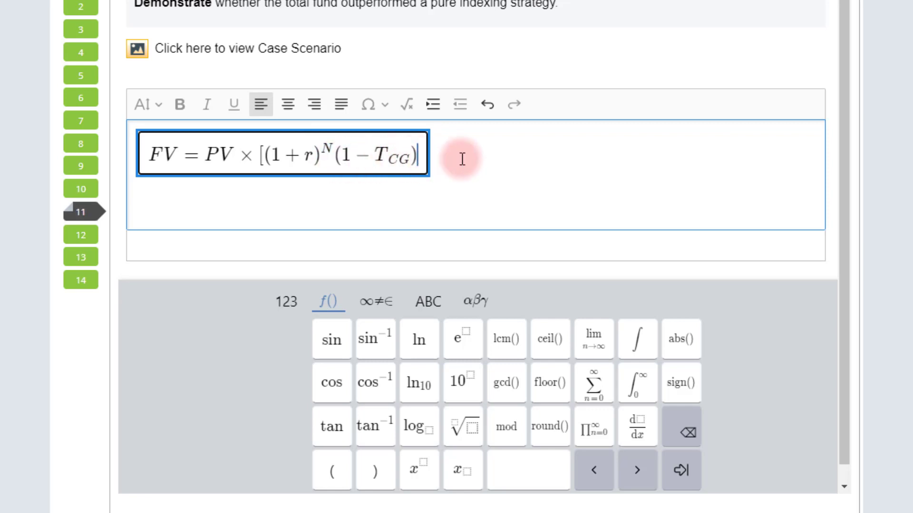
- Add + T with subscript CG to the end of the equation and close the square bracket
text(+ )
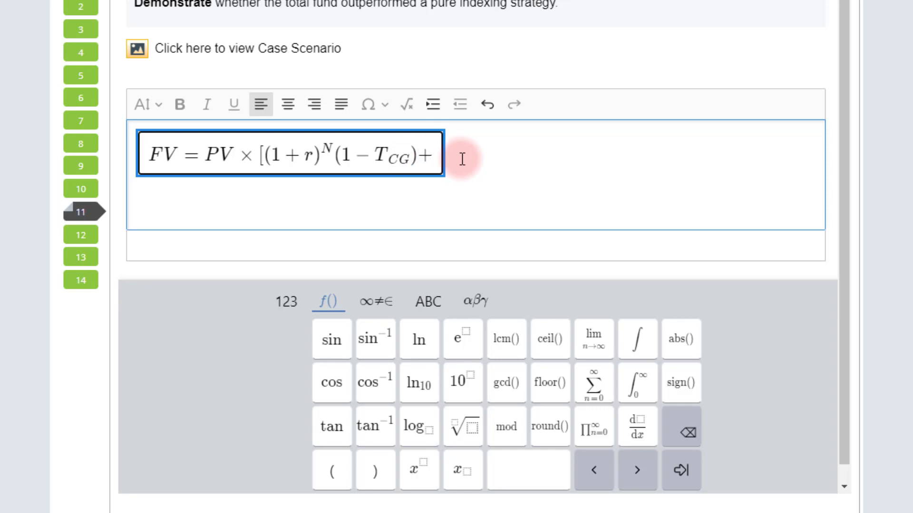
text(T)
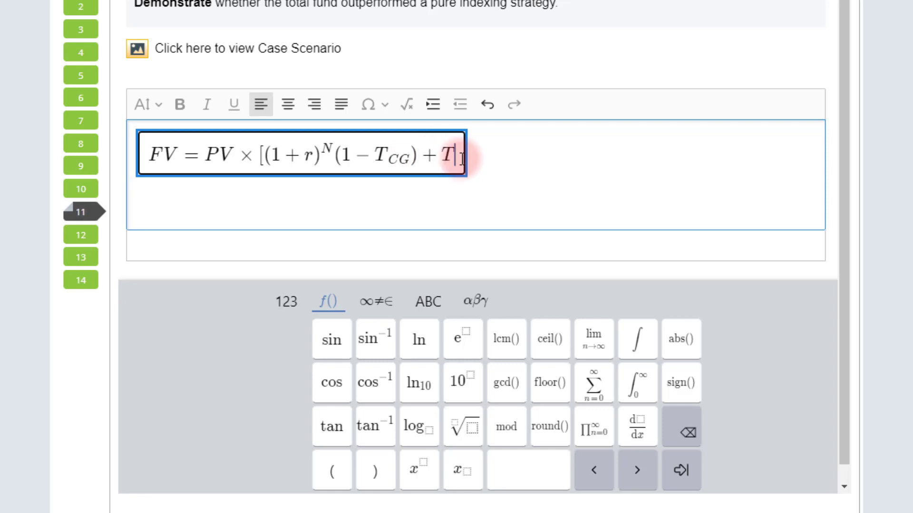
text(_CG)
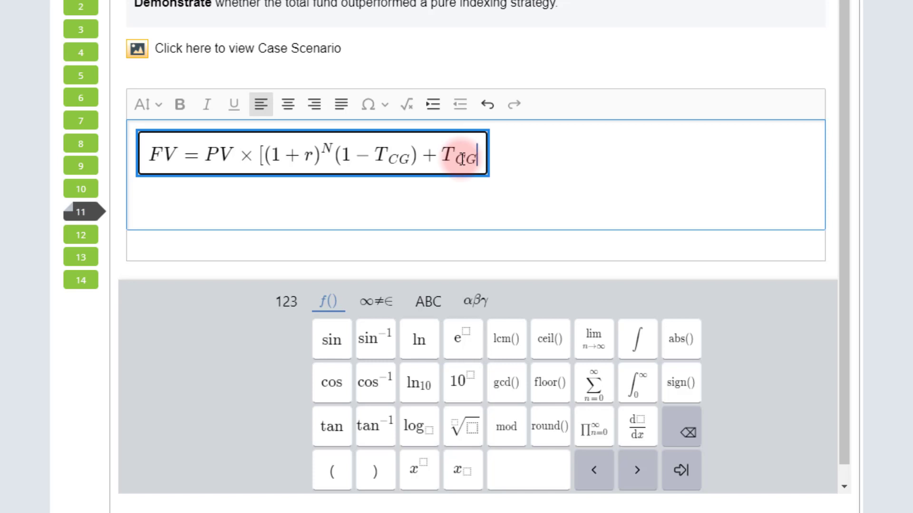
text(])
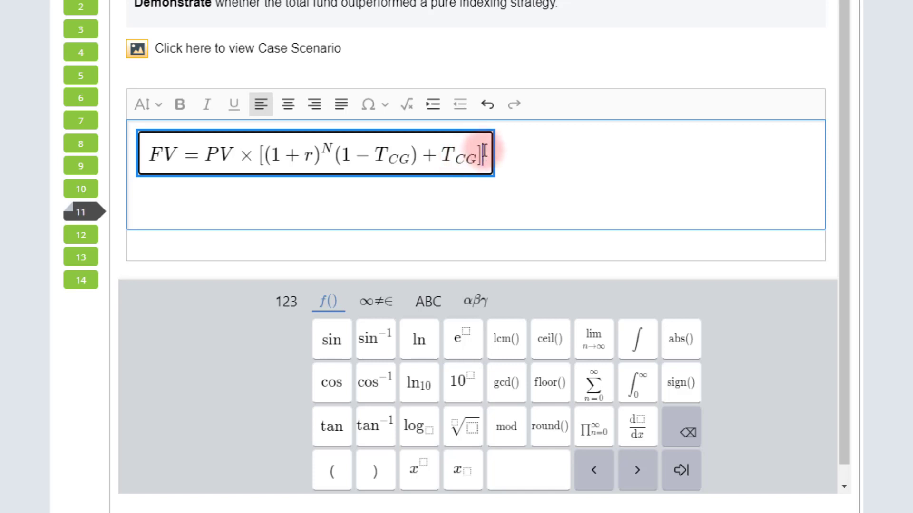
- Copy the complete FV equation and paste it as a second equation below the original
drag(484, 151, 159, 155)
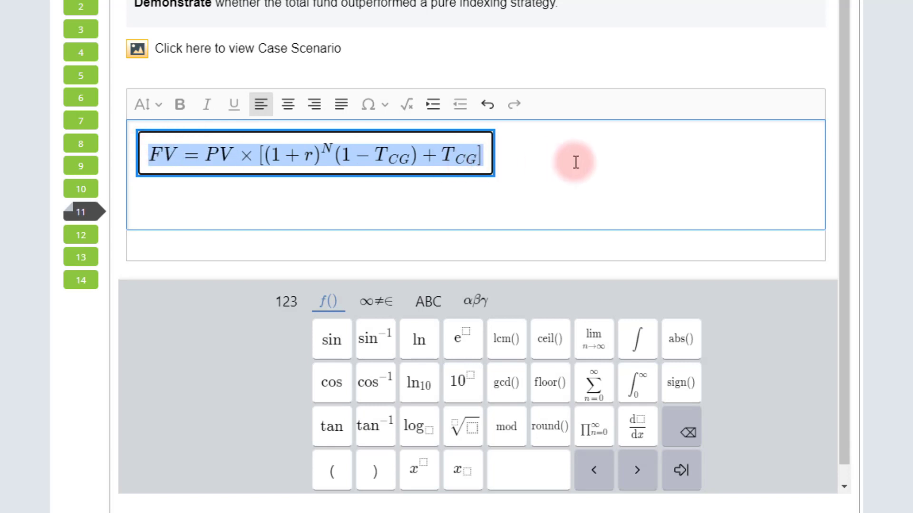
click(528, 188)
key(ctrl+v)
click(265, 190)
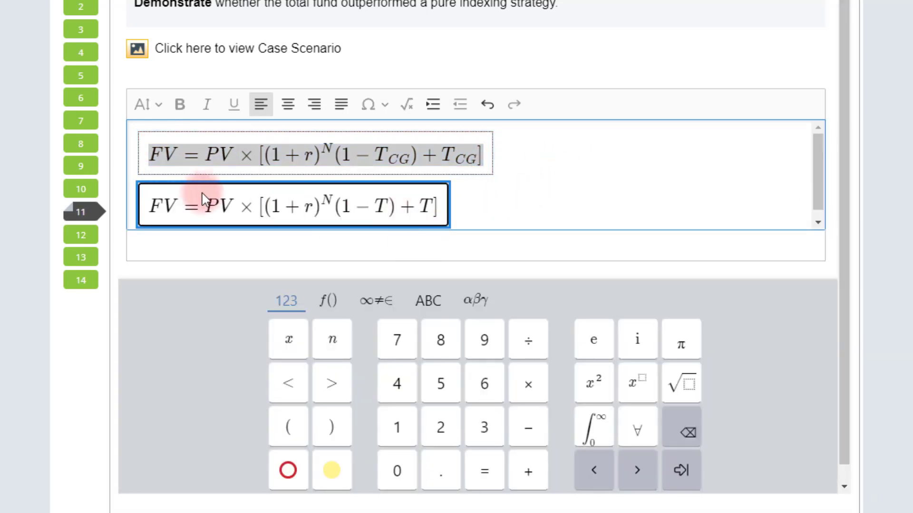
- Replace PV with 100,000 and r with 0.08 in the second equation
drag(205, 205, 228, 209)
text(100,000)
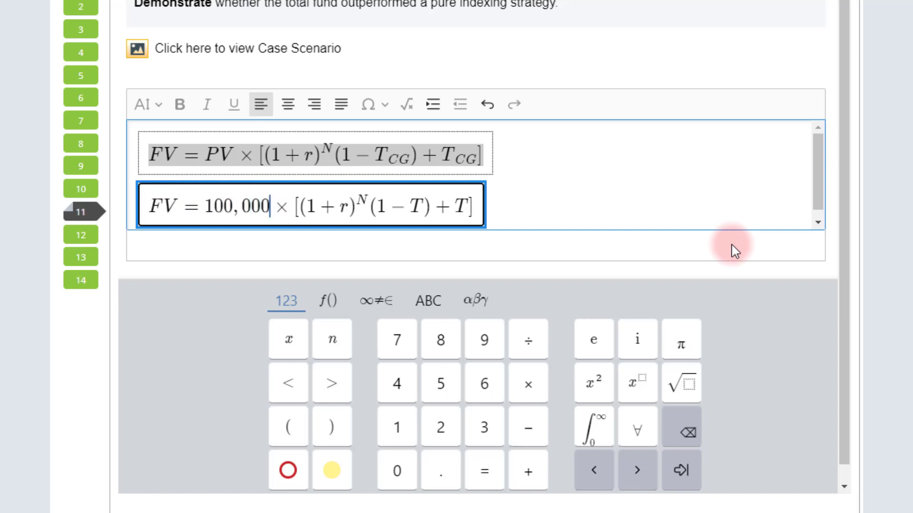
key(Right)
key(Right)
key(Right)
key(Right)
key(shift+Right)
text(0.08)
key(Right)
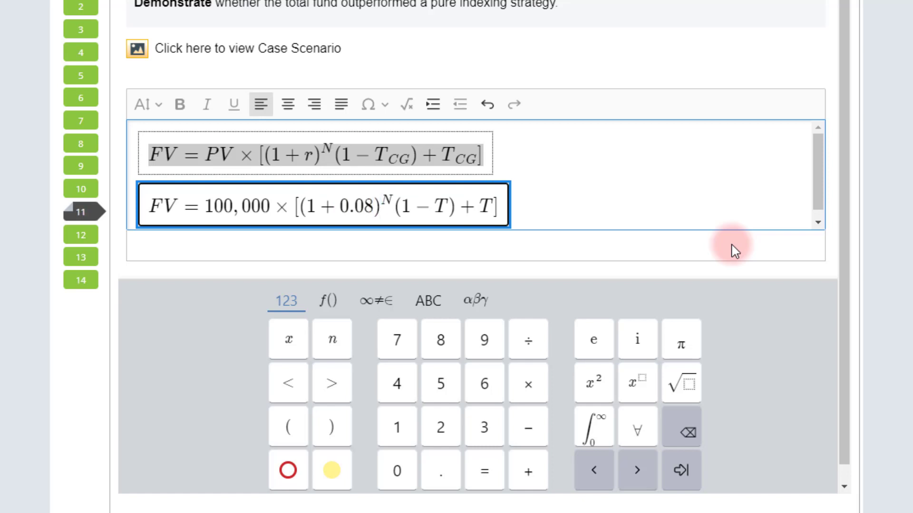
text(20)
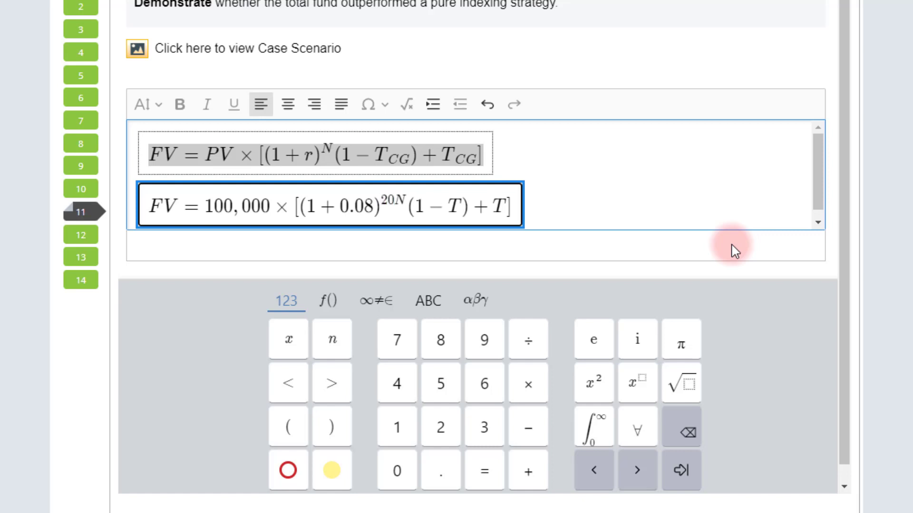
key(Delete)
key(Left)
key(Left)
text(N)
key(Delete)
key(Delete)
key(Left)
key(shift+Right)
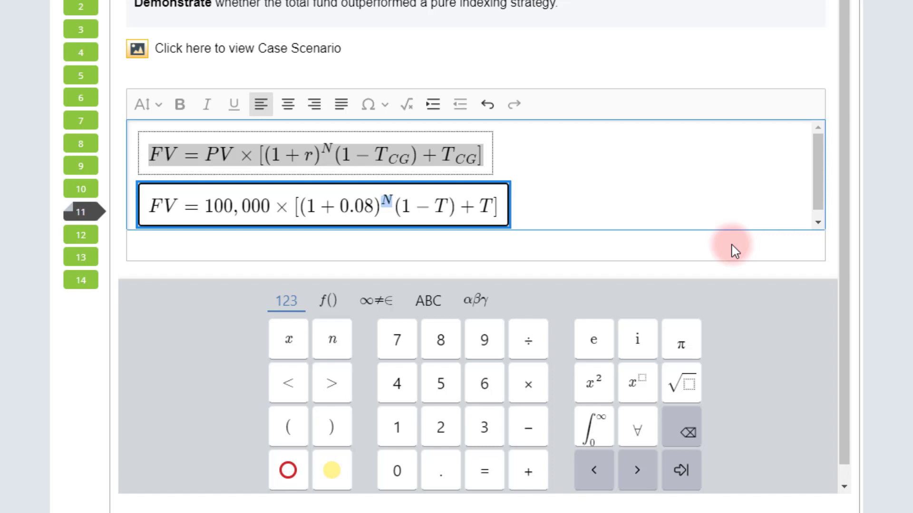
text(20)
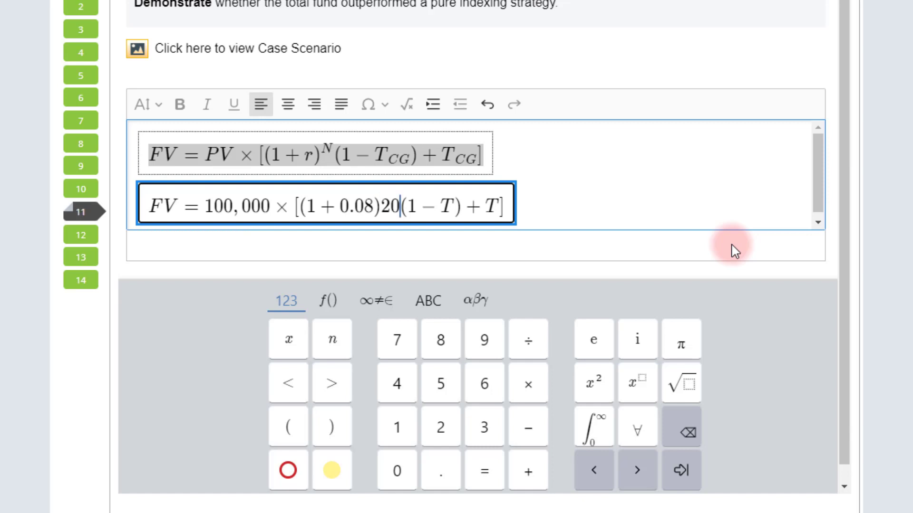
key(ctrl+z)
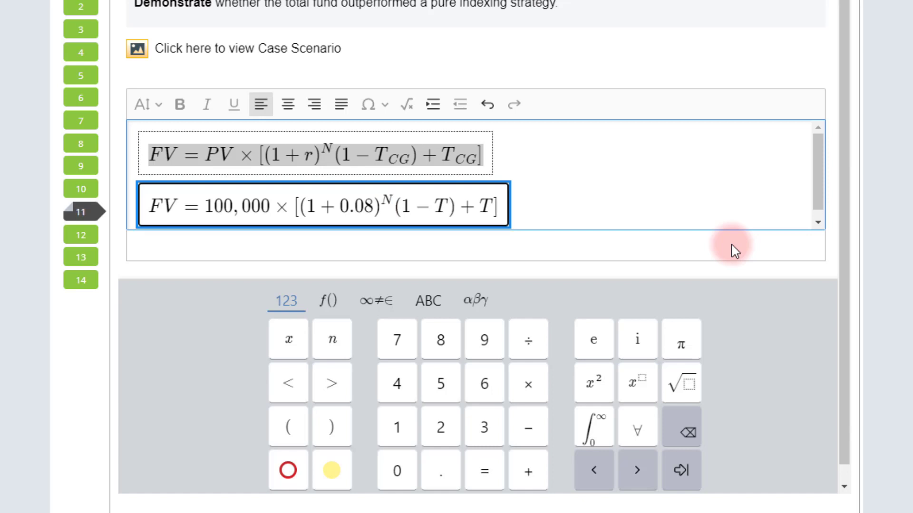
- Replace the exponent N with 20 and the T in (1 − T) with 0.3 in the second equation
text(20)
key(Delete)
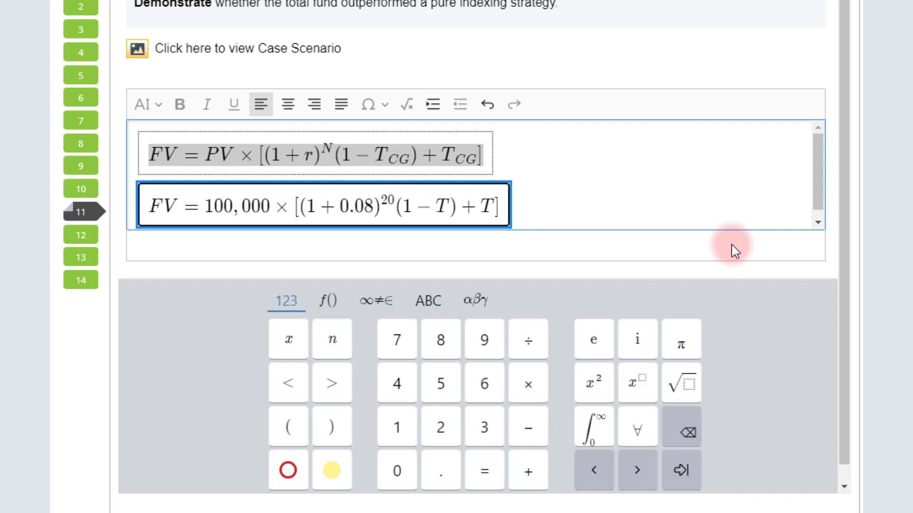
key(Right)
key(Right)
key(Right)
key(shift+Right)
text(0.3)
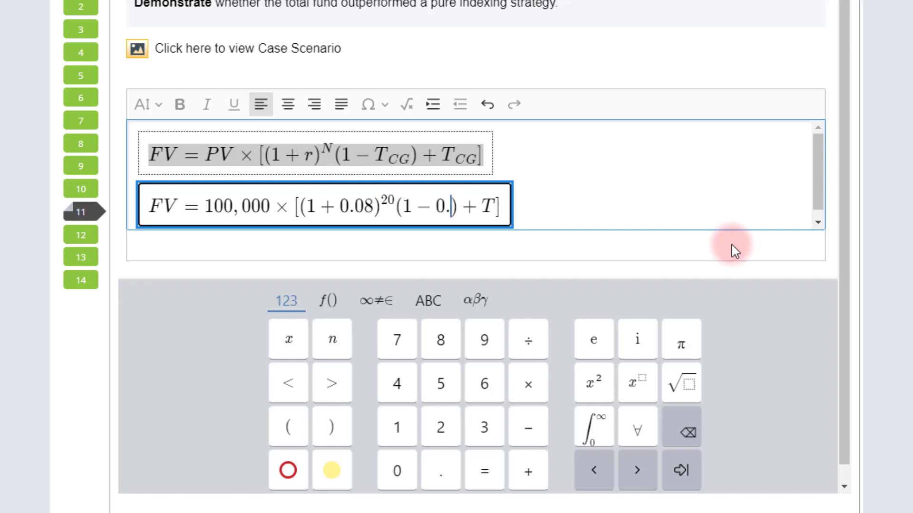
- Replace the remaining T with 0.3 and finish the second equation with = 356,267
key(Right)
key(Right)
key(shift+Right)
text(0.3)
key(Right)
text(=)
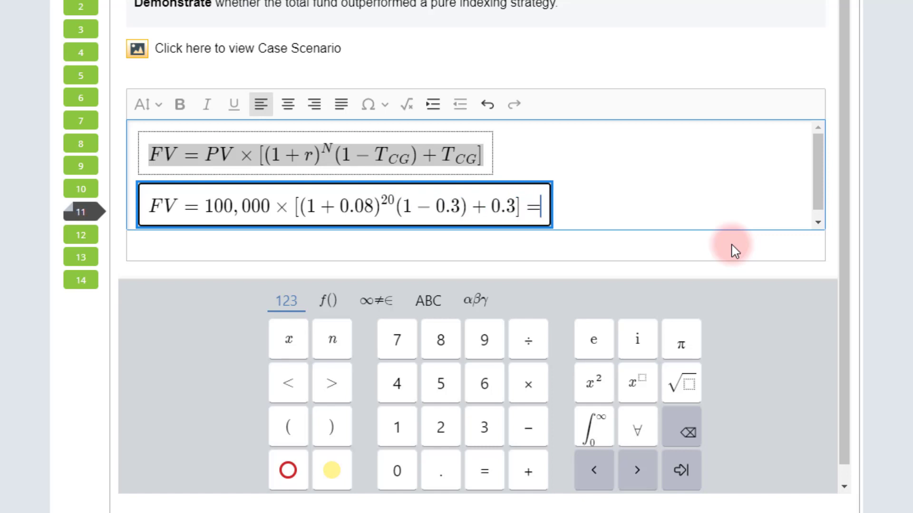
text(356)
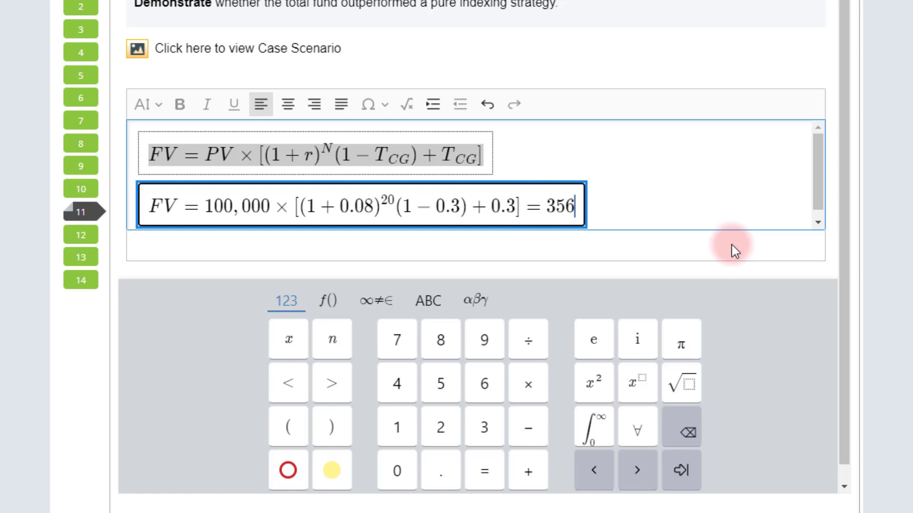
text(,267)
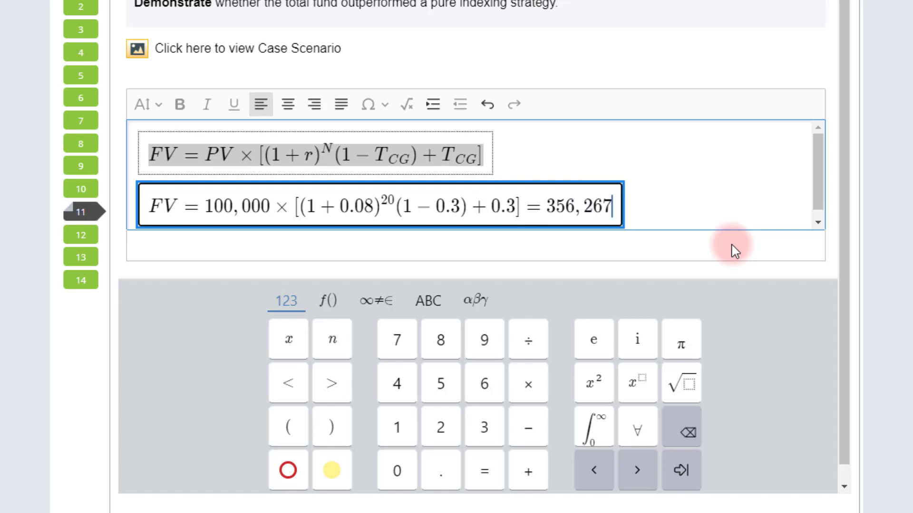
key(Right)
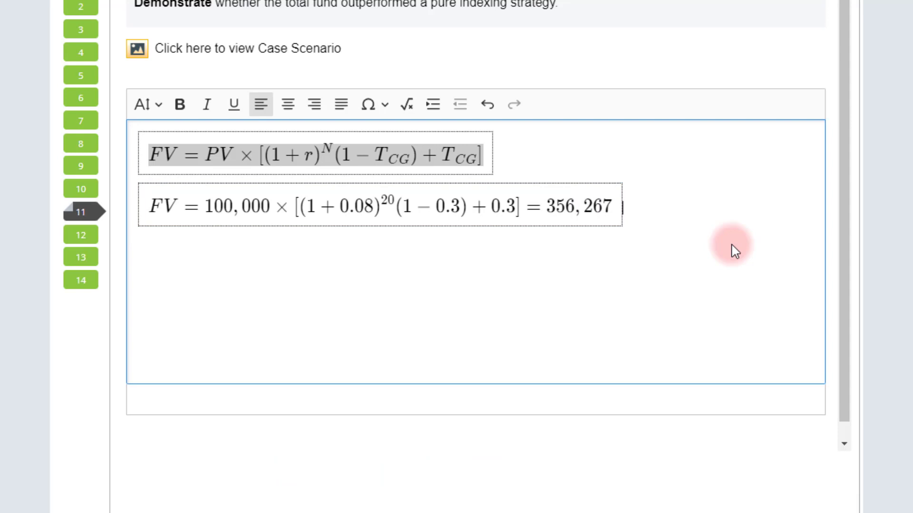
- Compare the terms of the symbolic FV equation with the numbers substituted in the equation below it
click(526, 161)
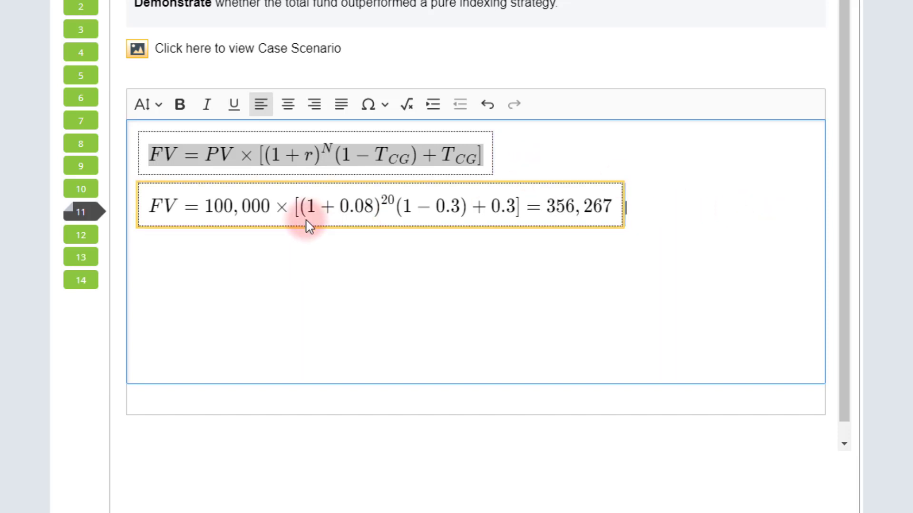
click(228, 213)
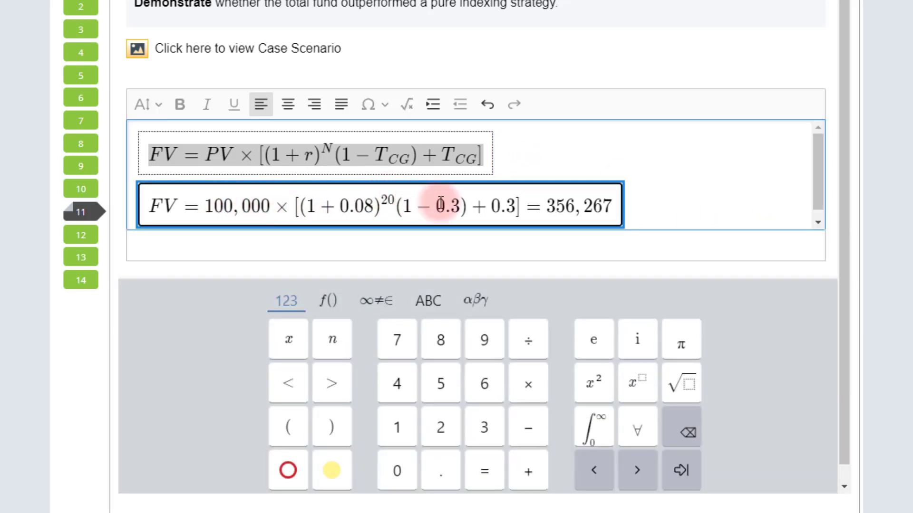
click(521, 154)
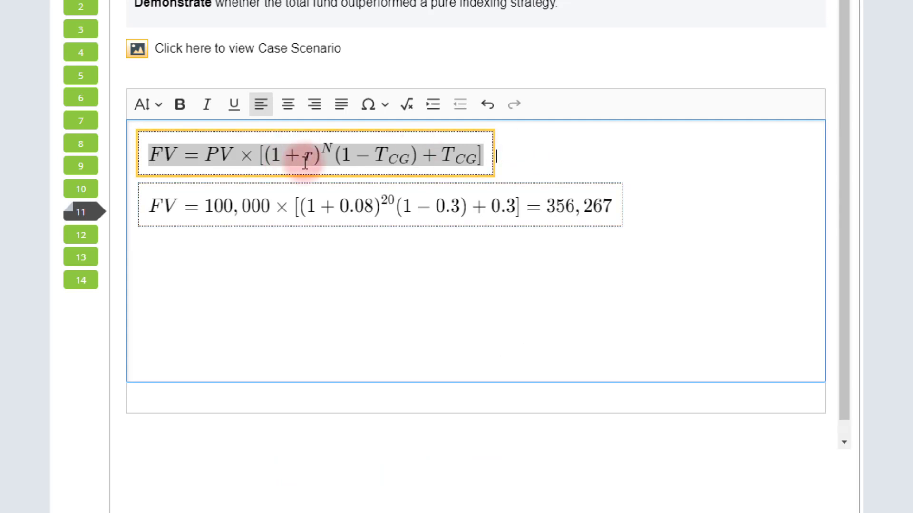
drag(254, 212, 526, 209)
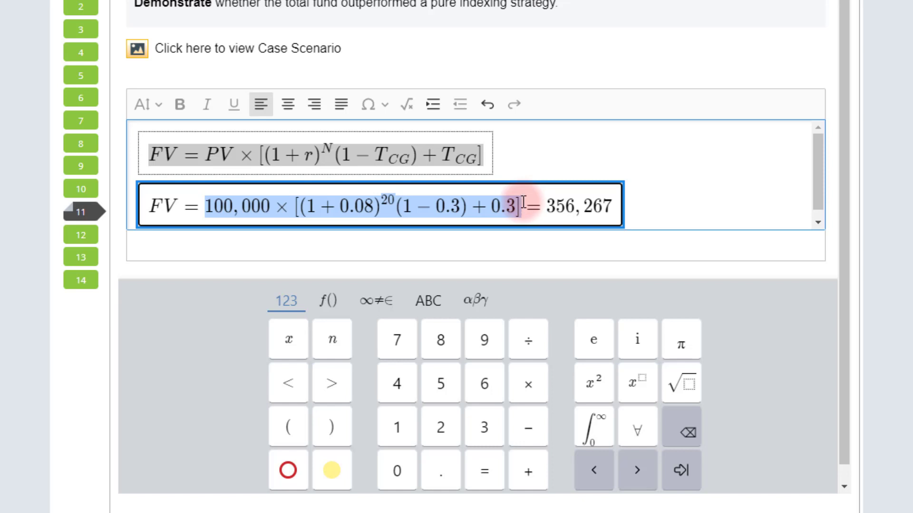
click(523, 203)
click(495, 146)
click(627, 199)
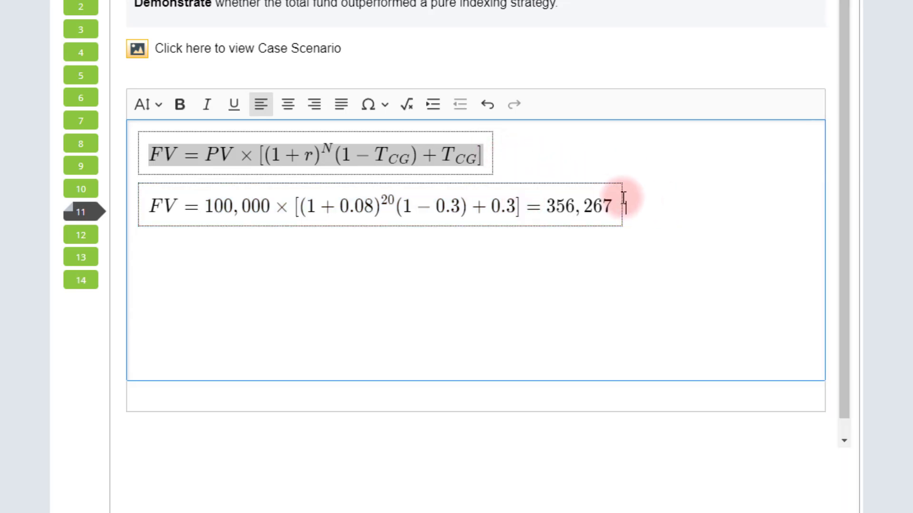
click(533, 149)
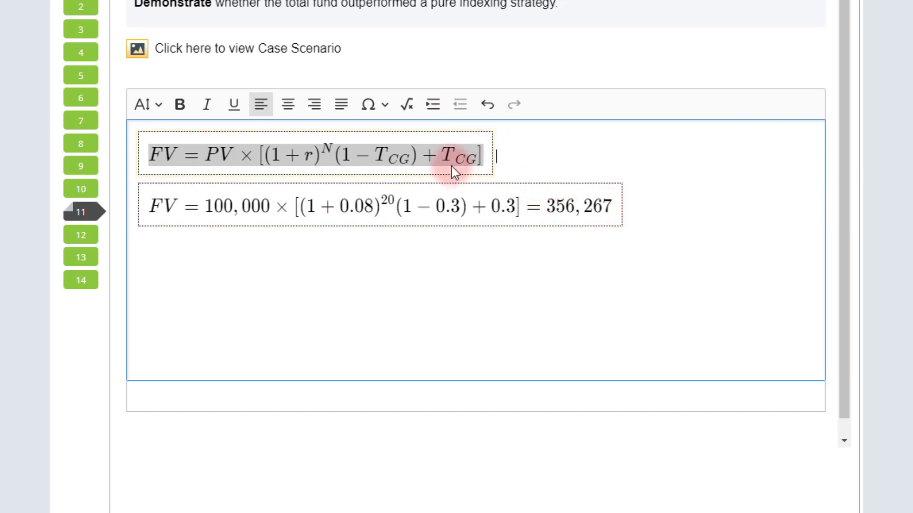
click(408, 104)
click(418, 148)
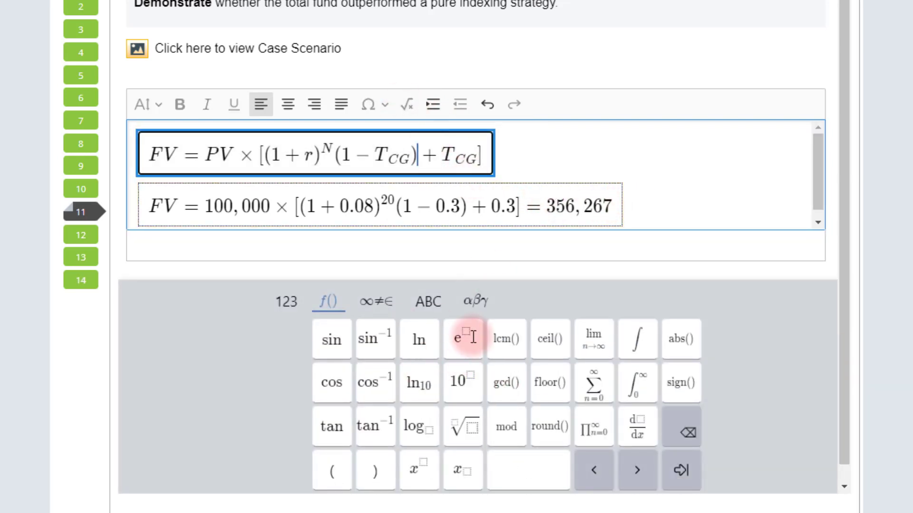
- Write the plain-text calculation FV = 100,000 * [(1.08)^20 * (1 - 0.3) + 0.3] = 356,267 on a line below the equations
click(662, 230)
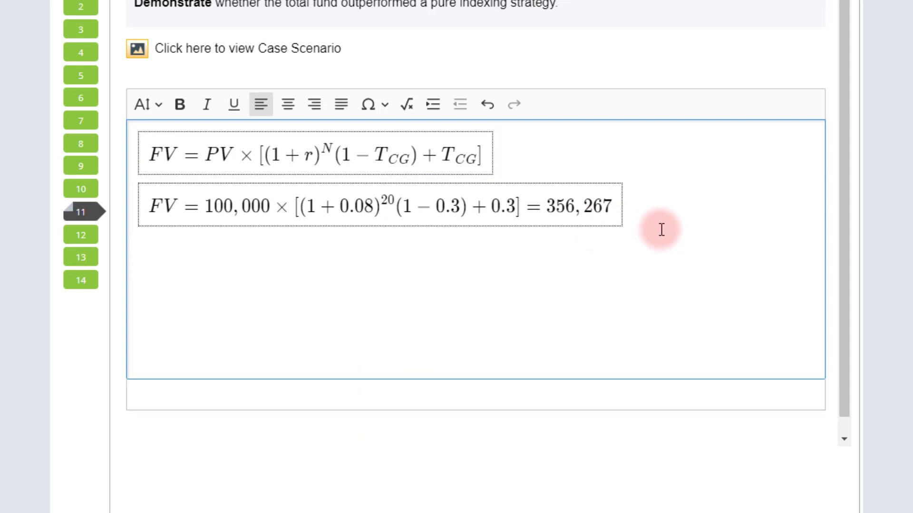
text(FV = 100,000 *)
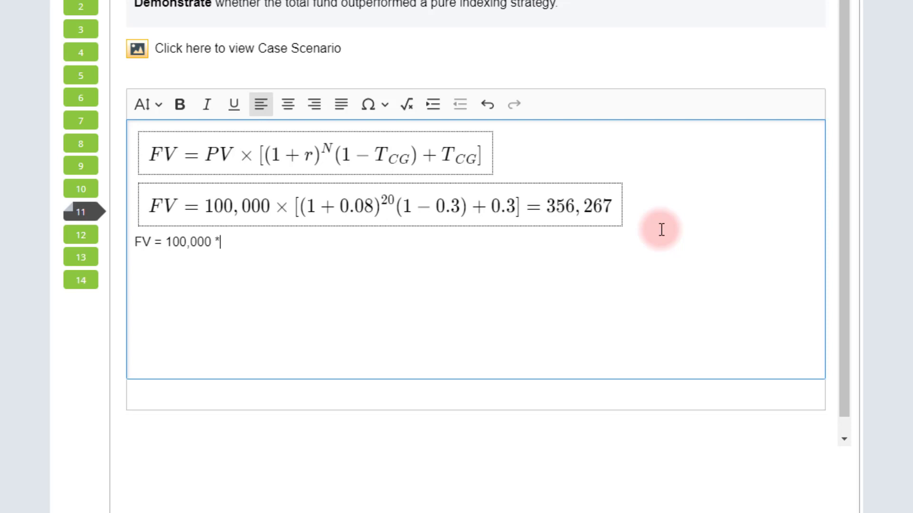
text( [(1.08)^20 )
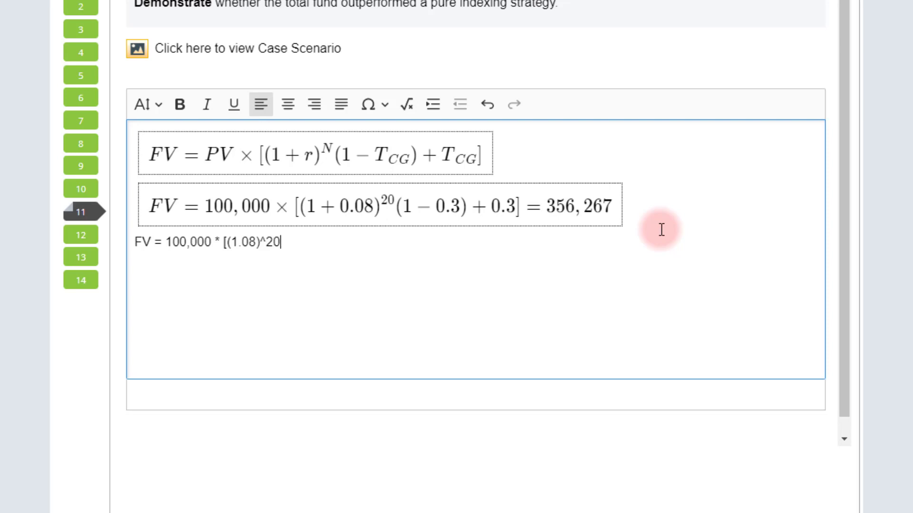
text(** ()
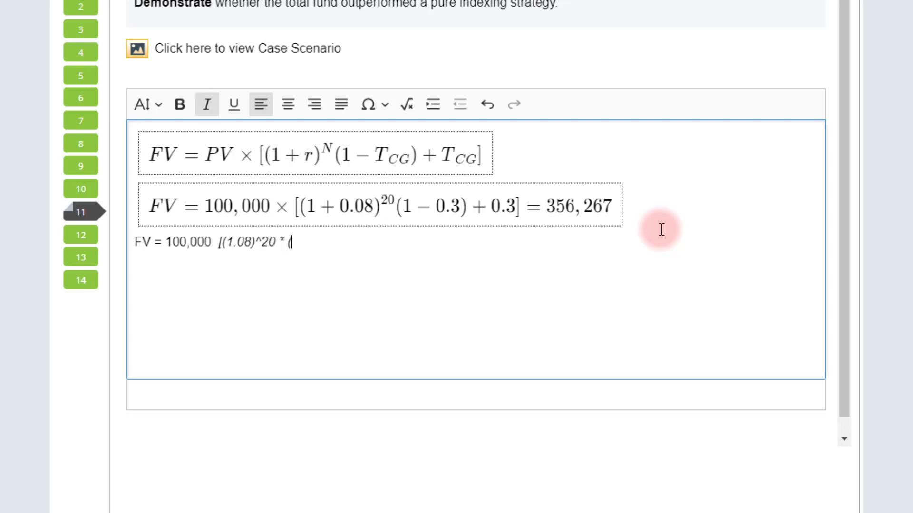
text(1-)
key(BackSpace)
key(BackSpace)
text(-  0.)
key(BackSpace)
key(BackSpace)
key(BackSpace)
text(0.3) + 0.3] = 356,267)
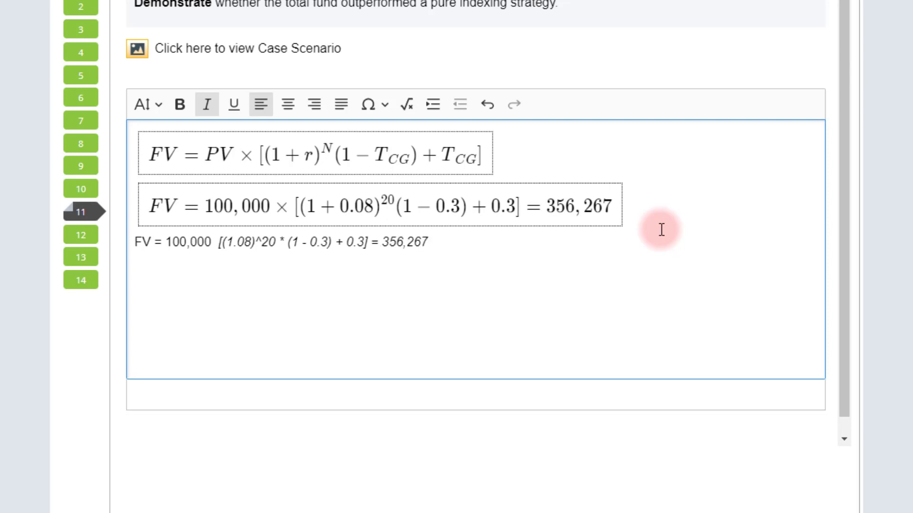
key(shift+Home)
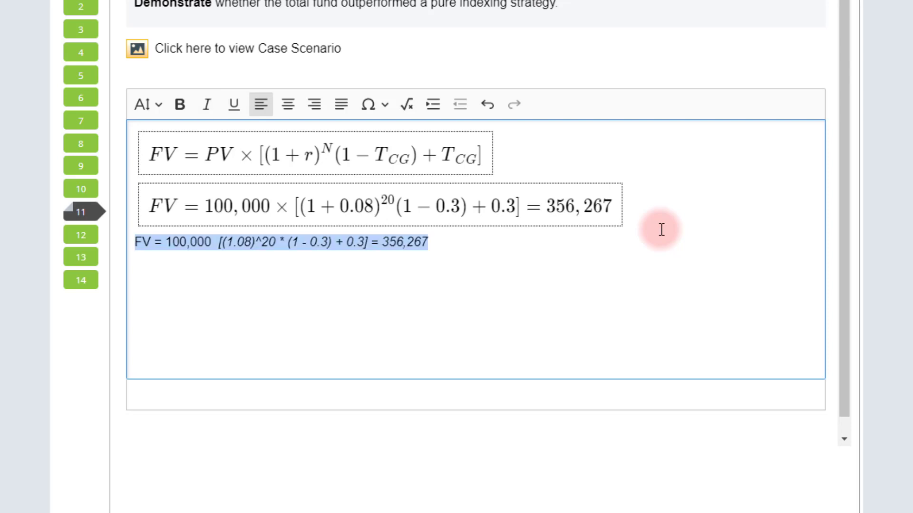
click(595, 252)
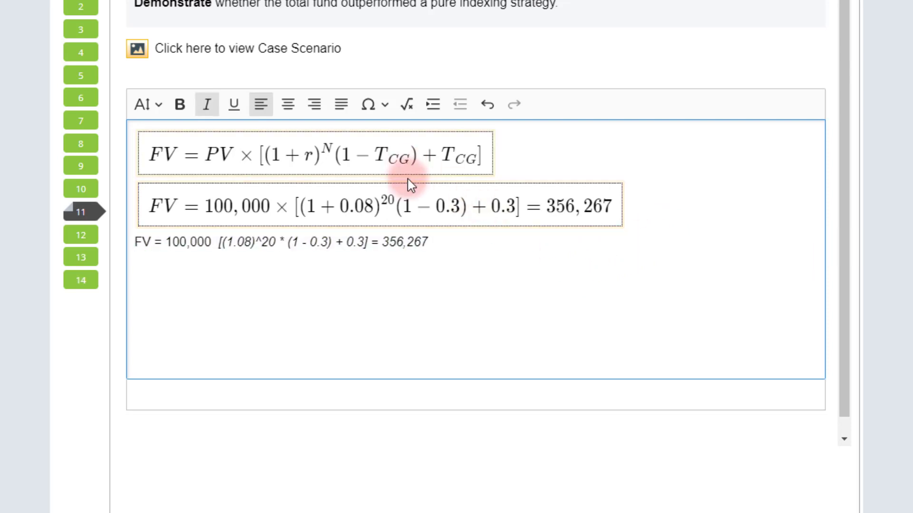
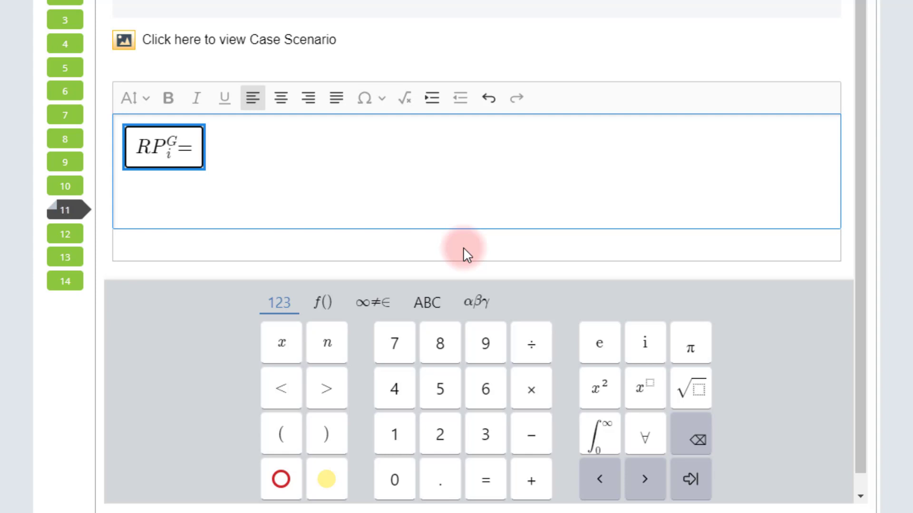
- Add ρ with subscript i,GM after the equals sign of the RP equation
text(\rho)
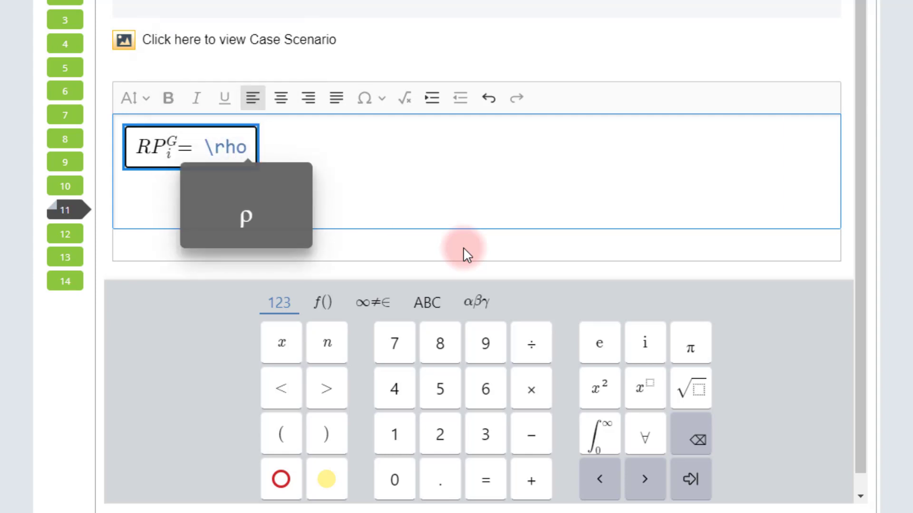
key(Return)
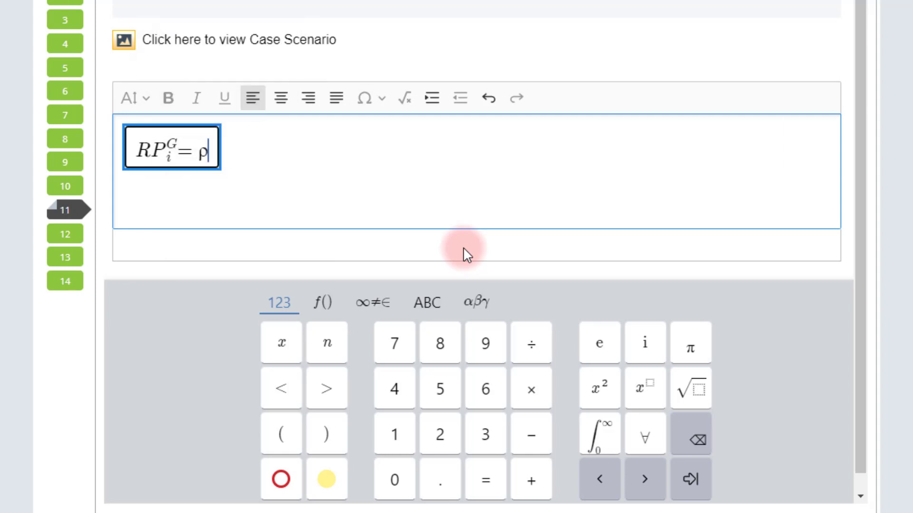
text(_{i,)
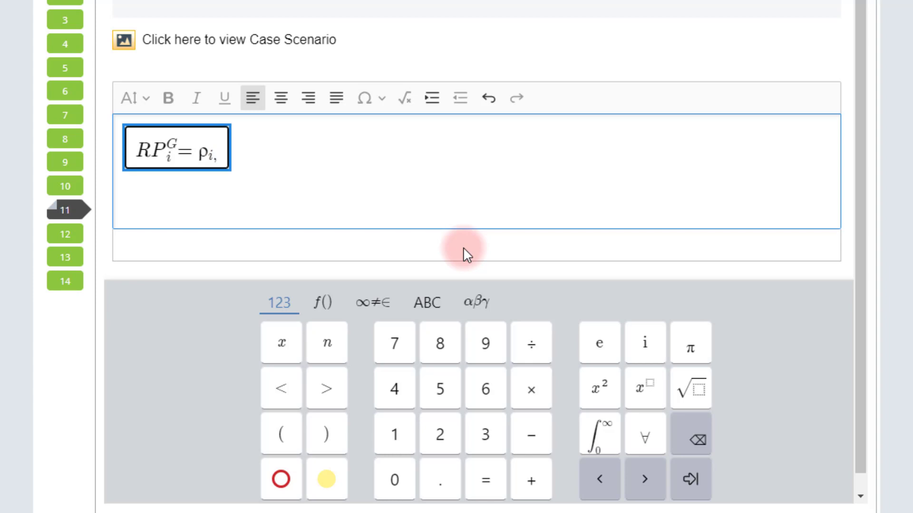
text(GM)
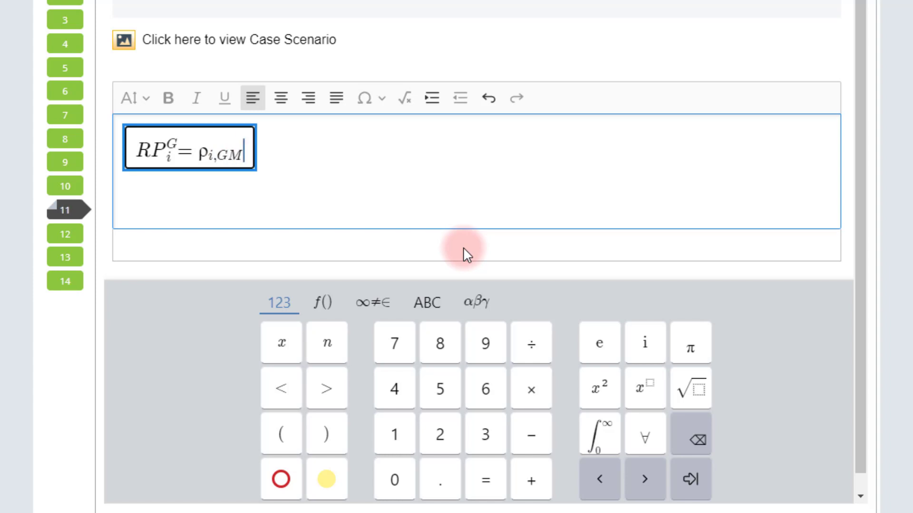
key(Right)
- Append σ with subscript i to the RP equation
text(\sigma)
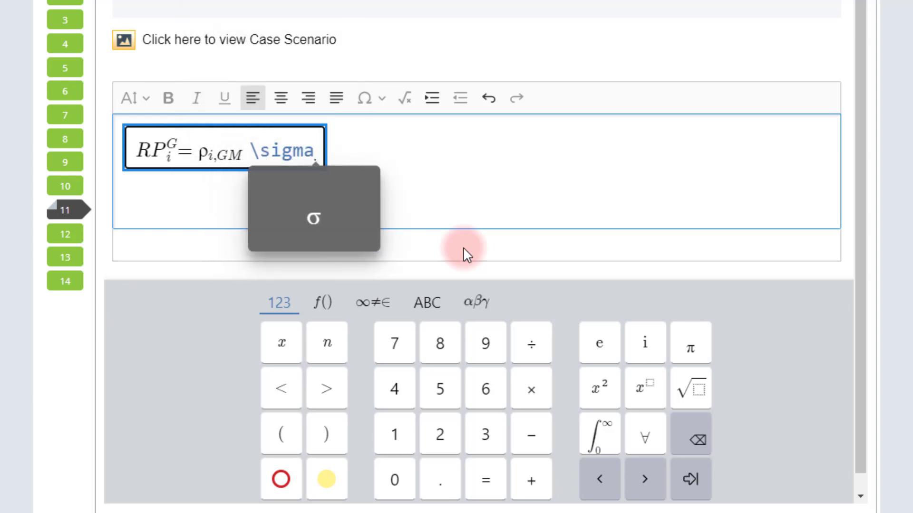
key(Return)
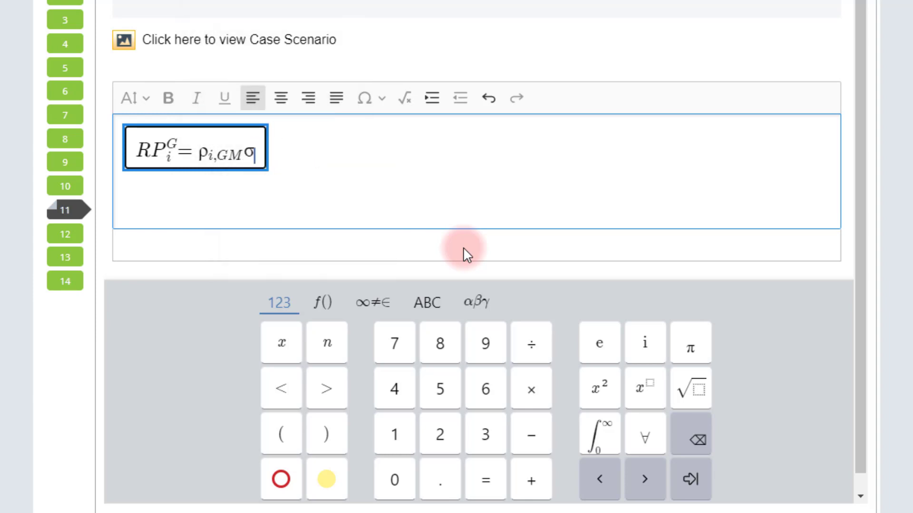
text(_i)
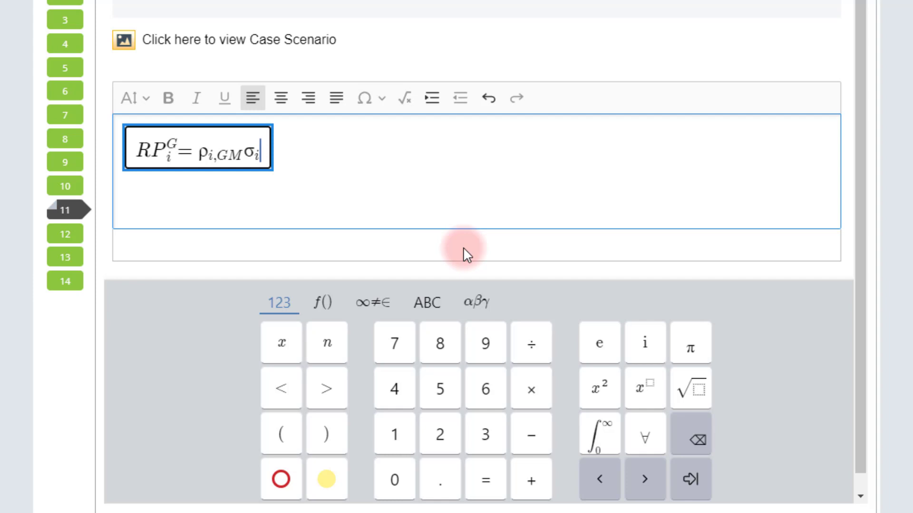
- Append a parenthesised fraction to the RP equation, with RP subscript GM over σ subscript GM
text(()
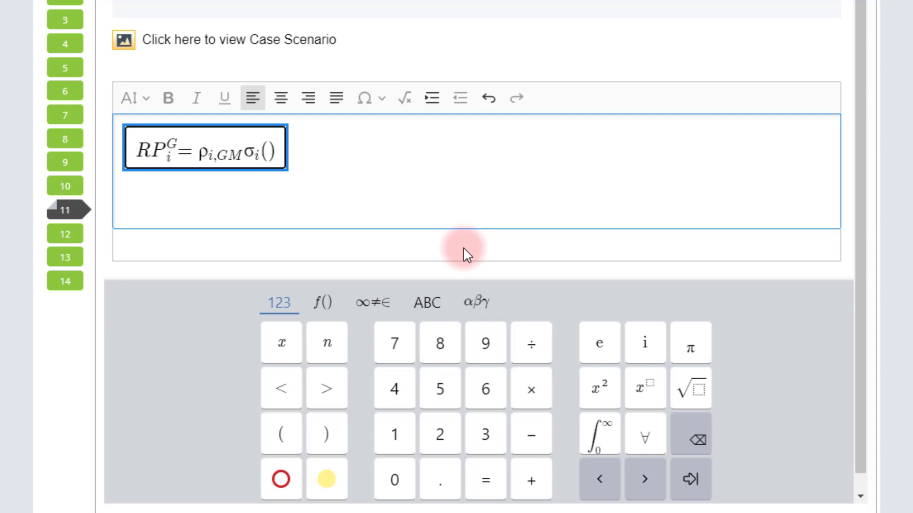
text(/)
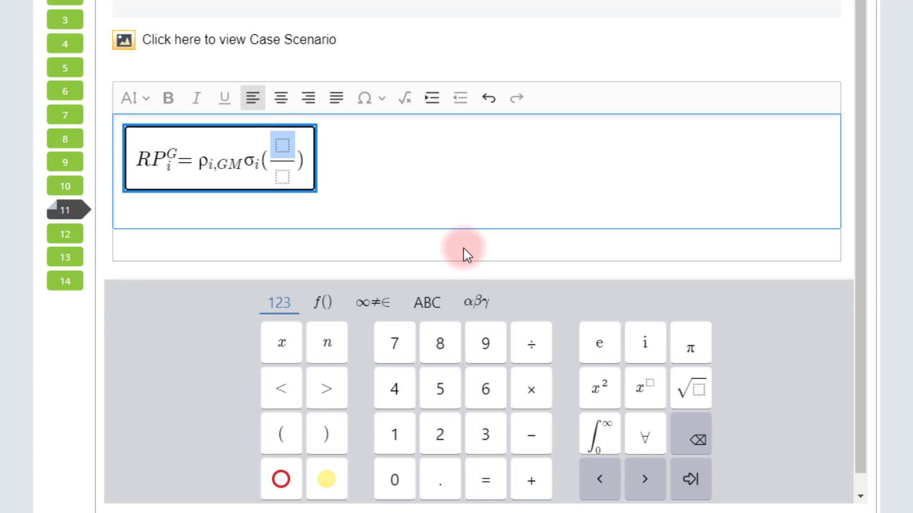
text(RP_GM)
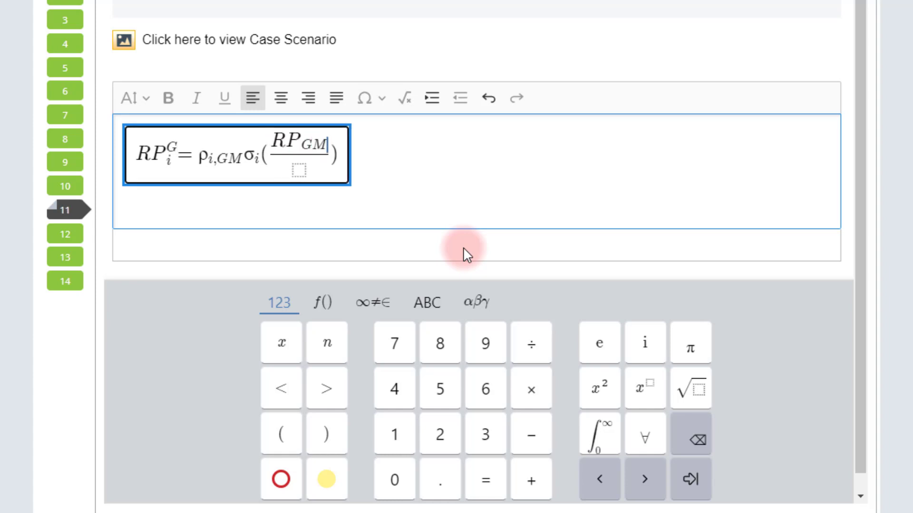
key(Tab)
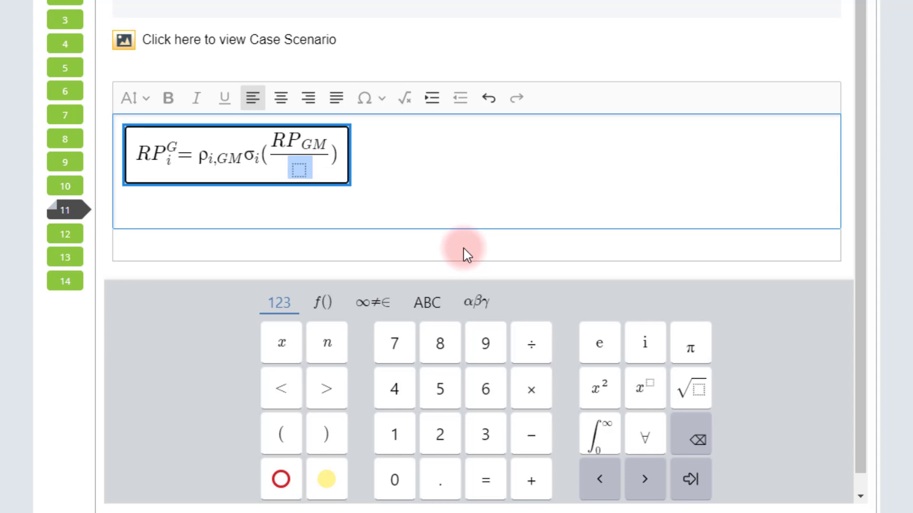
text(sig)
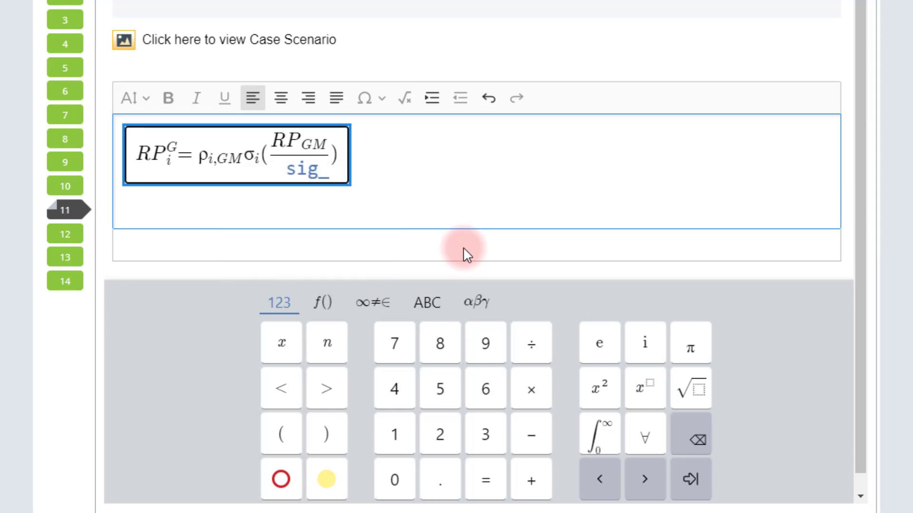
text(ma)
key(space)
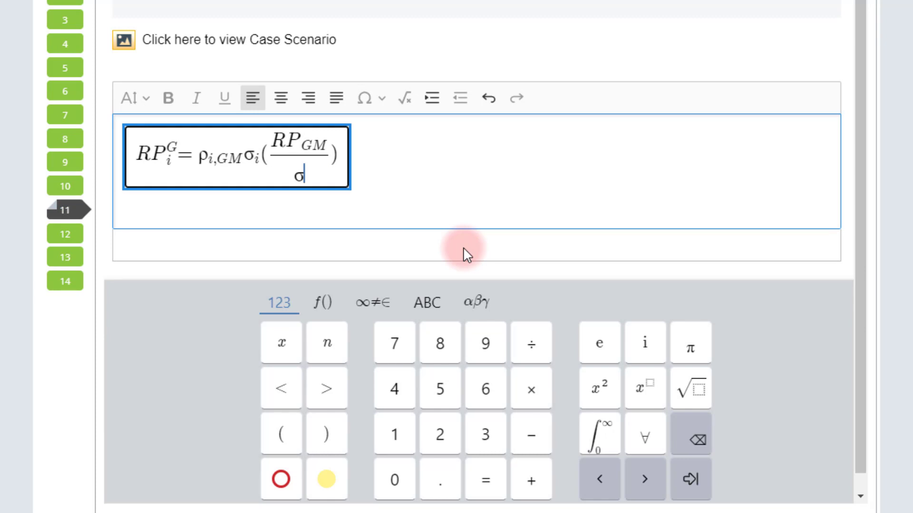
text(_GM)
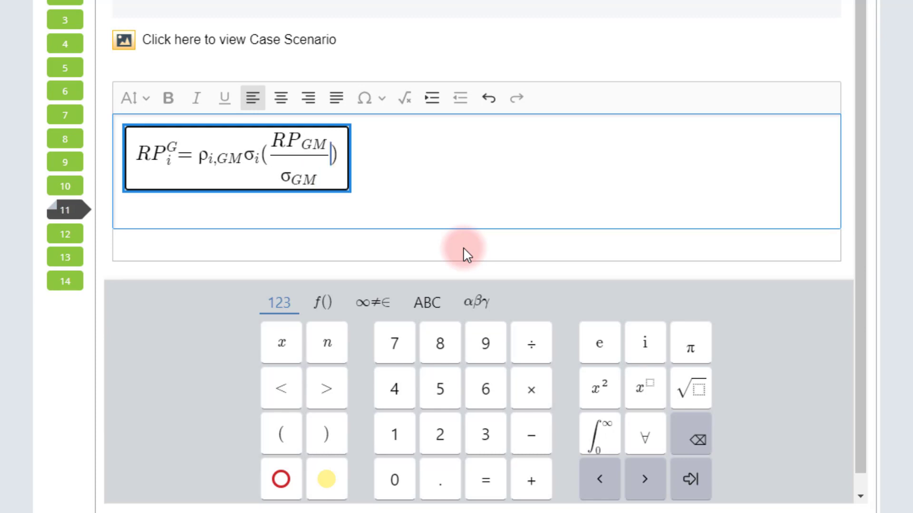
- Continue the RP equation after the fraction's closing parenthesis with = 0.75 and an opening parenthesis
key(Right)
text(=)
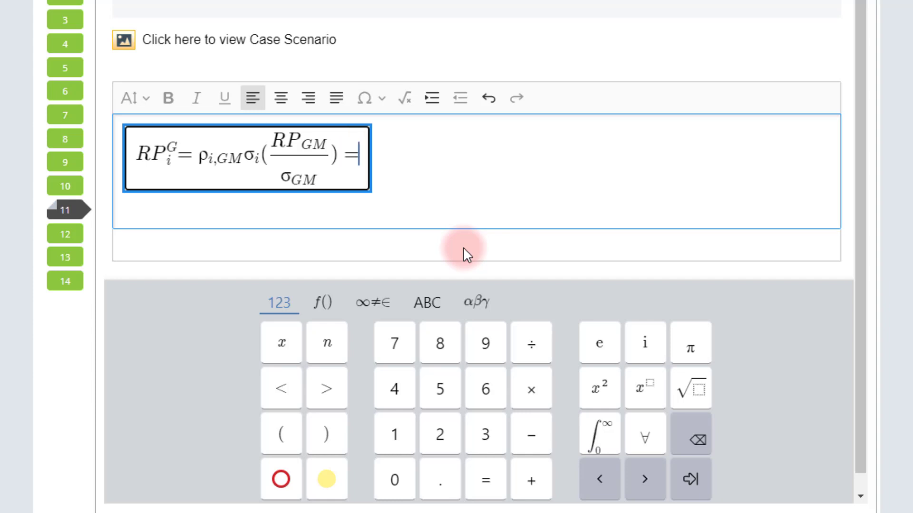
text(0.75()
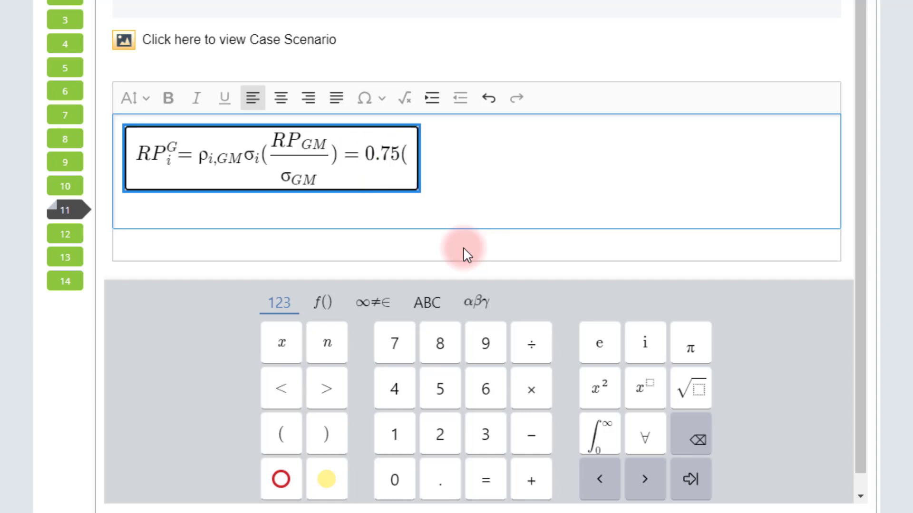
text(0.18)
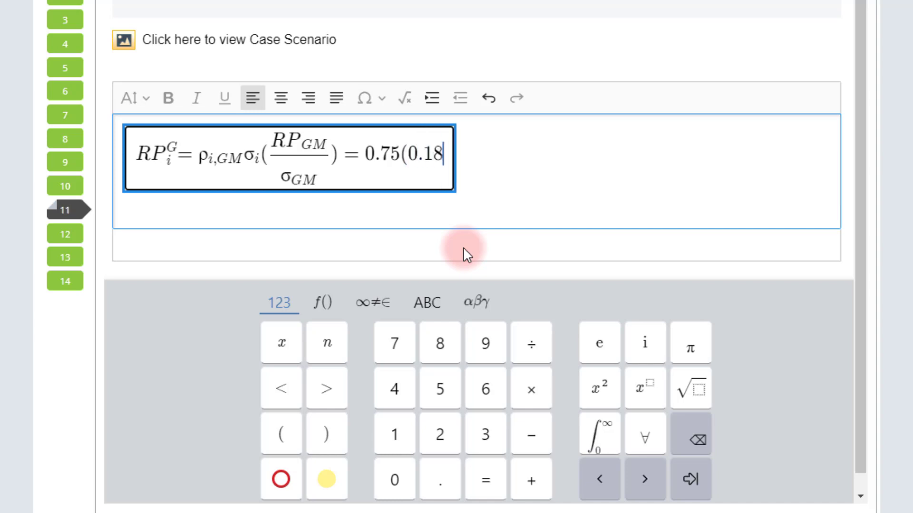
key(BackSpace)
key(BackSpace)
key(BackSpace)
key(BackSpace)
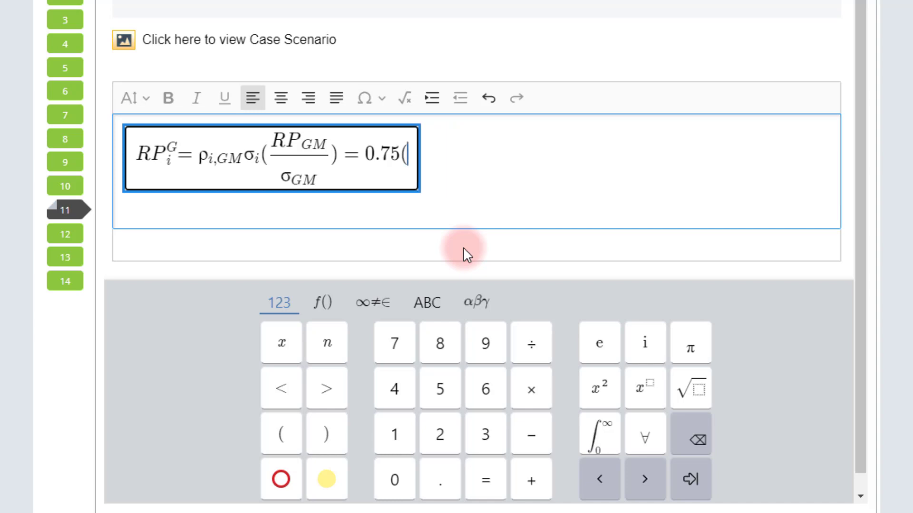
- Enter 18% after 0.75 as the parenthesised factor, adding the percent sign as \% and closing the parenthesis
text(18)
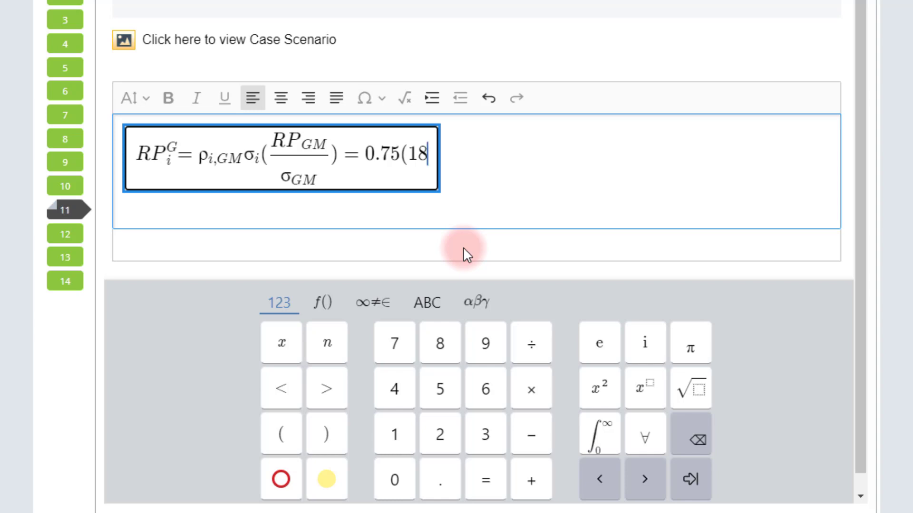
click(323, 302)
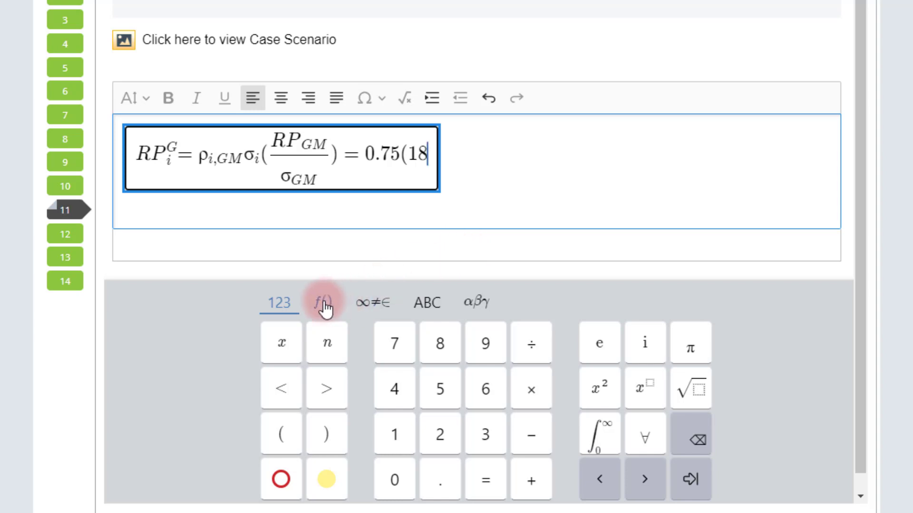
click(367, 307)
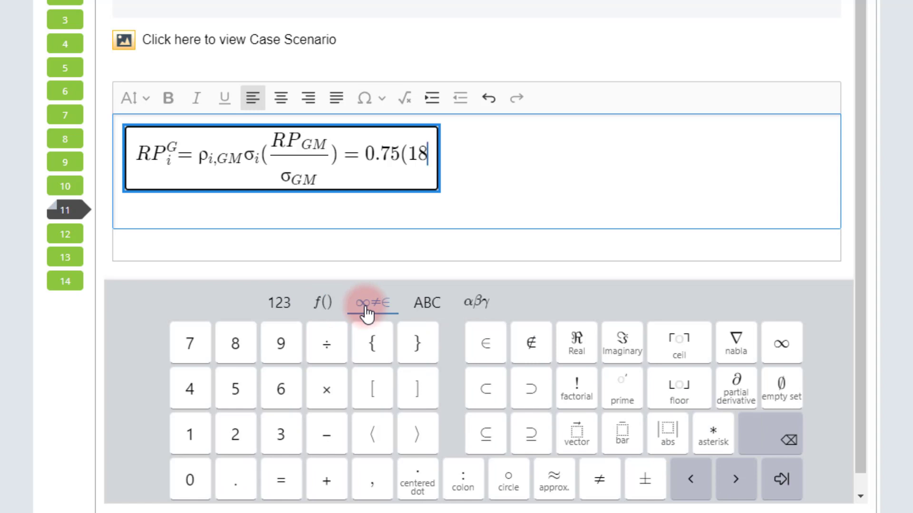
click(421, 303)
click(472, 301)
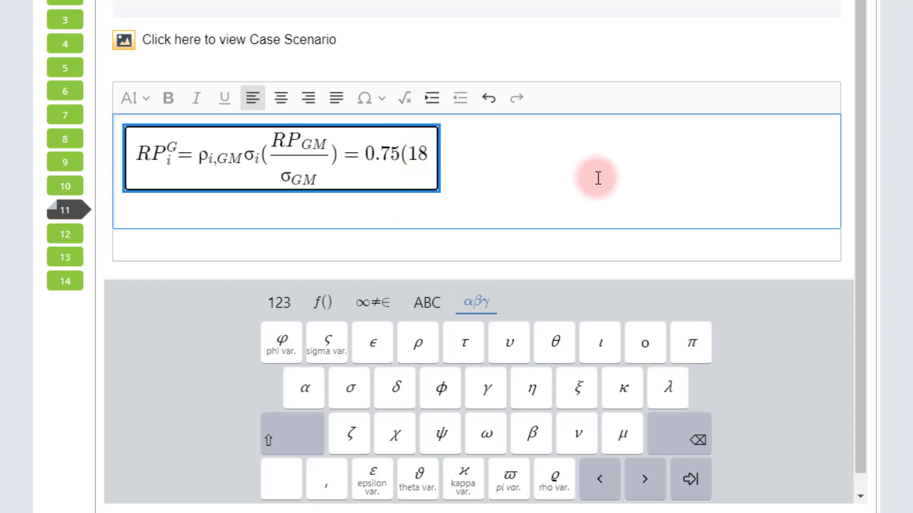
text(\)
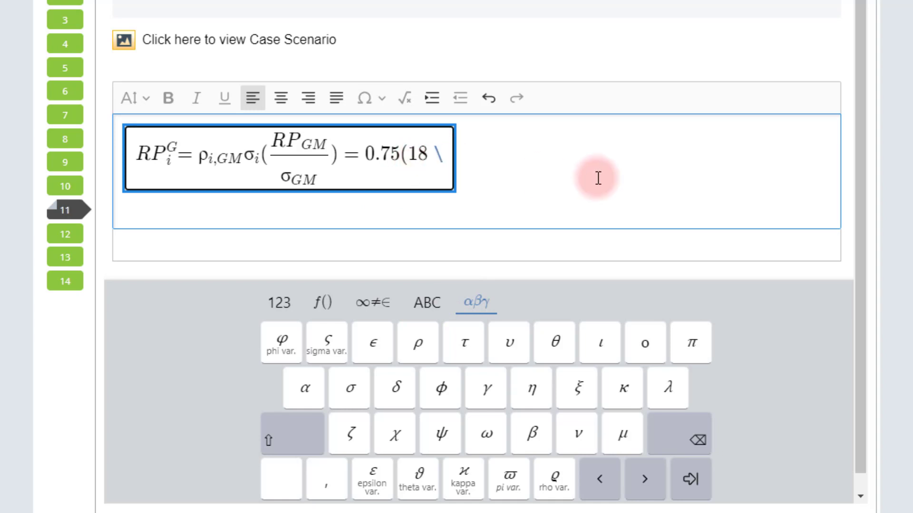
text(%)
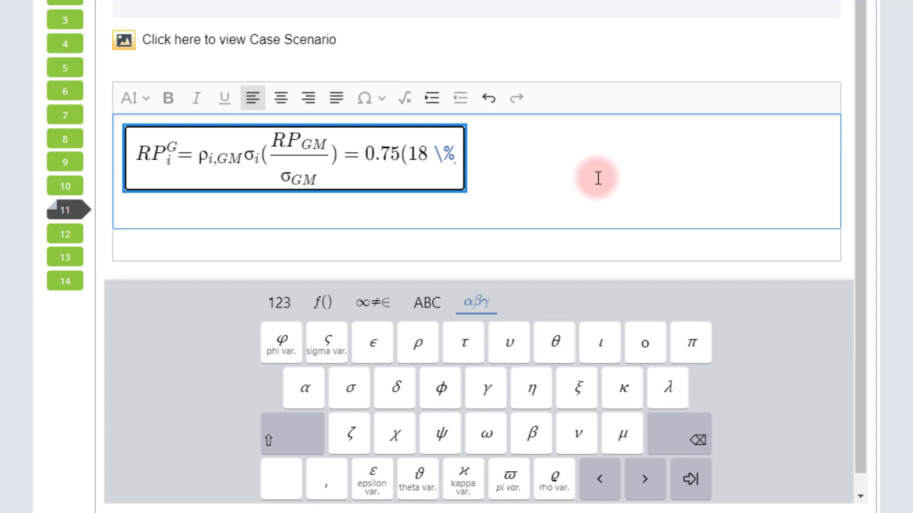
key(Return)
text())
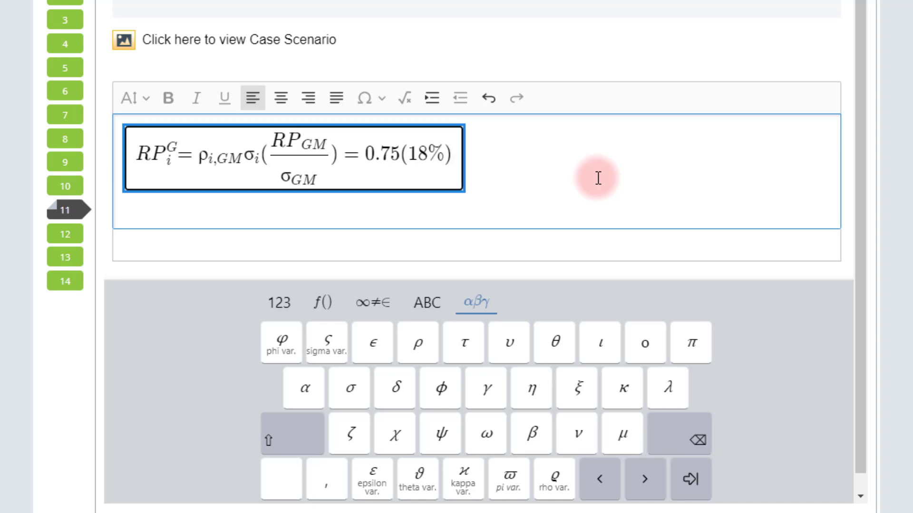
- Replace 18% inside the parentheses with the decimal 0.18
key(shift+Left)
key(shift+Left)
key(shift+Left)
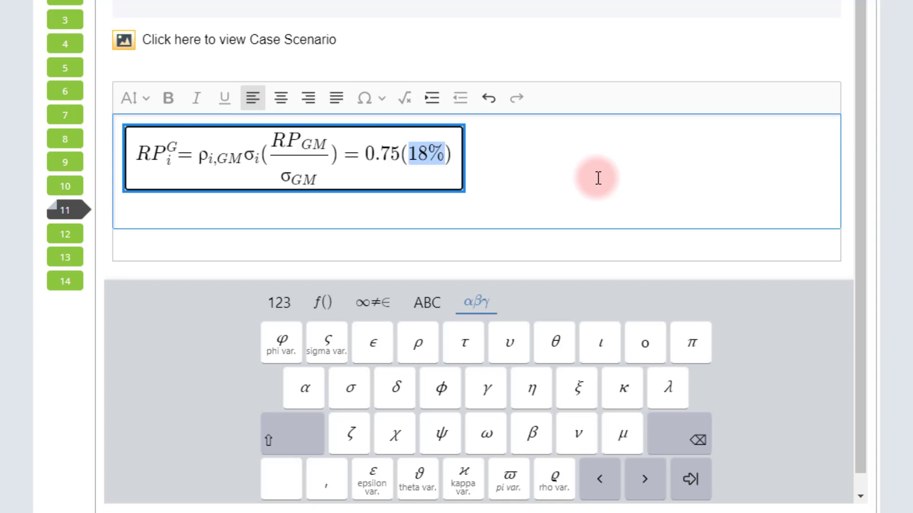
text(0.17)
key(BackSpace)
text(8)
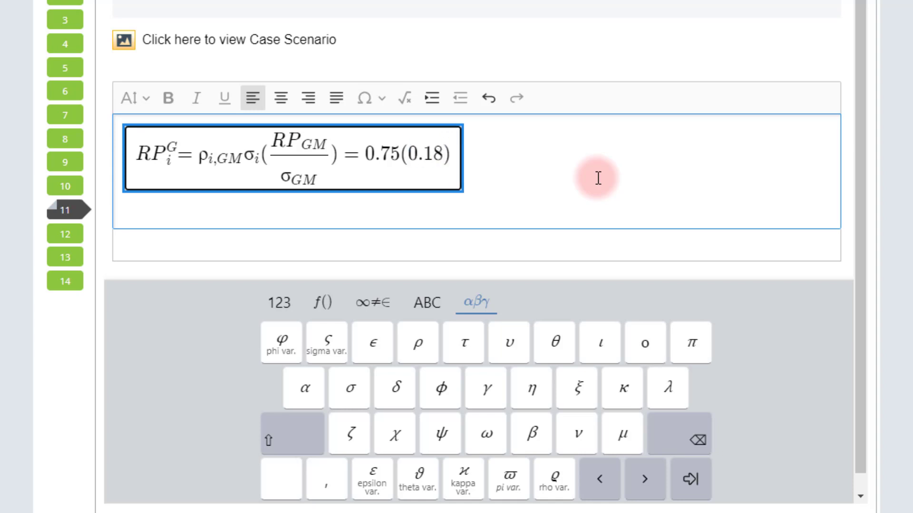
- Complete the RP equation with the factor (0.30) and the result = 0.0405
key(Right)
text(()
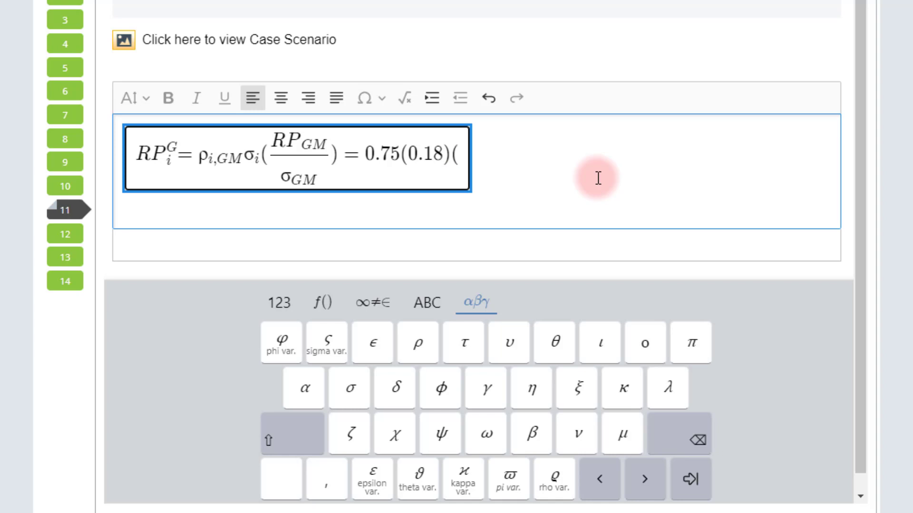
text(0.30) = )
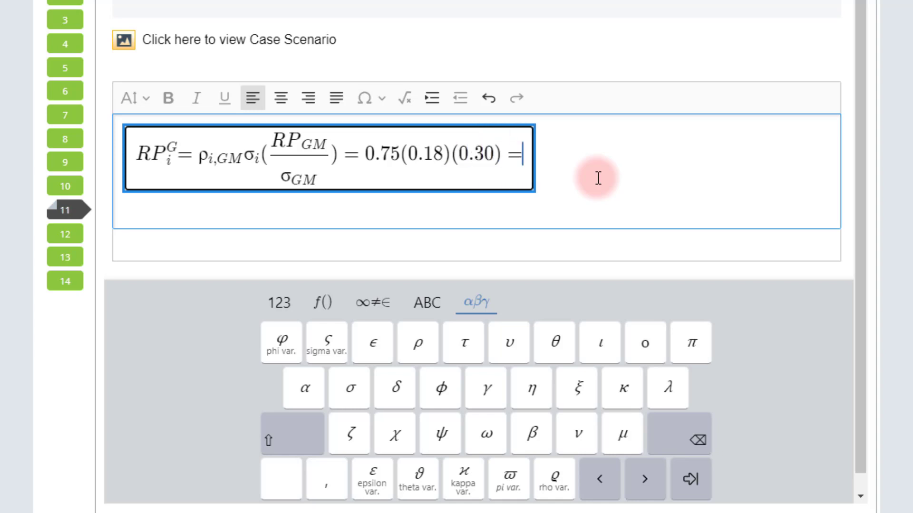
text(0.0405 )
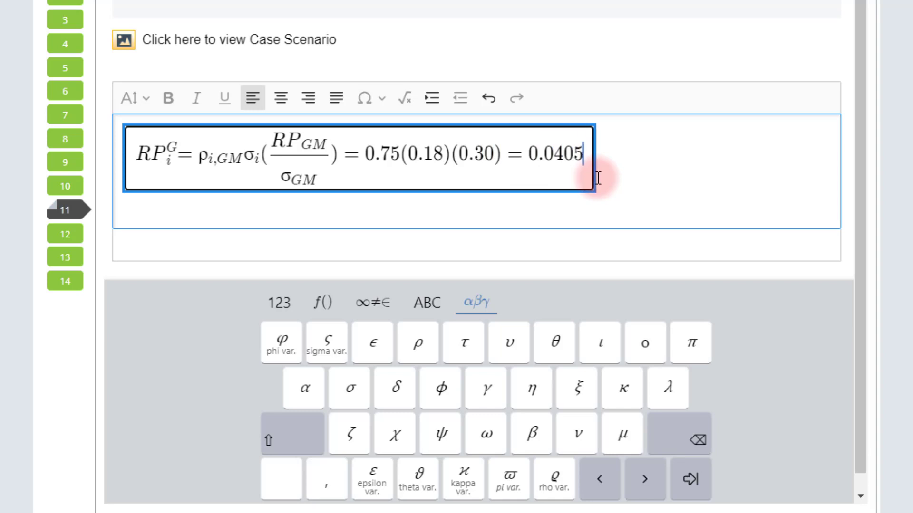
text(=)
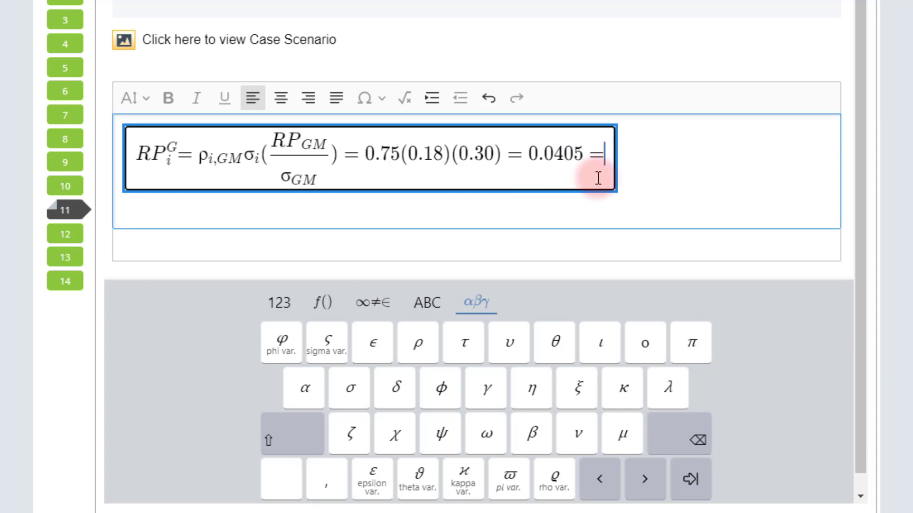
key(Right)
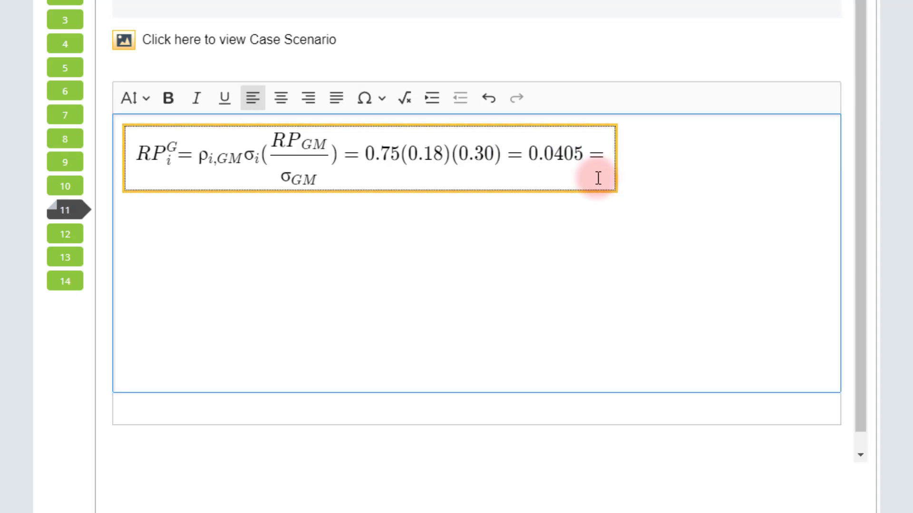
click(657, 154)
text(4.05%)
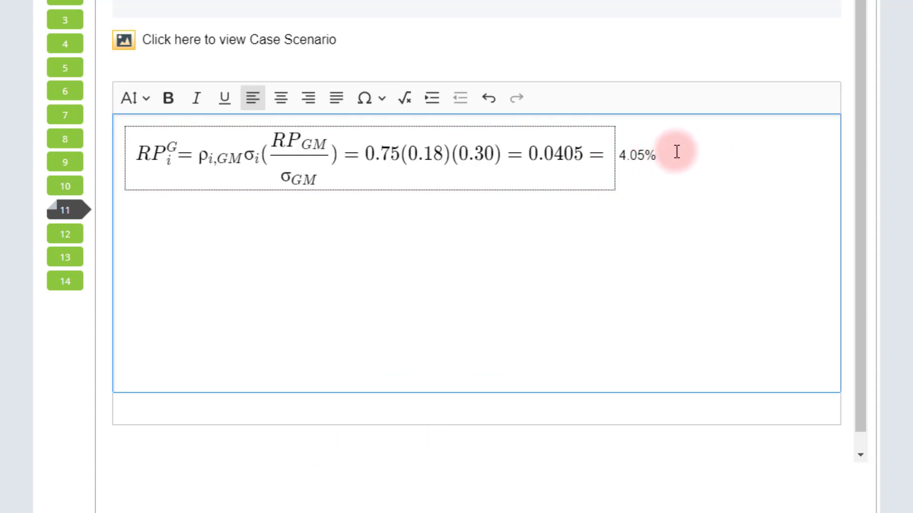
drag(664, 155, 622, 156)
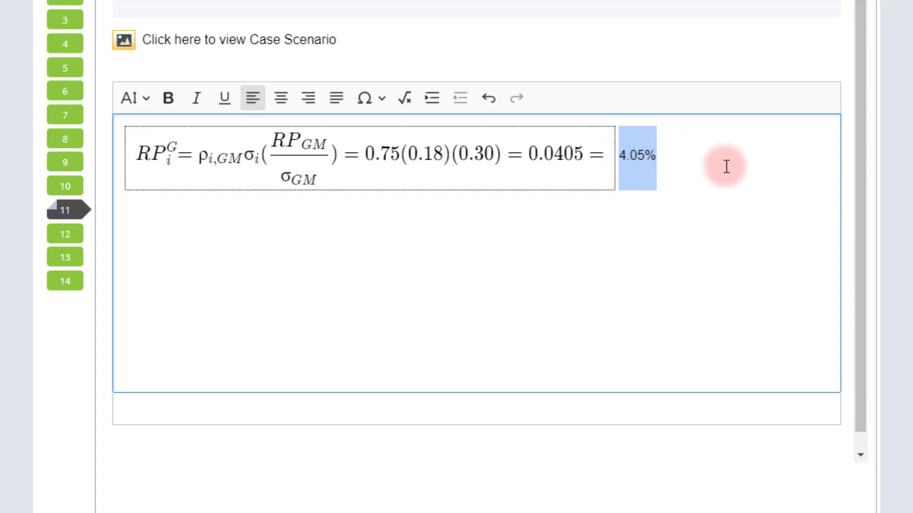
key(BackSpace)
key(BackSpace)
key(BackSpace)
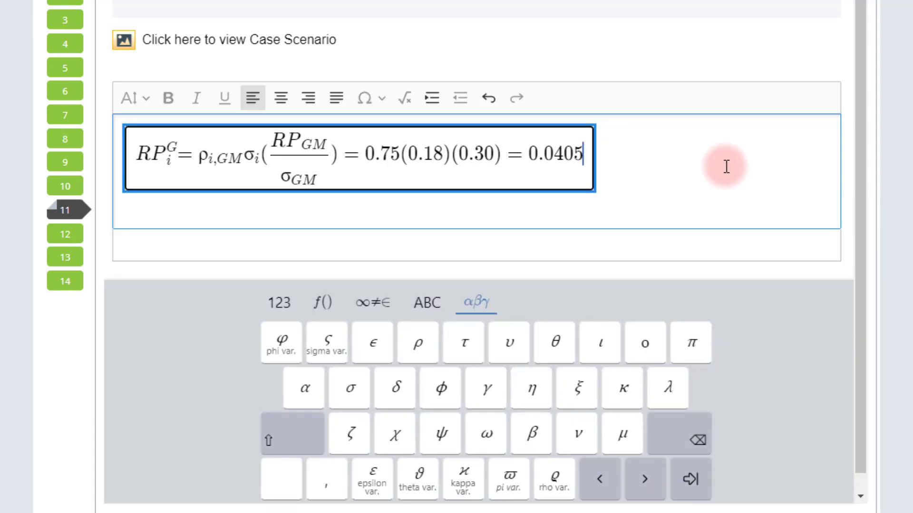
- Copy the whole RP equation and paste it on the line below
click(665, 186)
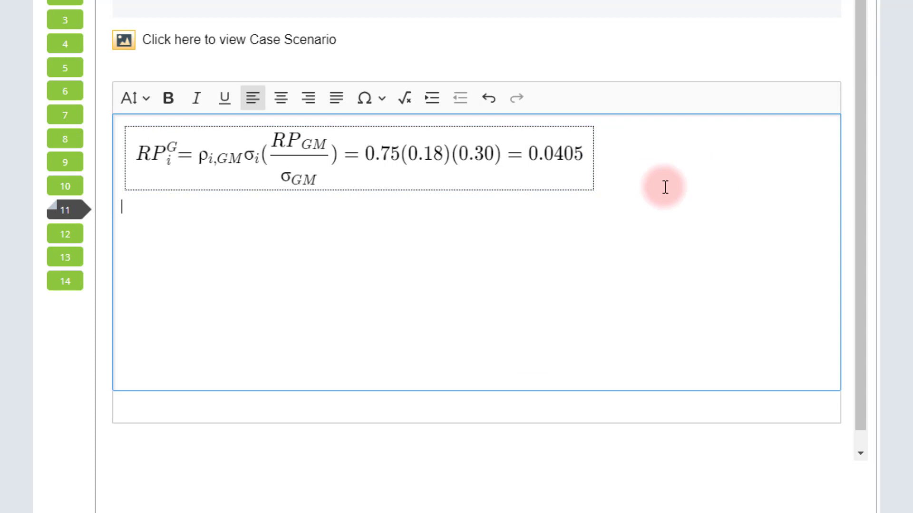
drag(147, 153, 581, 158)
key(ctrl+c)
click(274, 207)
key(ctrl+v)
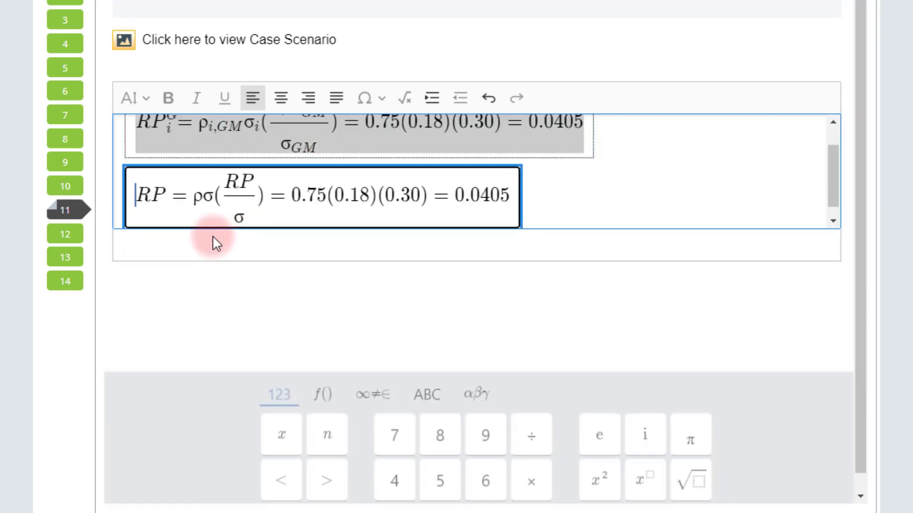
- Add subscript i and superscript S to the RP at the start of the pasted equation
click(169, 190)
scroll(172, 186, up, 1)
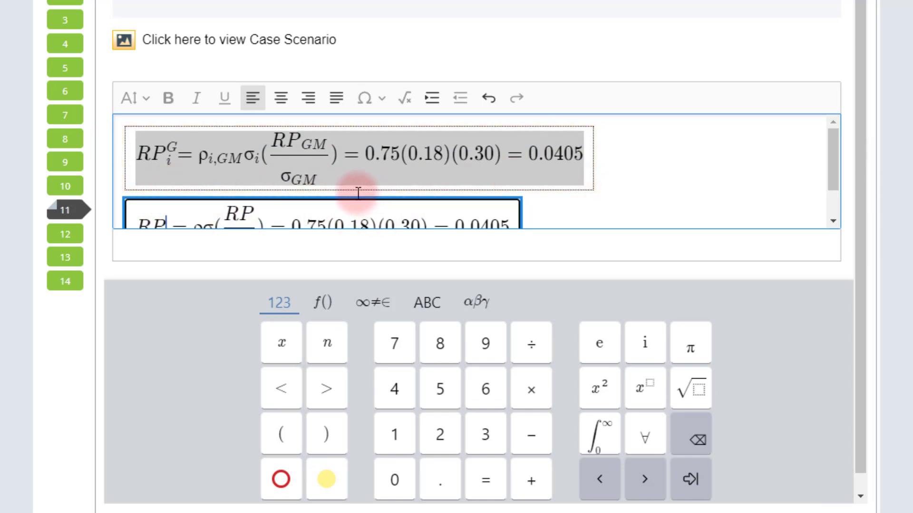
scroll(358, 192, down, 1)
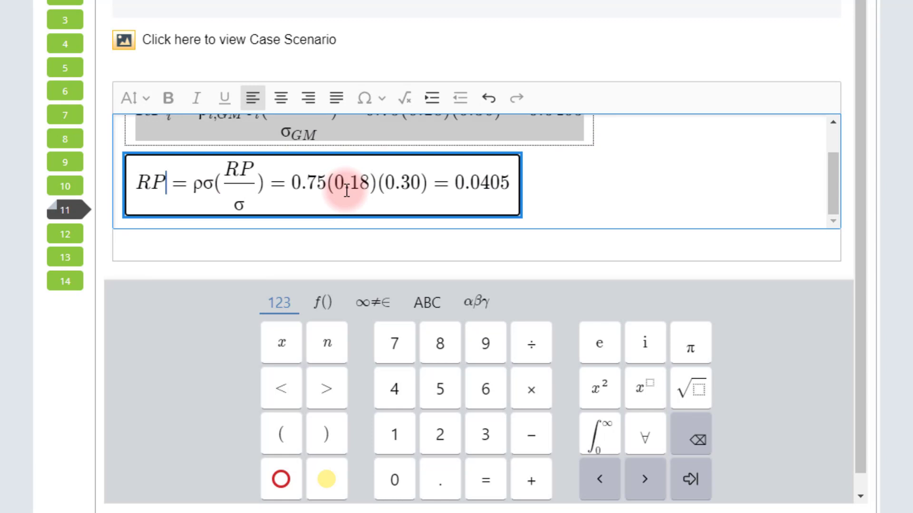
key(Delete)
text(_i)
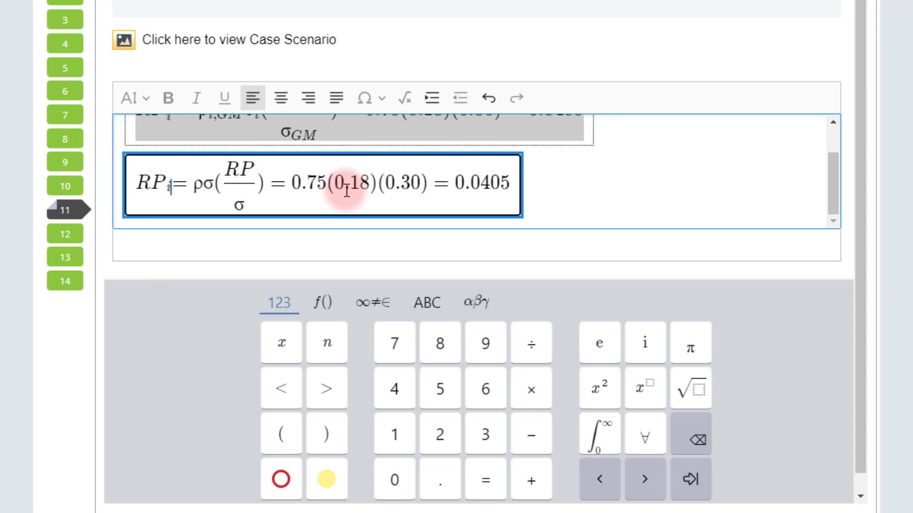
text(^S)
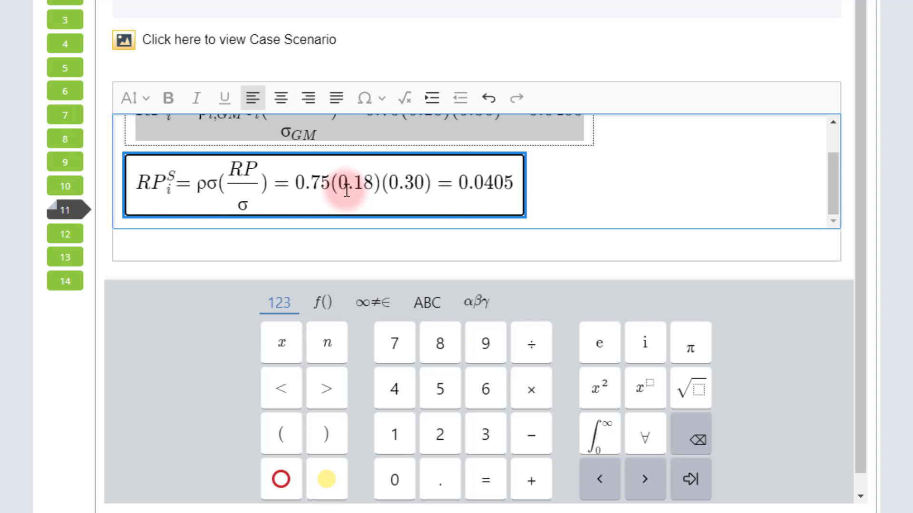
- Replace ρσ in front of the fraction in the pasted equation with 1
key(Right)
key(Right)
key(Right)
key(Right)
key(shift+Left)
text(1)
key(Delete)
key(Delete)
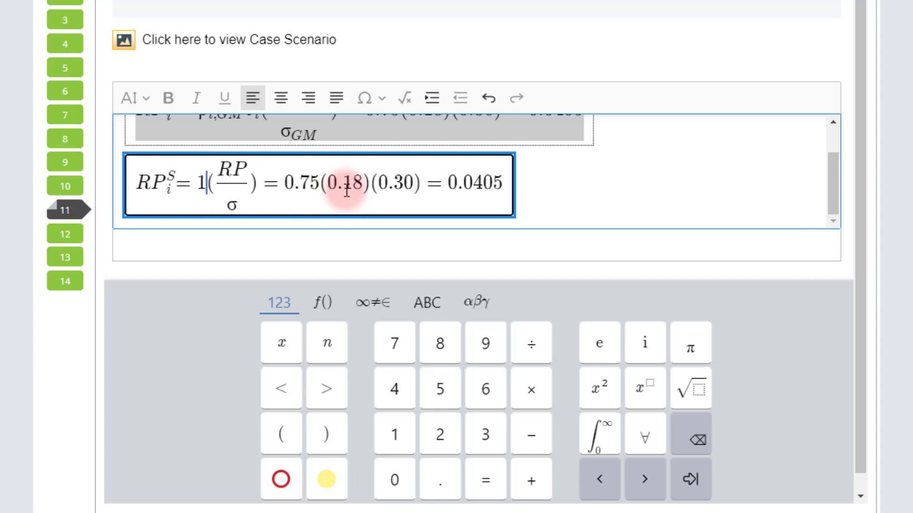
- Delete the leading 1, the bracketed RP/σ fraction and the duplicate equals sign from the pasted equation
key(Left)
key(Delete)
key(Delete)
key(Delete)
key(Delete)
key(Delete)
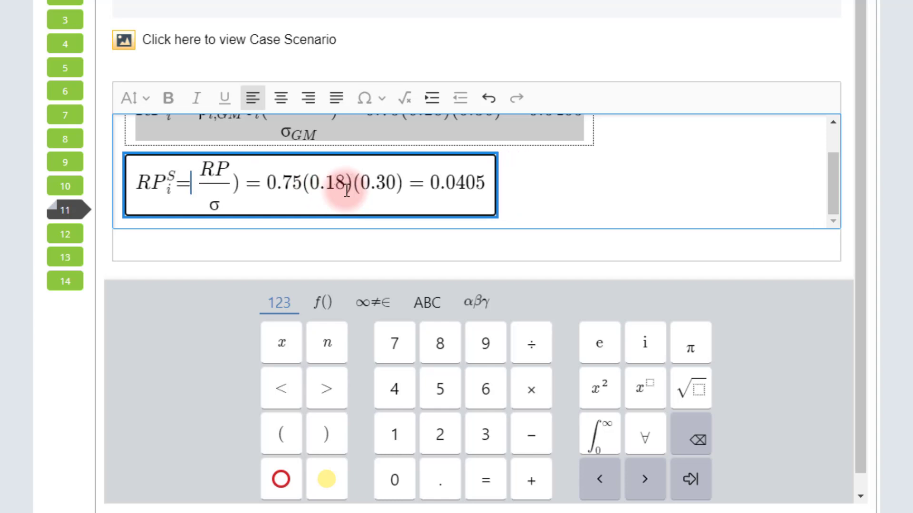
key(BackSpace)
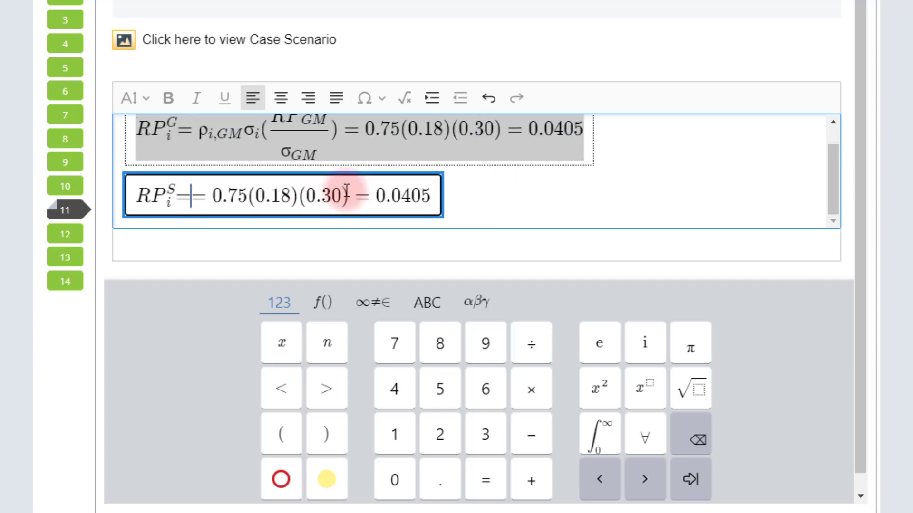
key(Delete)
- Replace the 0.75 factor in the pasted equation with 1
key(shift+Right)
key(shift+Right)
key(shift+Right)
key(shift+Right)
text(1)
- Change the last bracketed factor in the pasted equation to 0.37
key(Right)
key(Right)
key(Right)
key(Right)
key(Right)
key(Right)
key(Right)
key(Right)
key(Right)
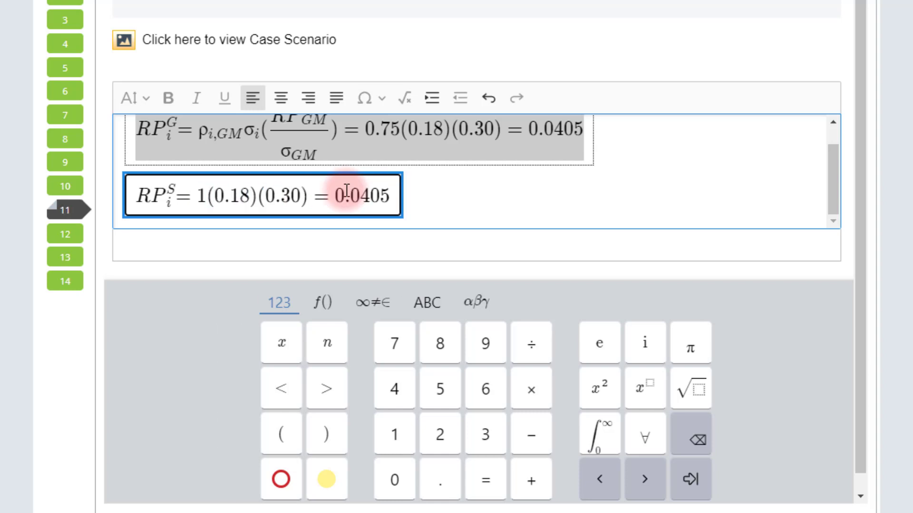
key(shift+Right)
key(shift+Right)
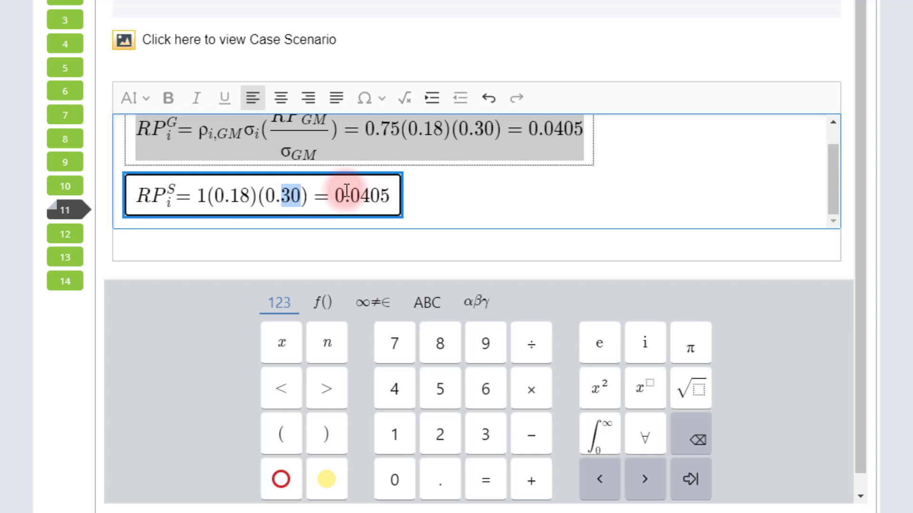
text(37)
- Change the result of the pasted equation to 0.0666 and leave the equation
key(Right)
key(Right)
key(Right)
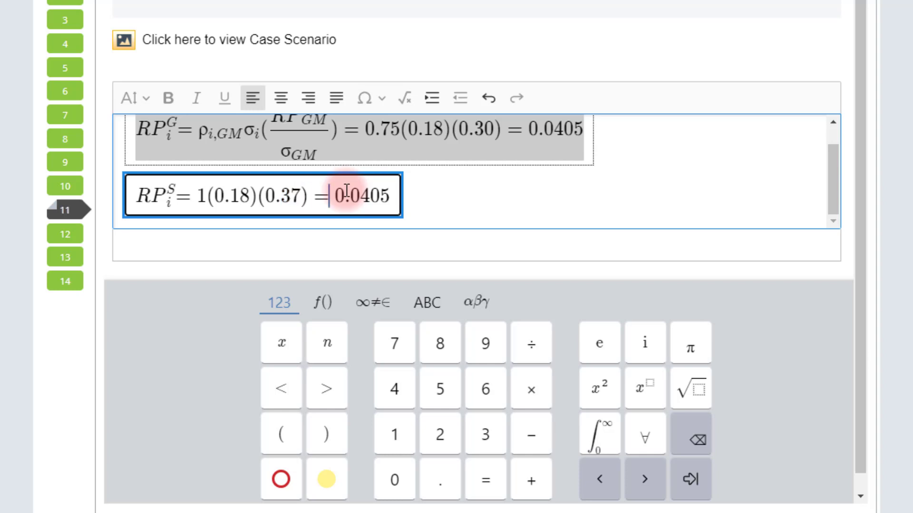
key(Right)
key(Right)
key(shift+Right)
key(shift+Right)
key(shift+Right)
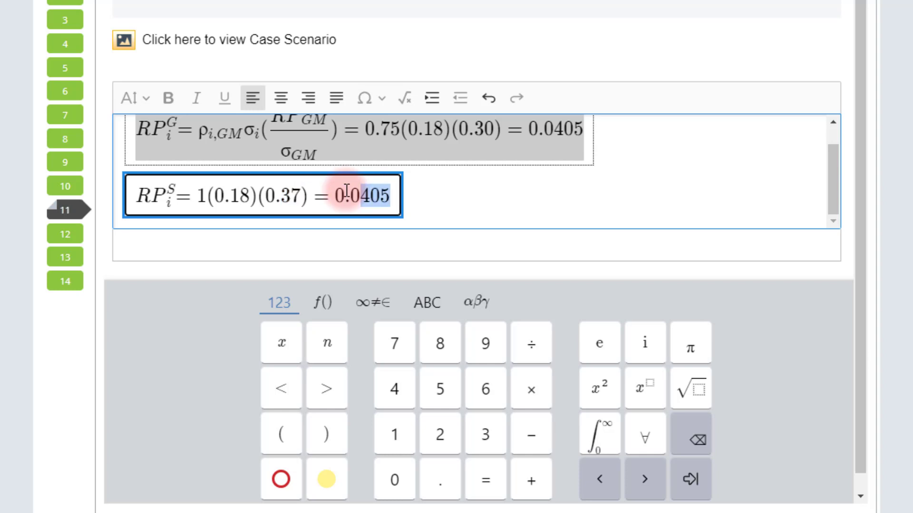
text(666)
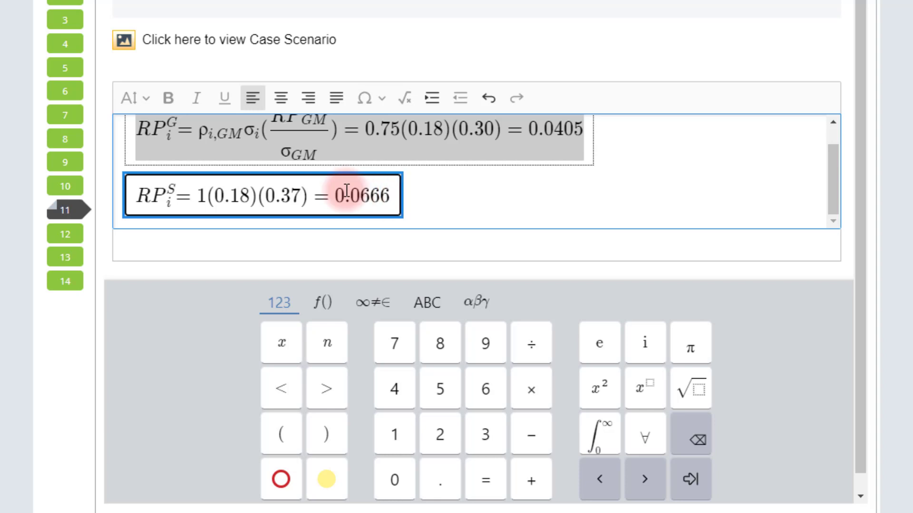
key(Right)
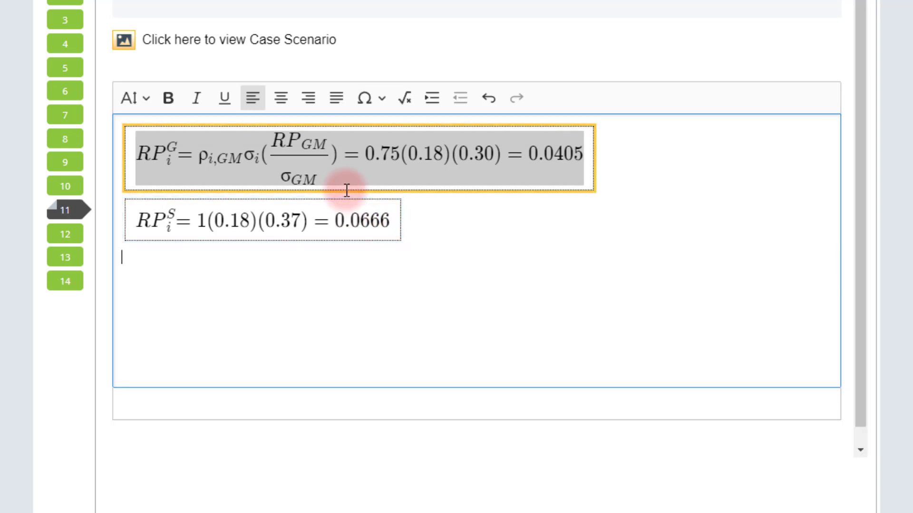
- Insert a new equation on the line below, starting with RP subscript i = 0.68(0.0405) +
click(408, 101)
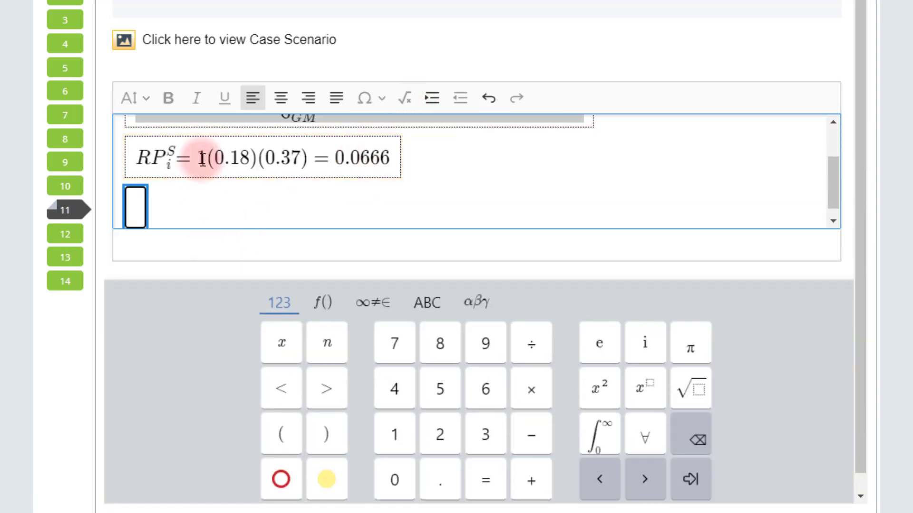
scroll(207, 172, up, 2)
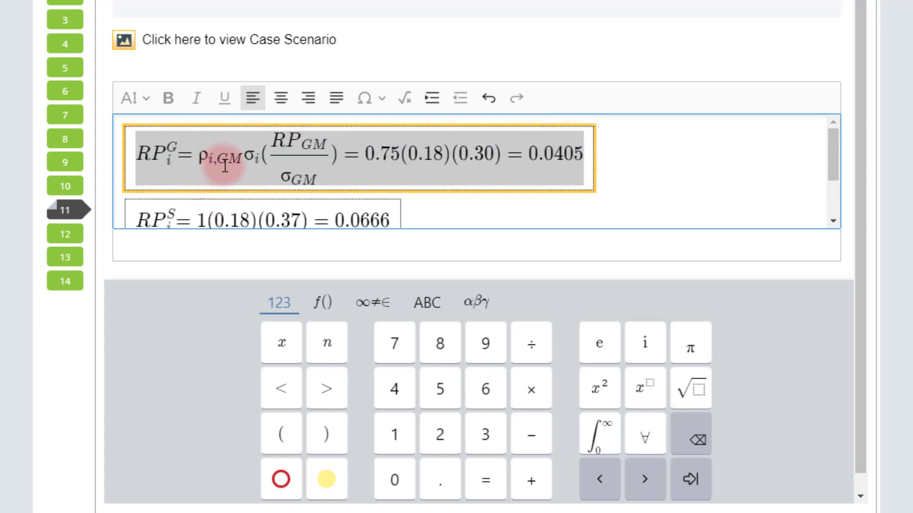
scroll(191, 186, down, 2)
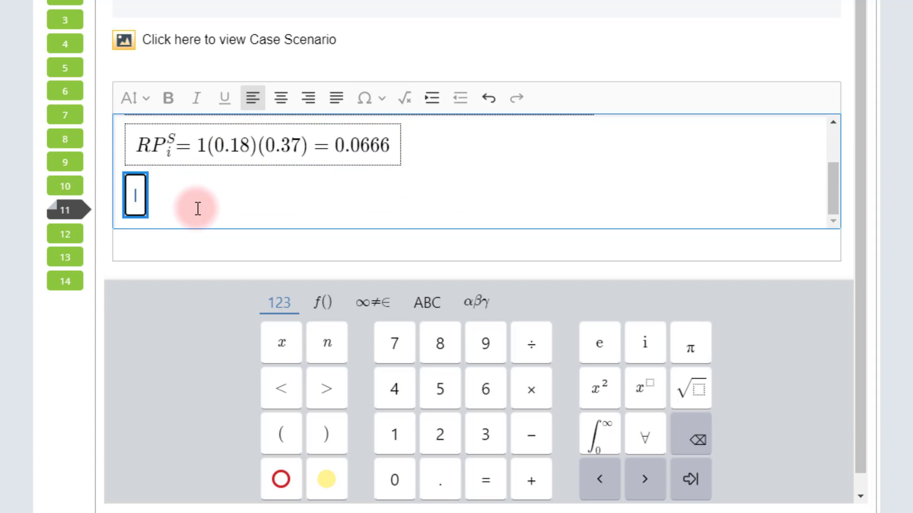
text(RP_i)
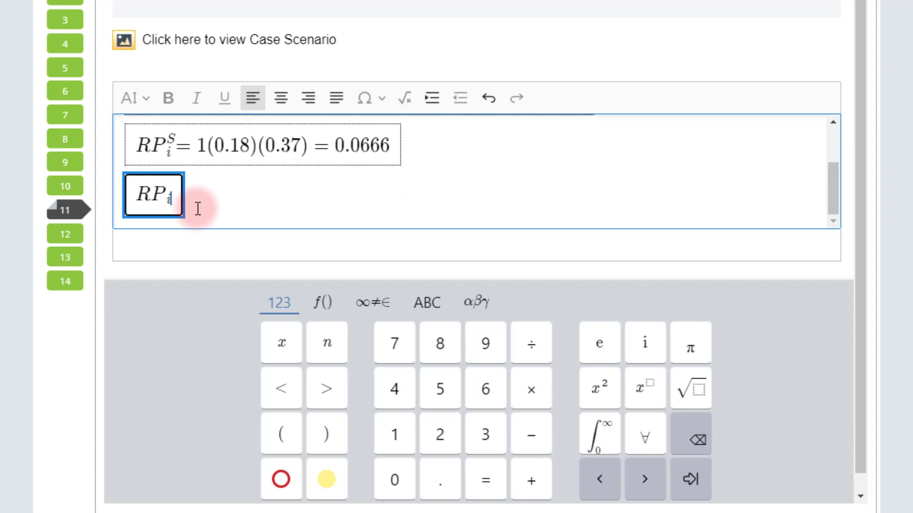
text(=)
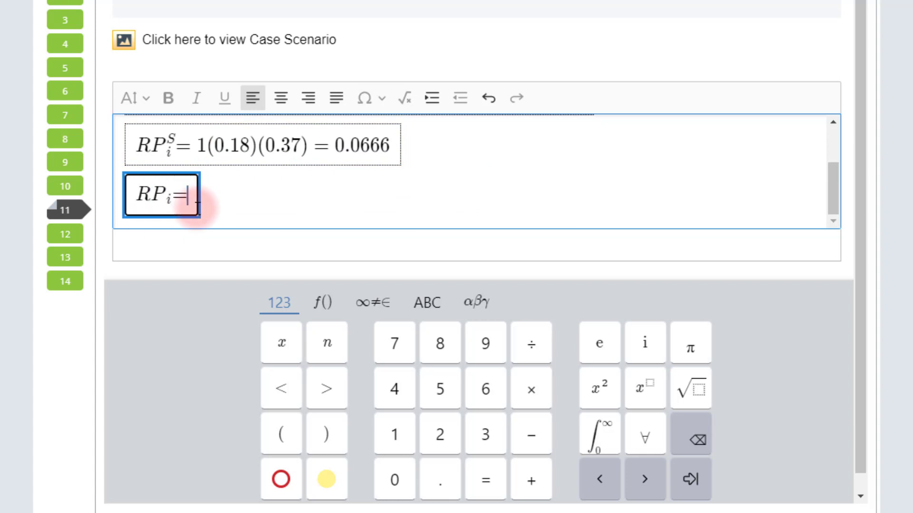
text(0.68()
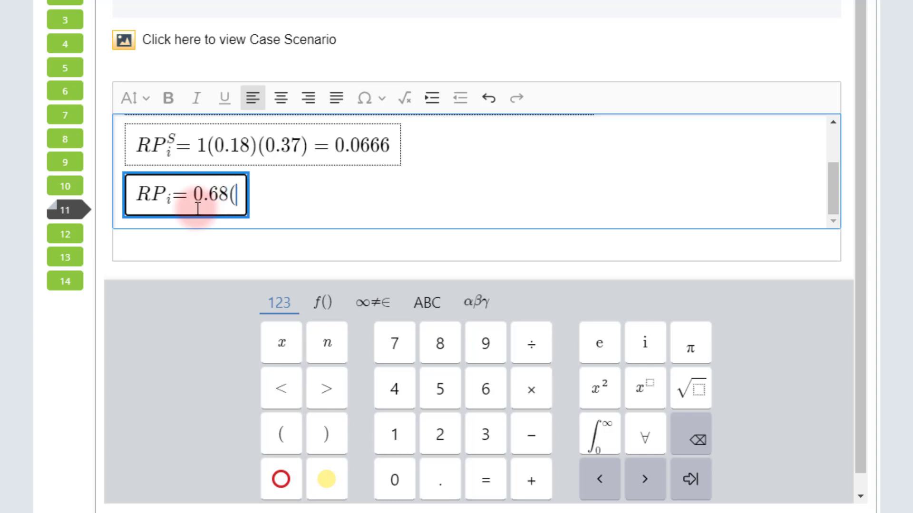
text(0.0405)+)
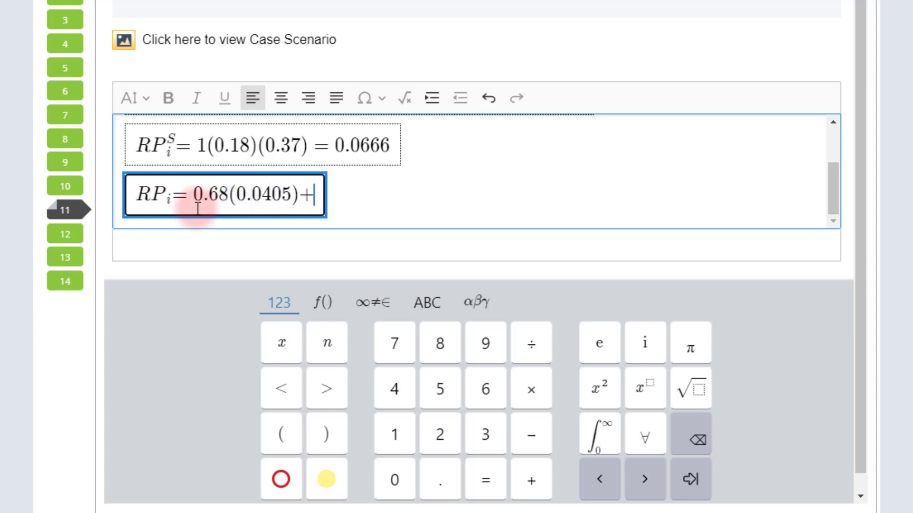
- Add the second weighted term (1 − 0.68)(0.0666) to the RP subscript i equation
text((1-0.68))
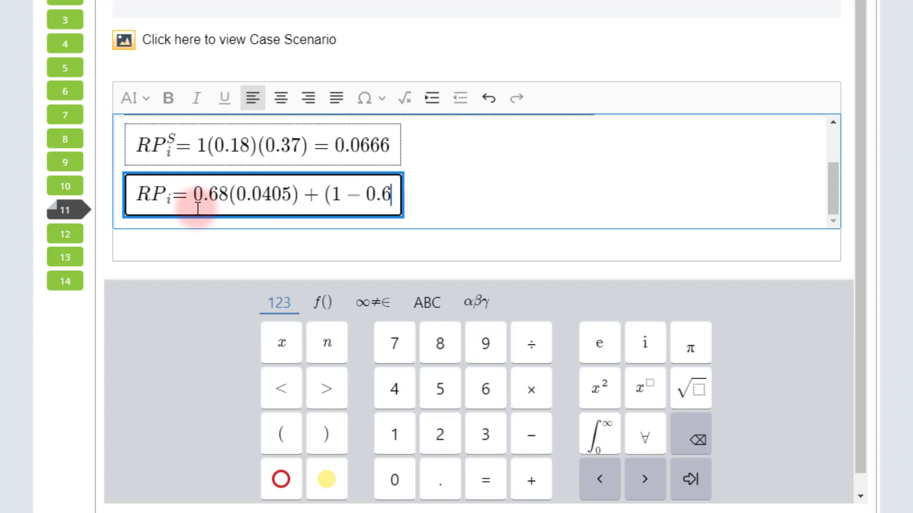
text(()
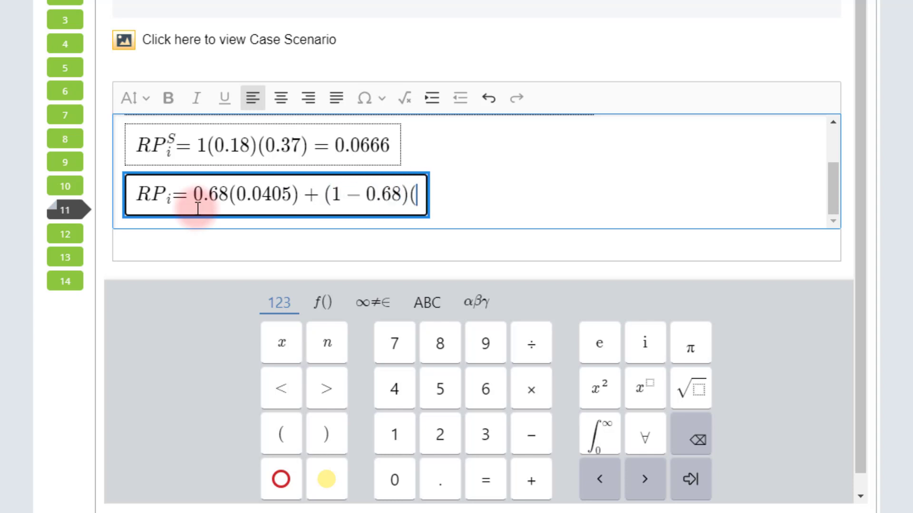
text(6)
key(BackSpace)
text(0.0)
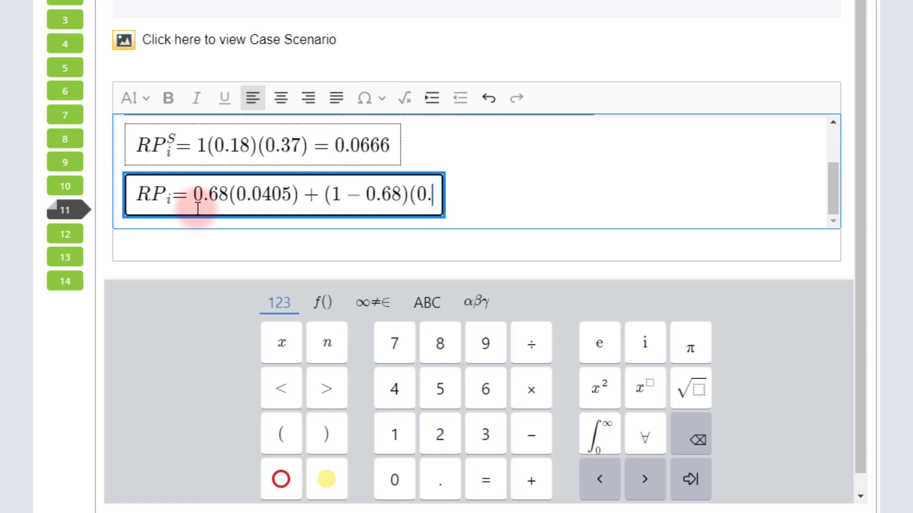
text(666))
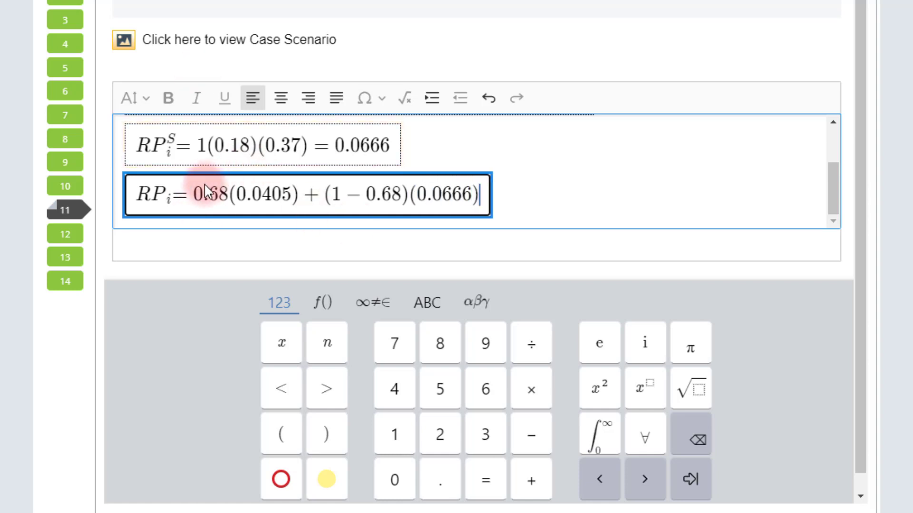
click(264, 192)
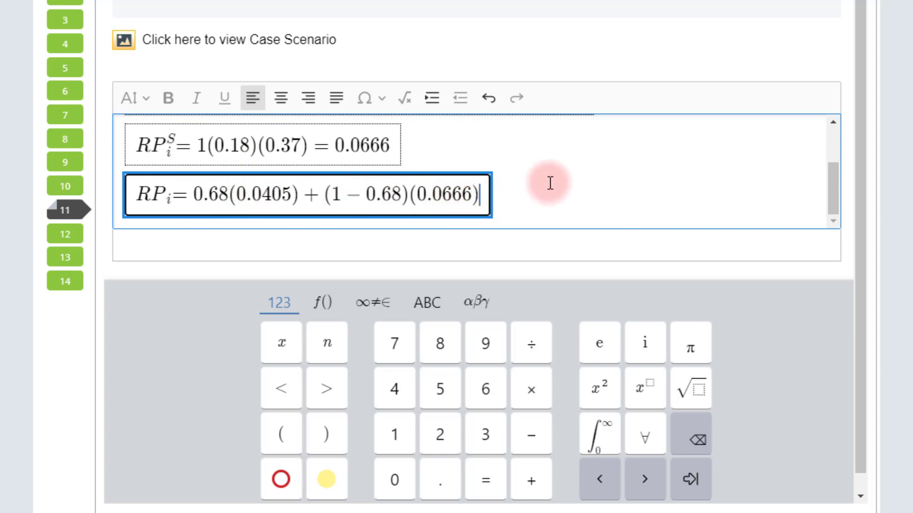
- Complete the RP subscript i equation with the result = 0.048852 and close it
text(= )
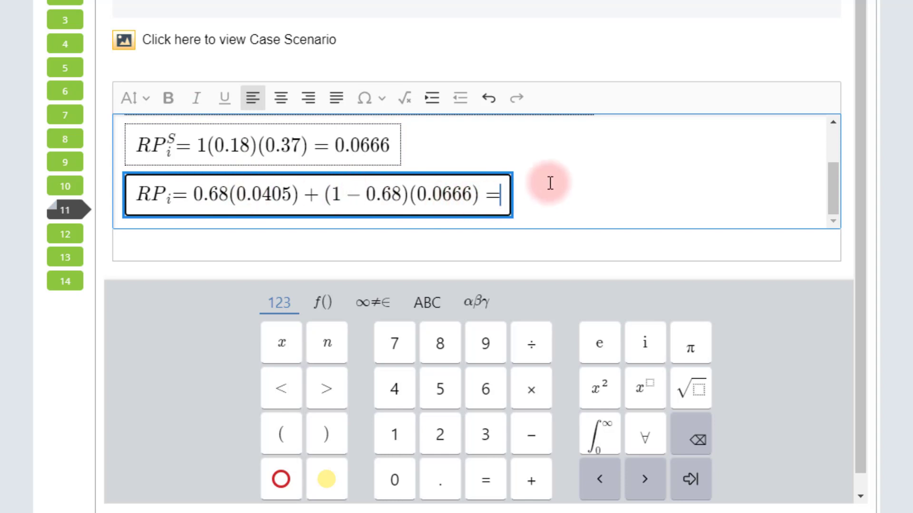
text(0.04)
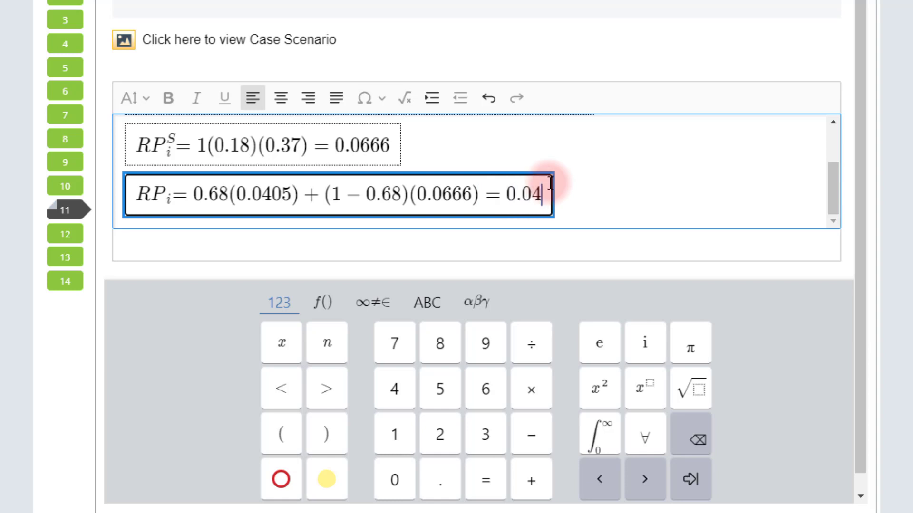
text(8852)
key(Return)
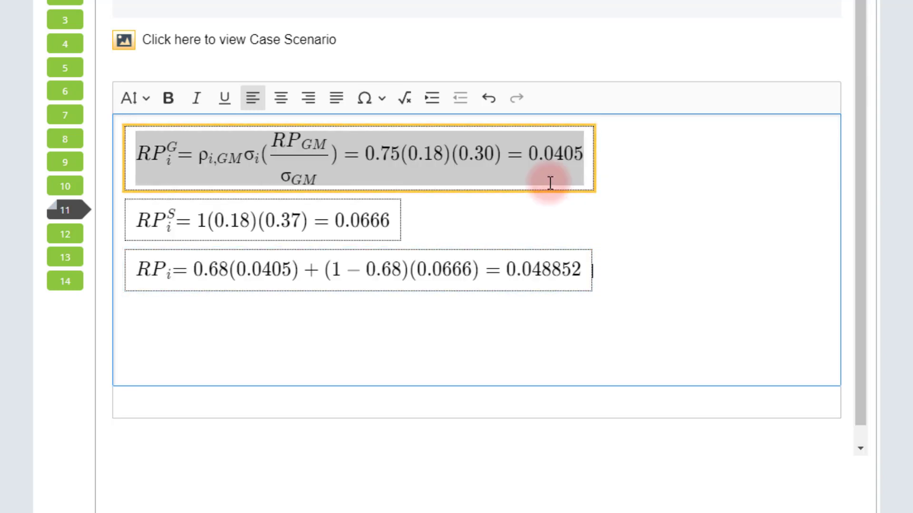
- Insert another equation below reading E(R subscript i) = 0.02 + 0.048852 = 0.068852
click(402, 101)
text(E)
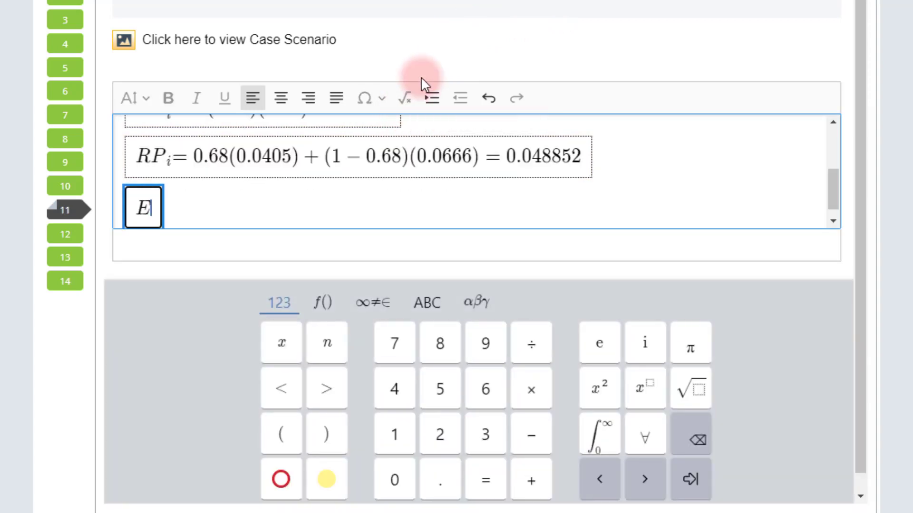
text((R)
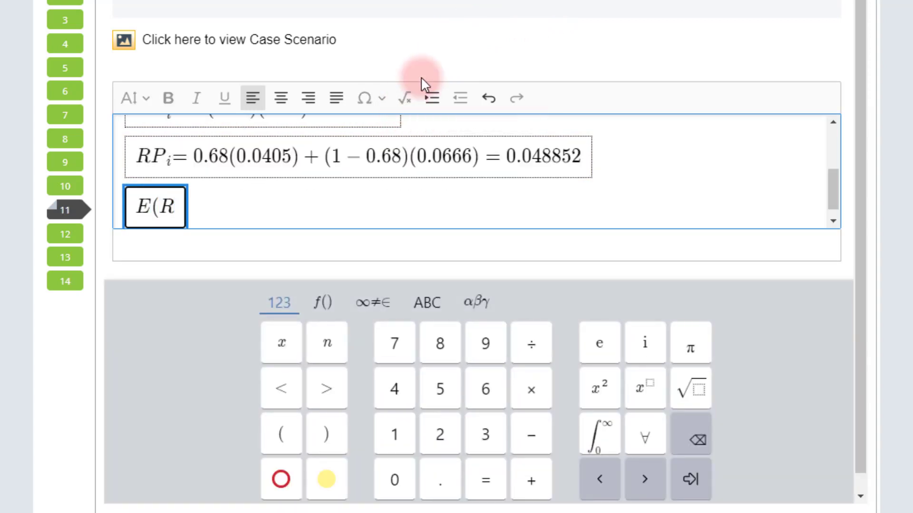
text(_i)=2)
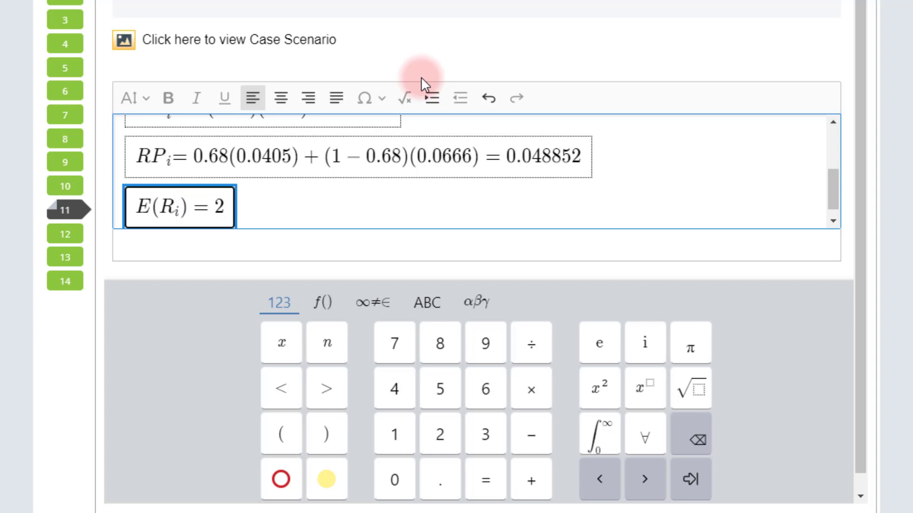
text(+)
key(BackSpace)
key(BackSpace)
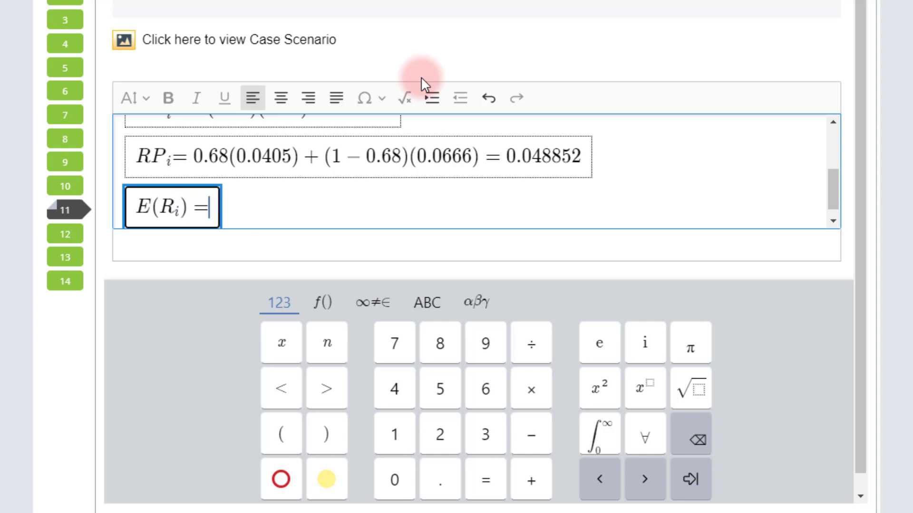
text(0.02 +)
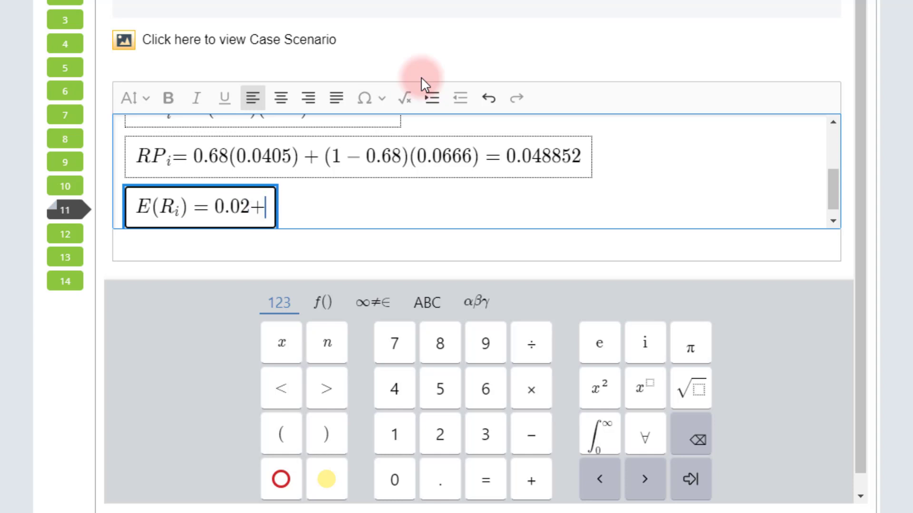
text( 0.0488)
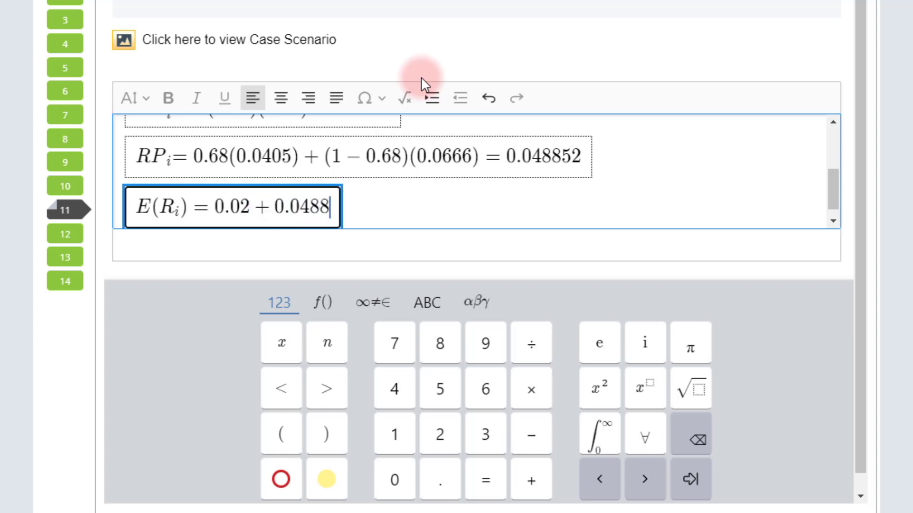
text(52 = 0.068852 )
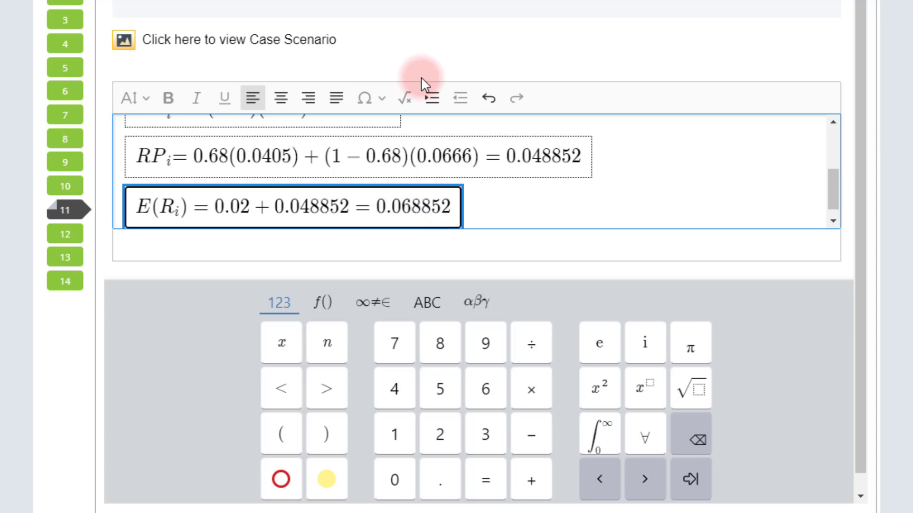
- Finish the E(R subscript i) equation by adding the percentage form = 6.8852%
text(=)
key(Right)
key(Left)
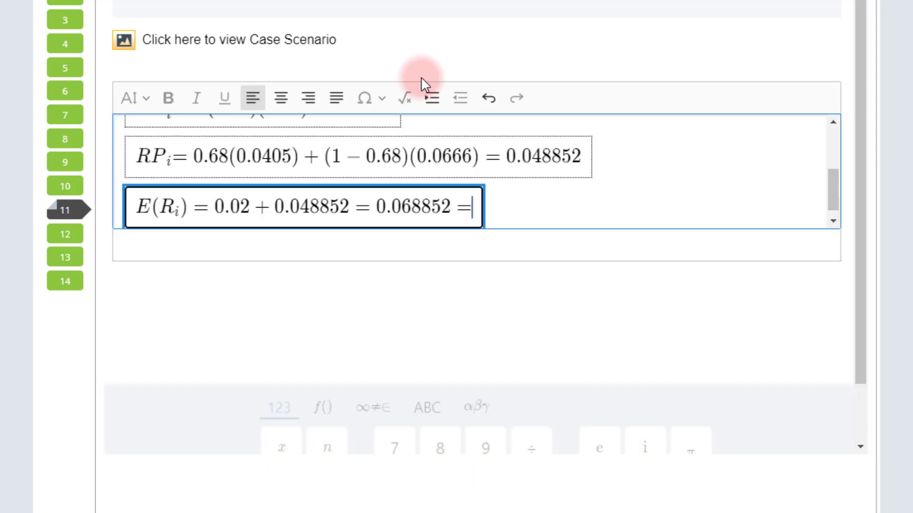
text(6.8852)
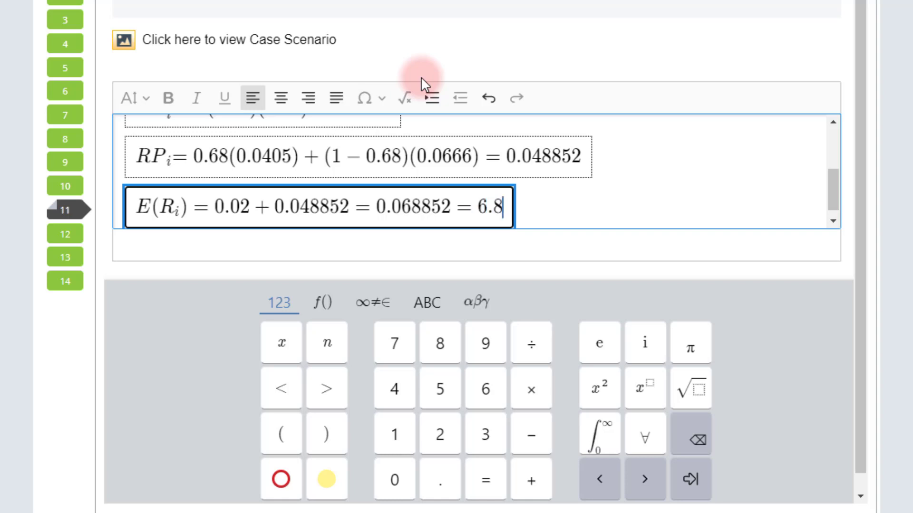
text(\)
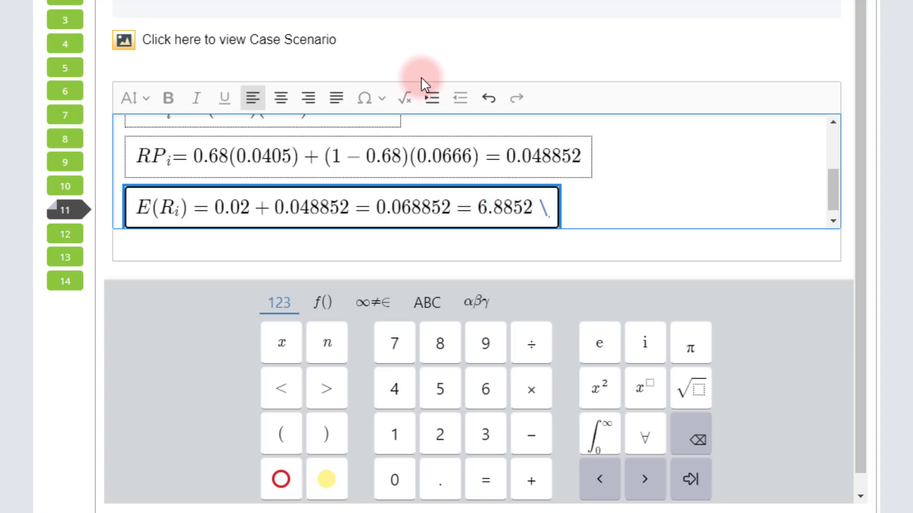
text(%)
key(Return)
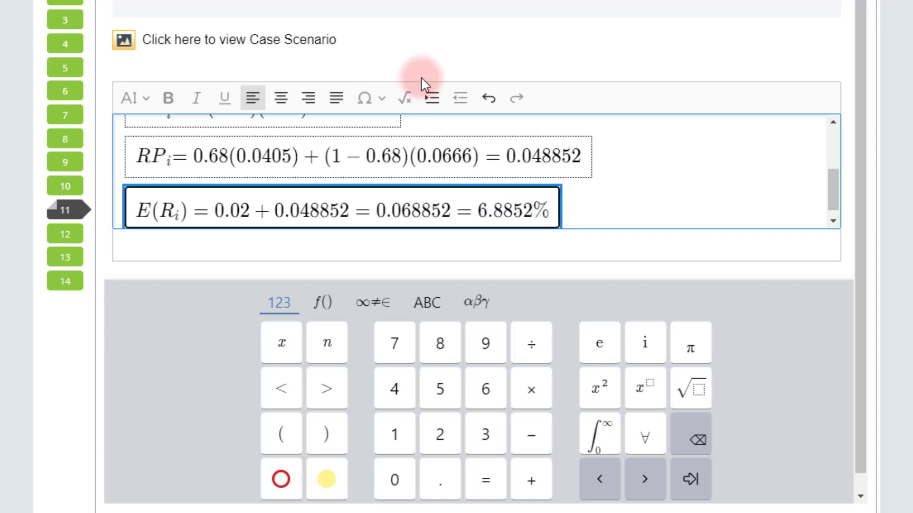
scroll(573, 180, down, 1)
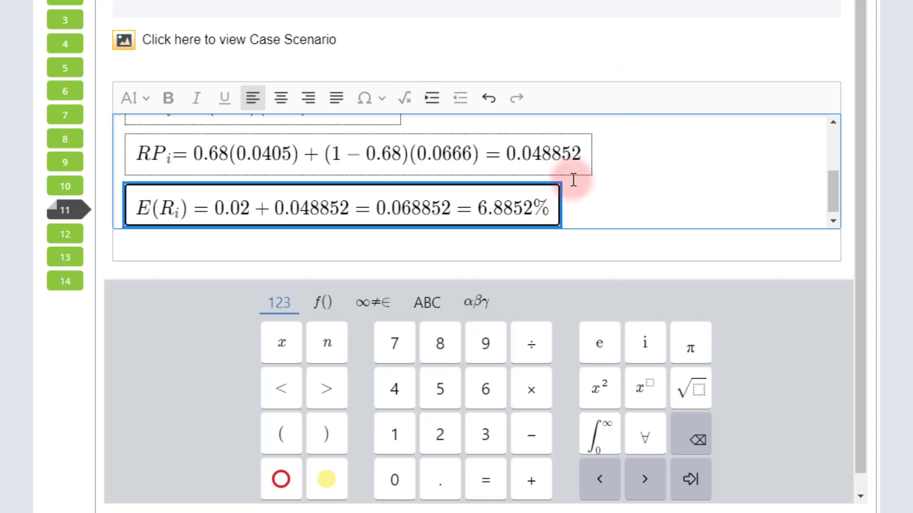
- Close the equation editor and add the plain-text headings "Perfect Integration:" and "Complete Segmentation:" below the E(R) equation
click(603, 198)
click(588, 217)
click(604, 159)
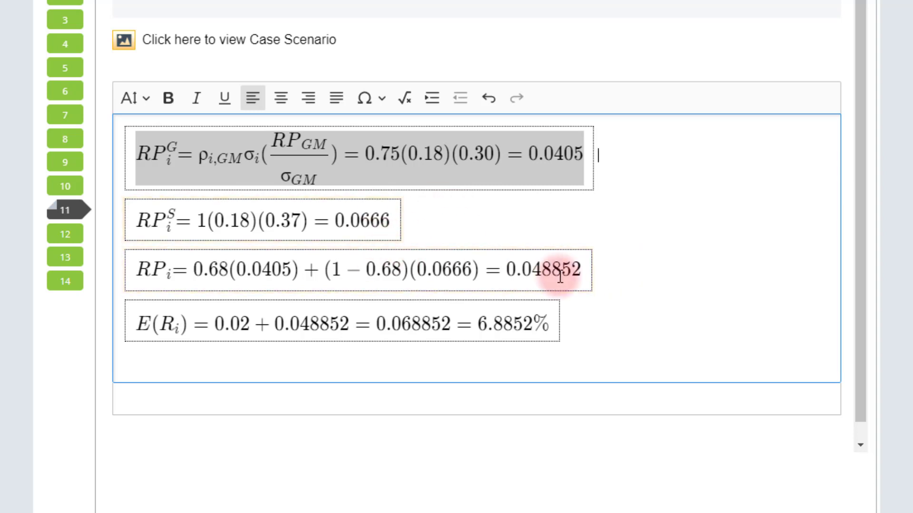
click(648, 319)
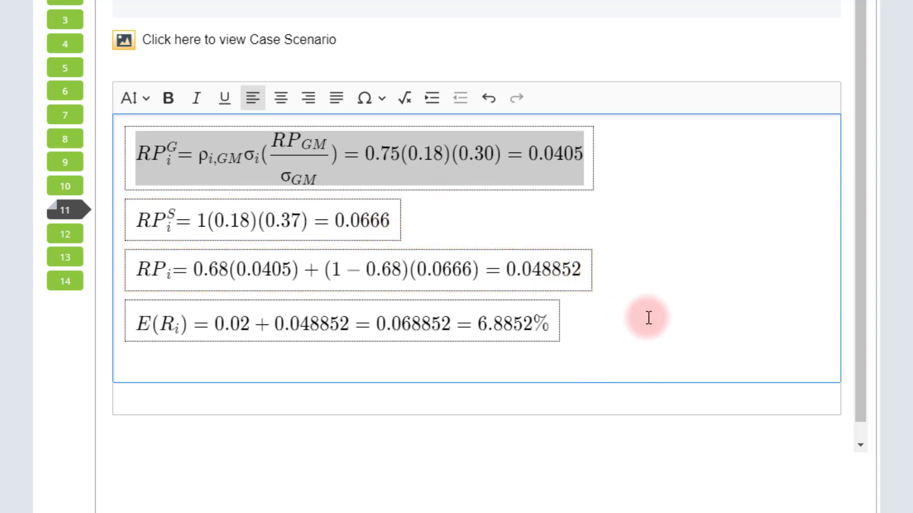
key(Return)
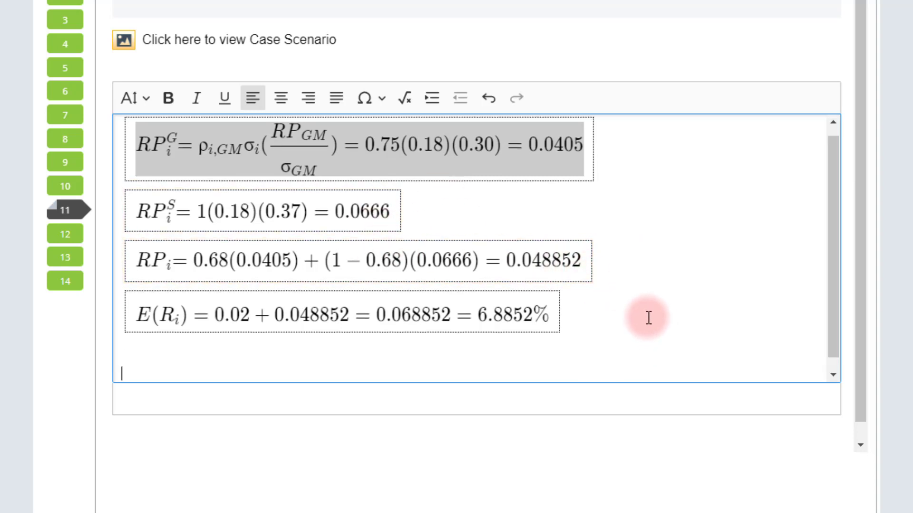
text(Perfect Integration:)
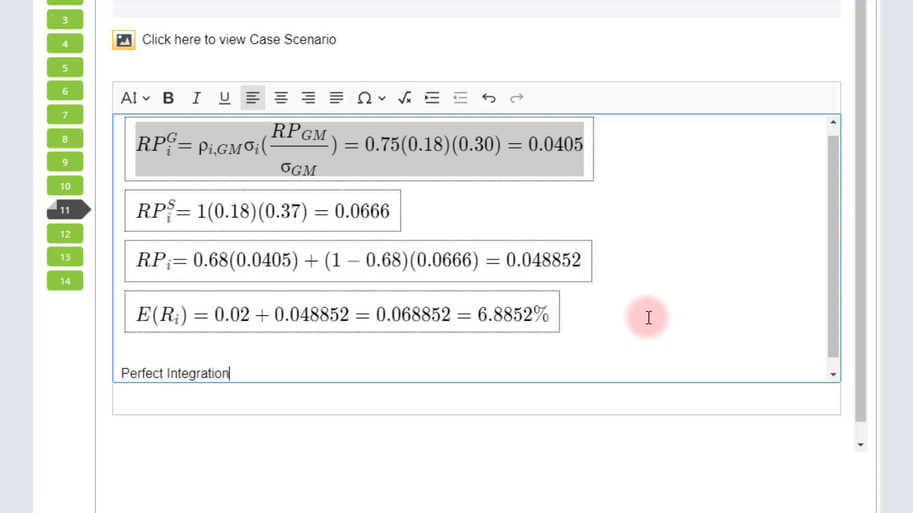
key(Return)
text(Complete S)
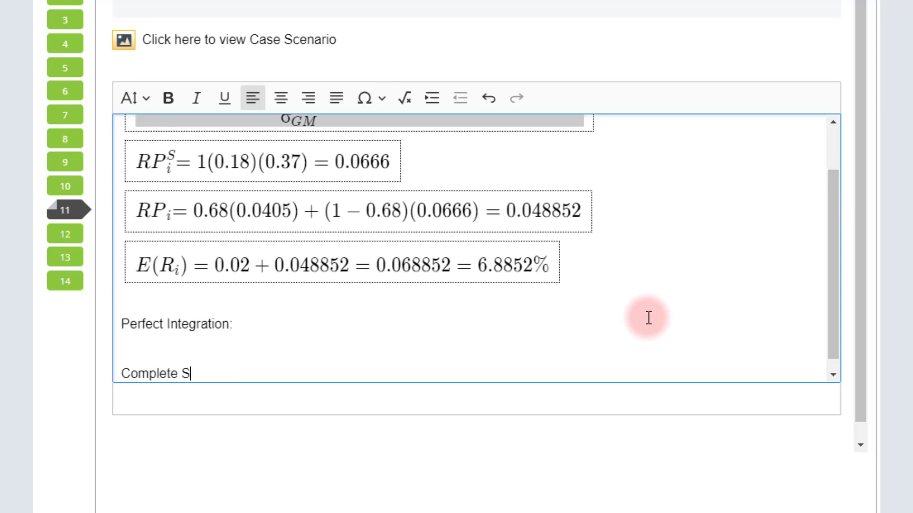
text(egmentation:)
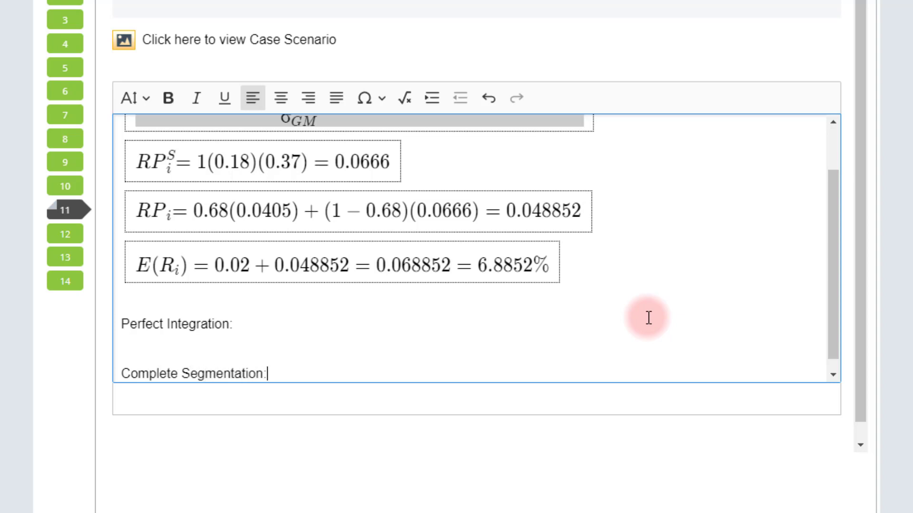
- Write the plain-text line RP = 0.75(18%)(0.3) = 4.05% under the Perfect Integration heading
key(shift+Home)
key(BackSpace)
key(BackSpace)
text(RP)
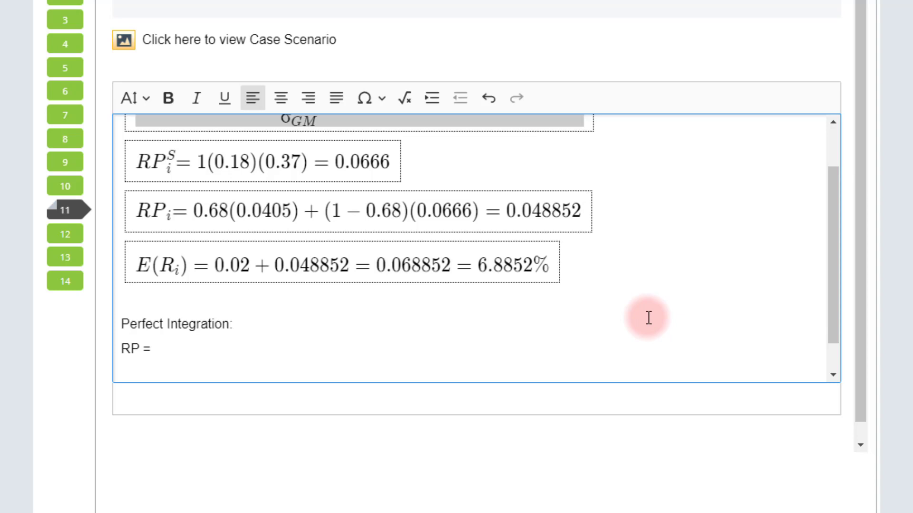
scroll(340, 231, up, 1)
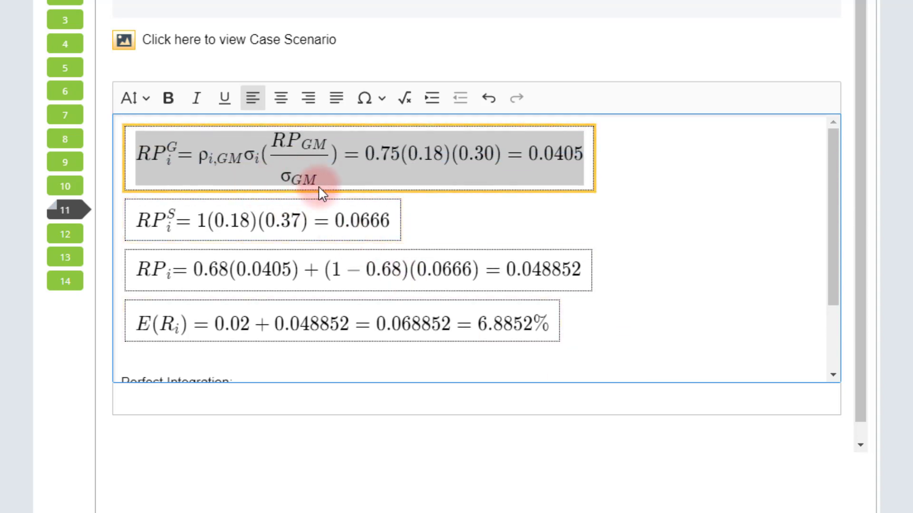
scroll(223, 337, down, 2)
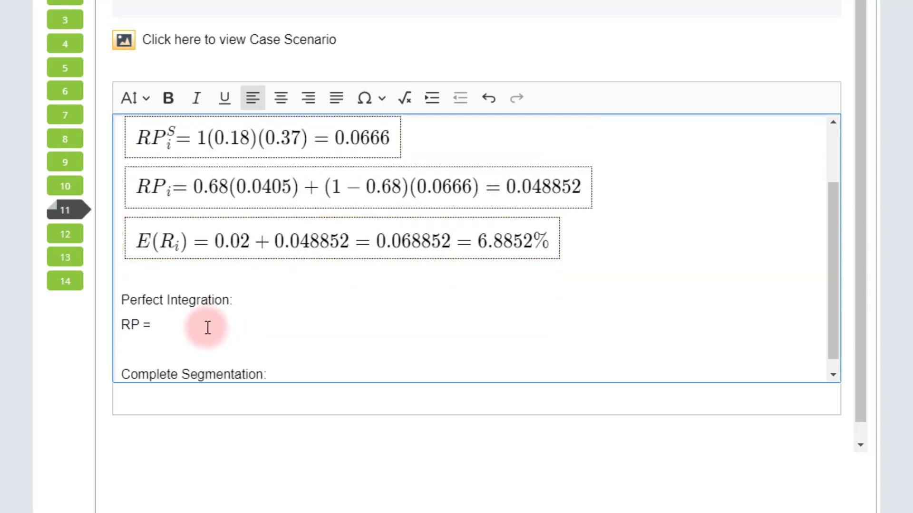
text(0.75(18%)(0.3) = 4.05%)
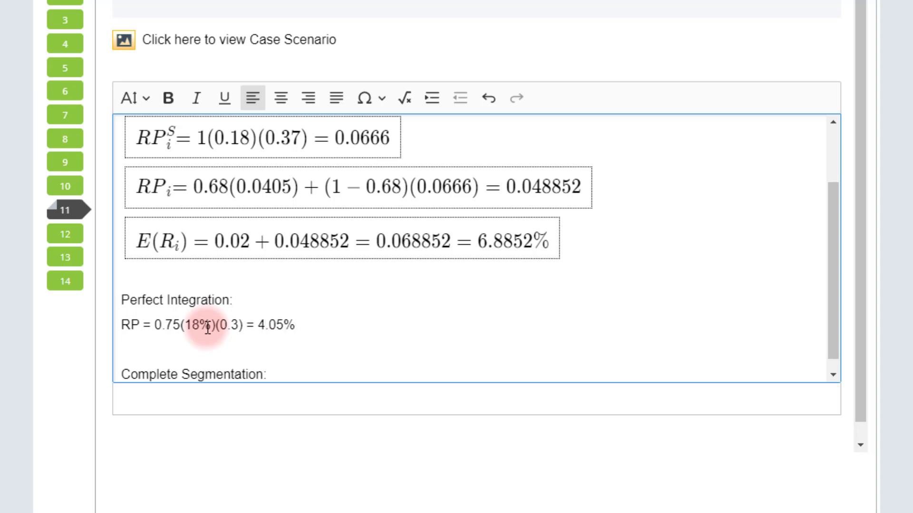
- Make the Perfect Integration and Complete Segmentation headings bold, leaving out their colons
drag(236, 300, 121, 300)
key(ctrl+b)
click(274, 308)
scroll(260, 329, down, 1)
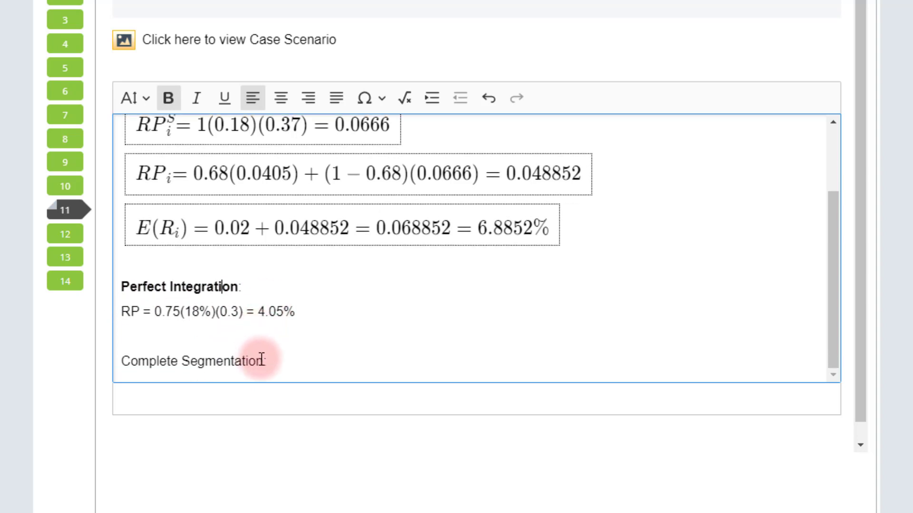
drag(262, 361, 116, 364)
key(ctrl+b)
click(287, 360)
- Write the plain-text line RP = 1(18%)(0.37) = 6.66% under the Complete Segmentation heading
key(Return)
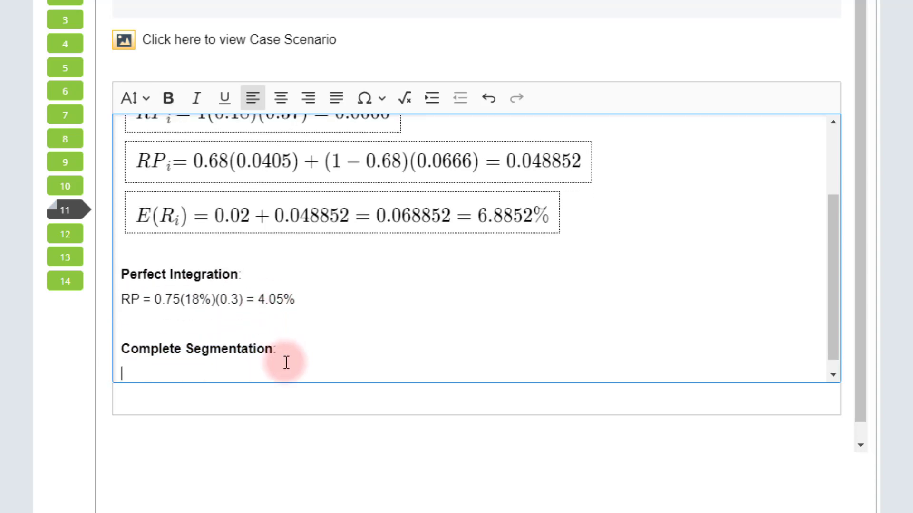
text(RP = 1(18%))
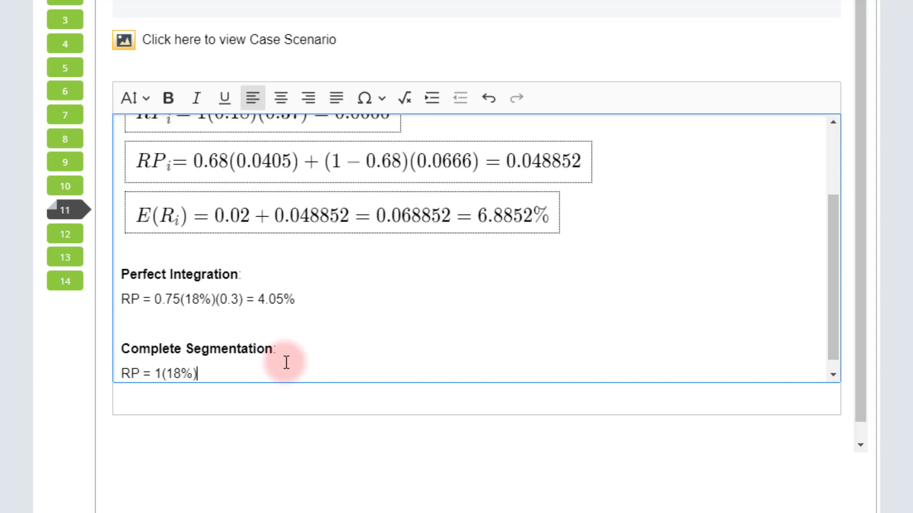
text((0.37) = 6.66)
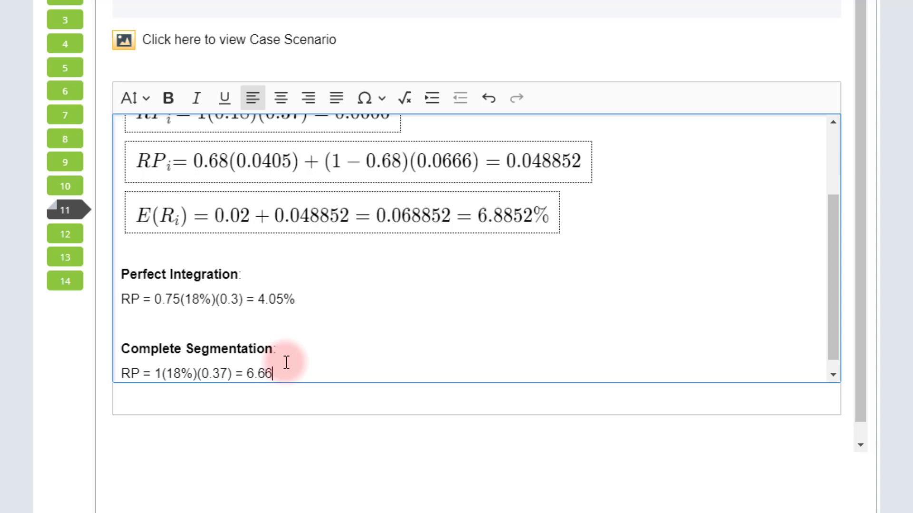
text(%)
- Add the weighted risk premium line RP = 0.68(4.05%) + 0.32(6.66%) = 4.8852% after a blank line
key(Return)
key(Return)
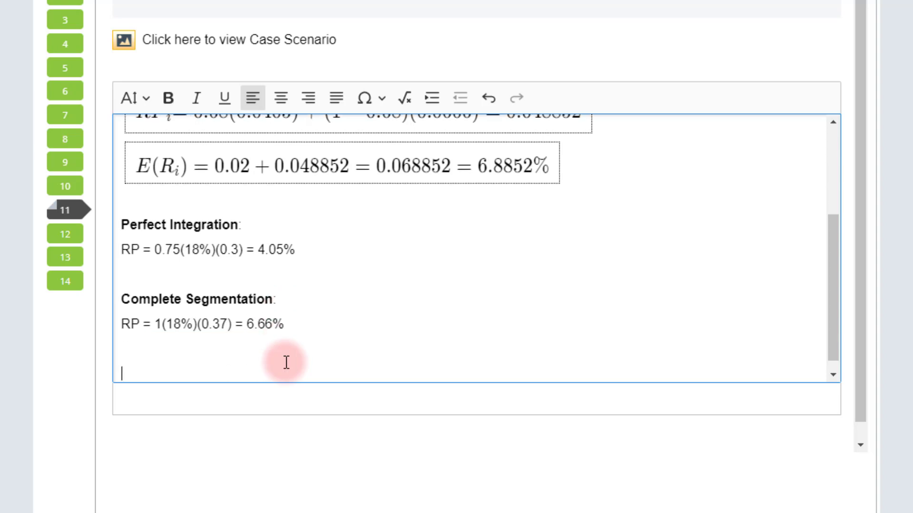
text(Ri)
text(P)
text( = 0.68)
text((4.05% )
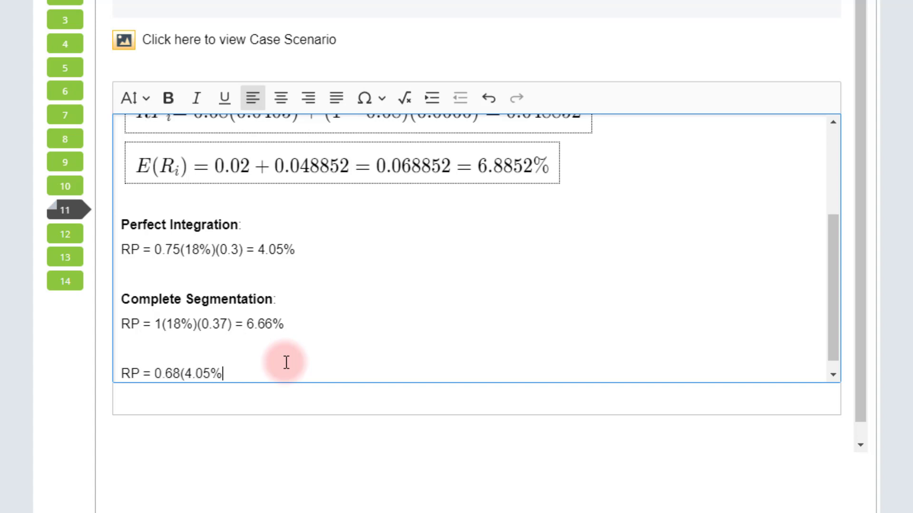
text() + 0.32(6.66%) = )
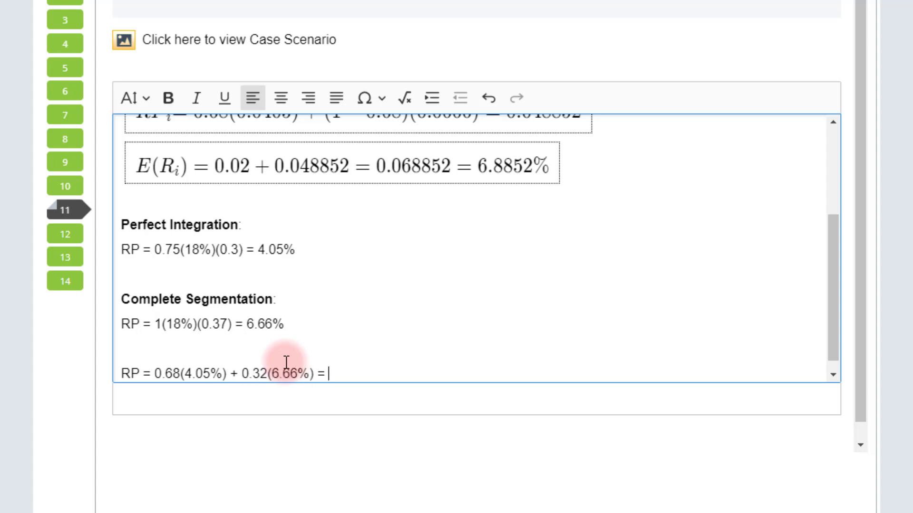
text(4.8852%)
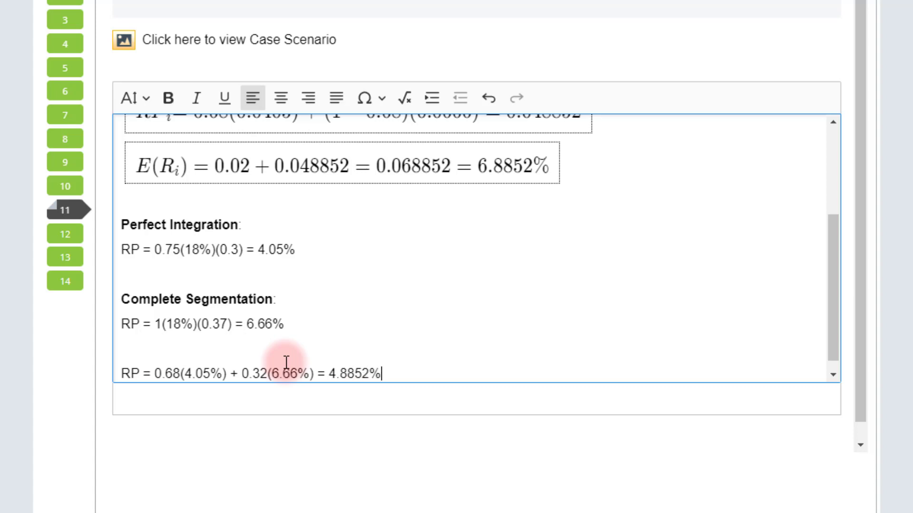
- Add the expected return line E(R) = 2% + 4.8852% = 6.8852% after another blank line
key(Return)
key(Return)
text(E(R))
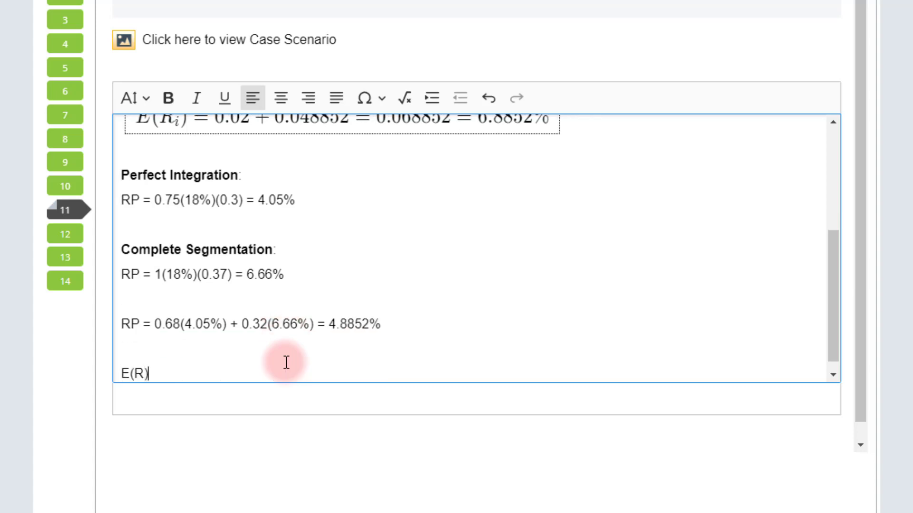
text( = 2% + 4.8852% = )
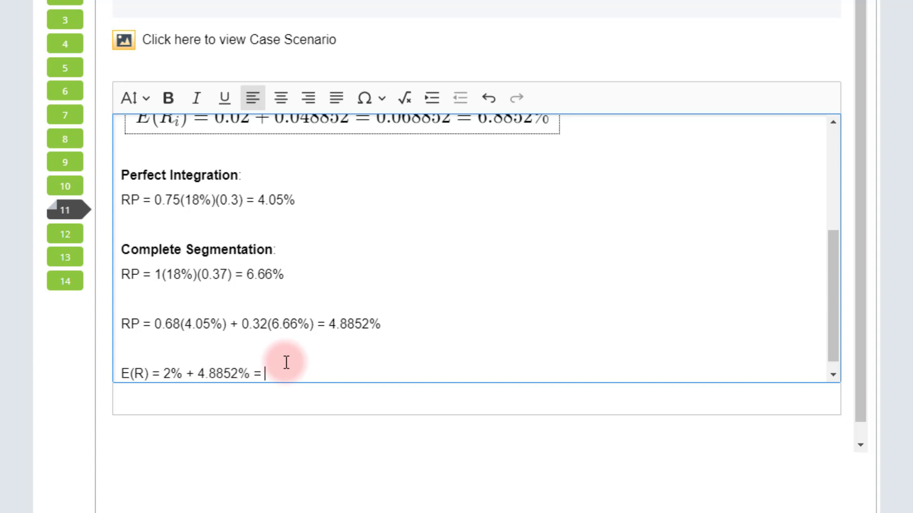
text(6.8852%)
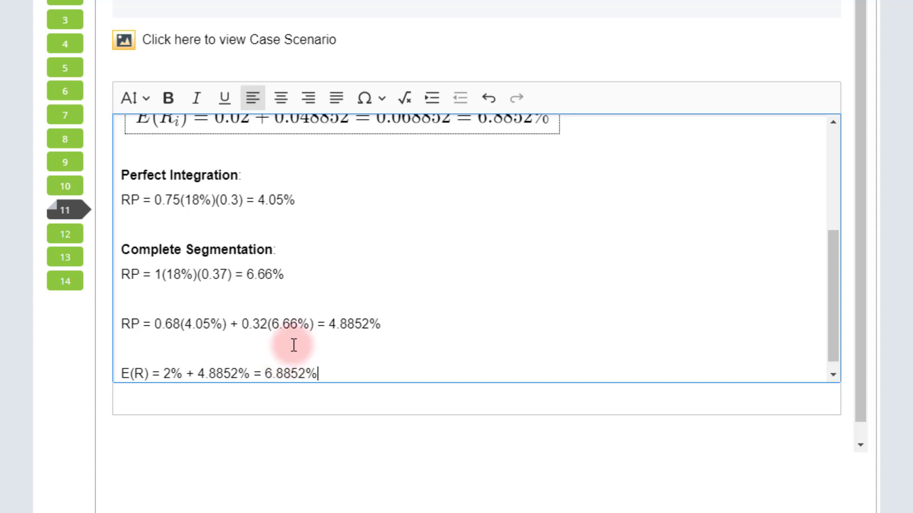
- Review the plain-text answer, examining both headed RP calculations, the weighted RP line and the final E(R) result
drag(319, 371, 170, 346)
click(176, 346)
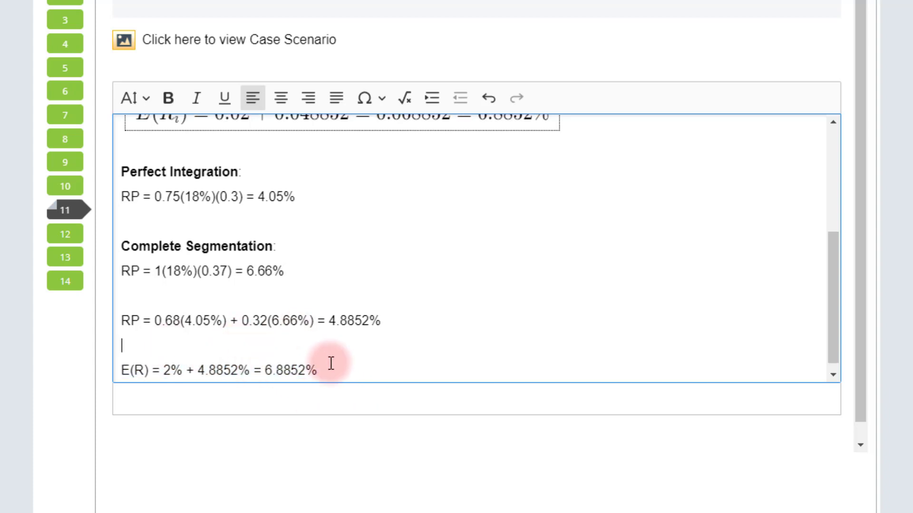
scroll(238, 300, up, 1)
scroll(223, 262, down, 1)
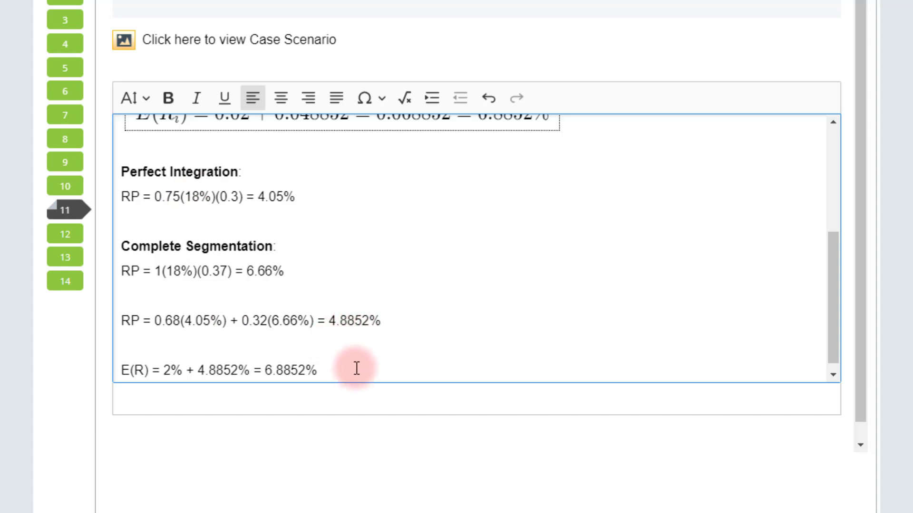
drag(130, 197, 320, 201)
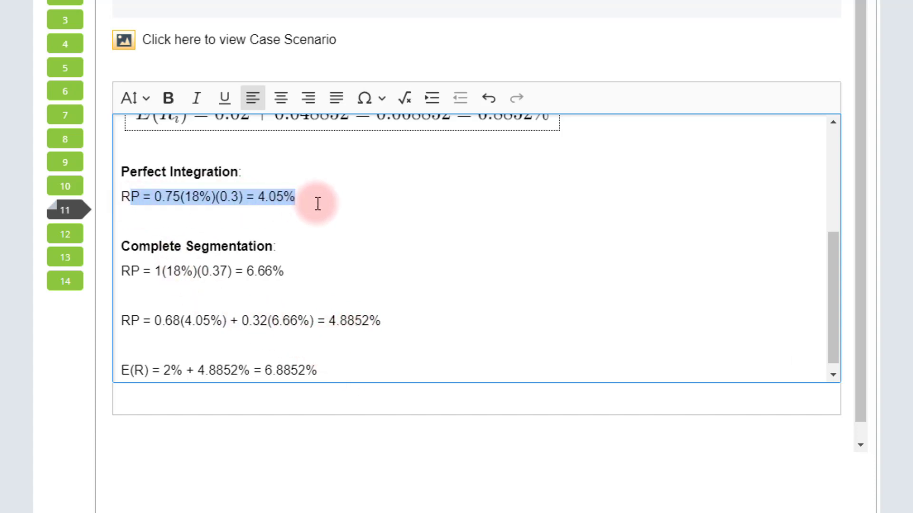
click(320, 202)
drag(285, 271, 135, 272)
click(323, 285)
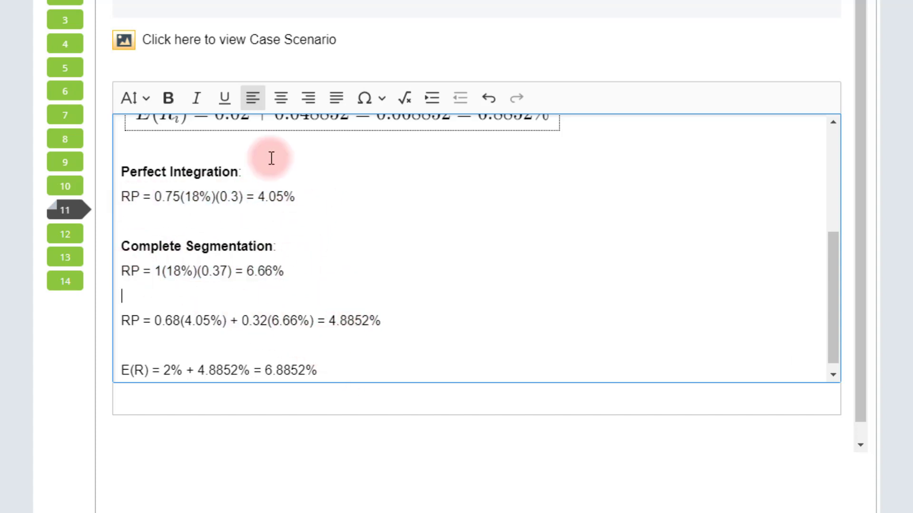
drag(270, 157, 293, 181)
click(324, 194)
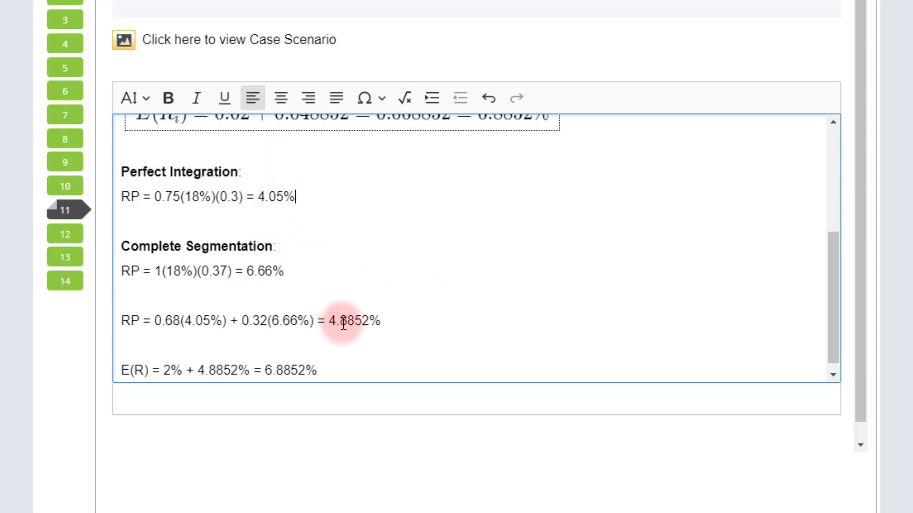
click(379, 346)
click(348, 369)
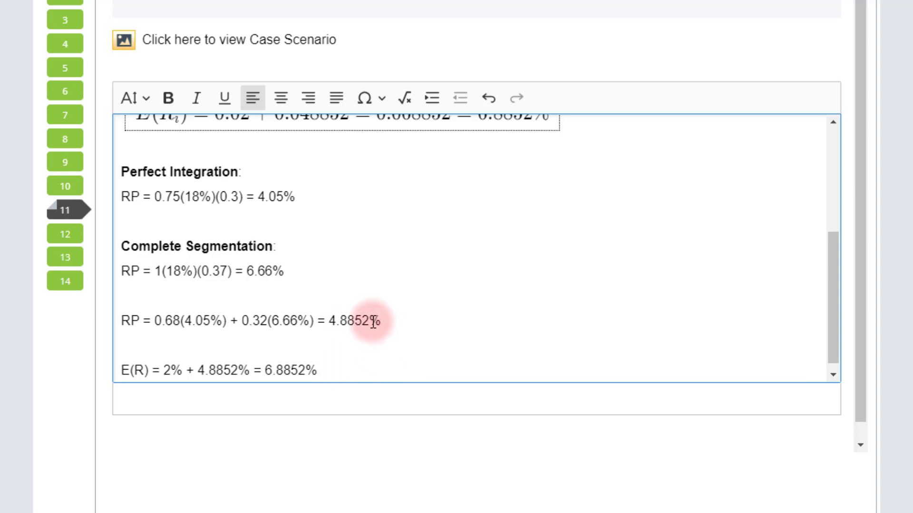
drag(317, 369, 260, 367)
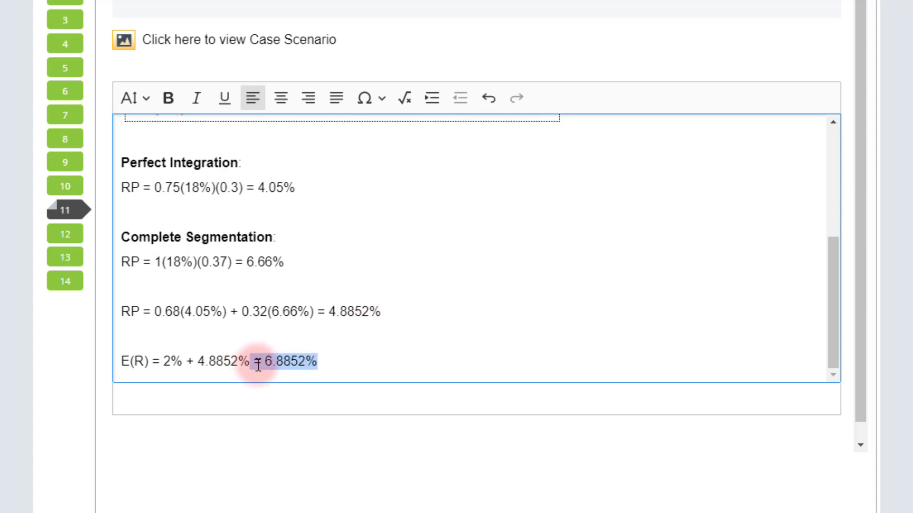
click(346, 360)
drag(405, 311, 240, 287)
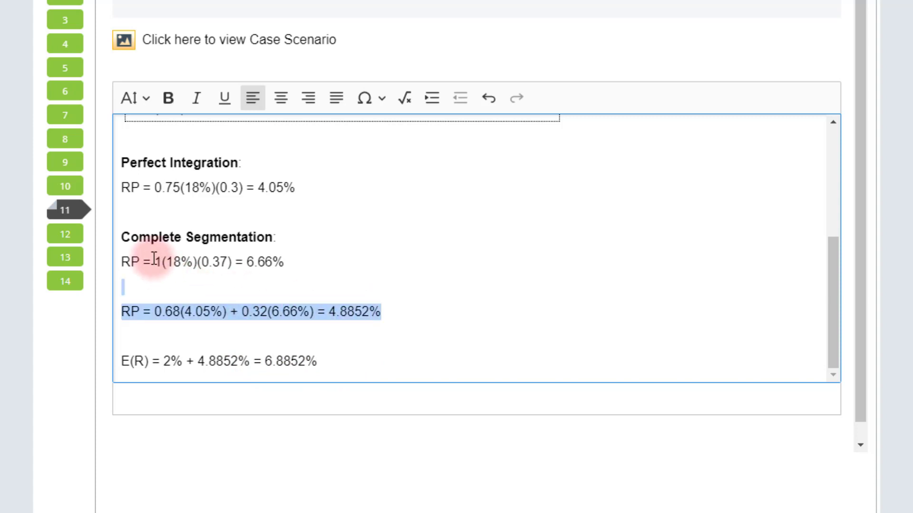
drag(155, 259, 187, 193)
click(124, 164)
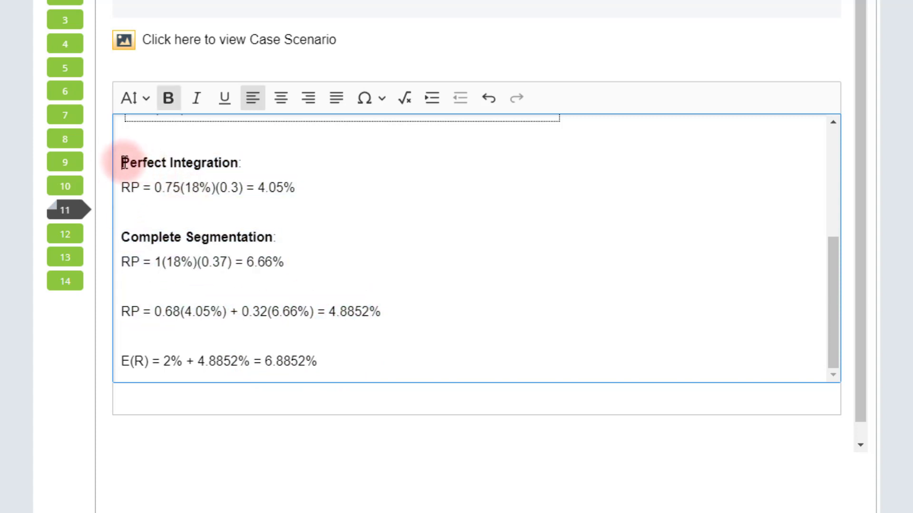
drag(124, 163, 407, 306)
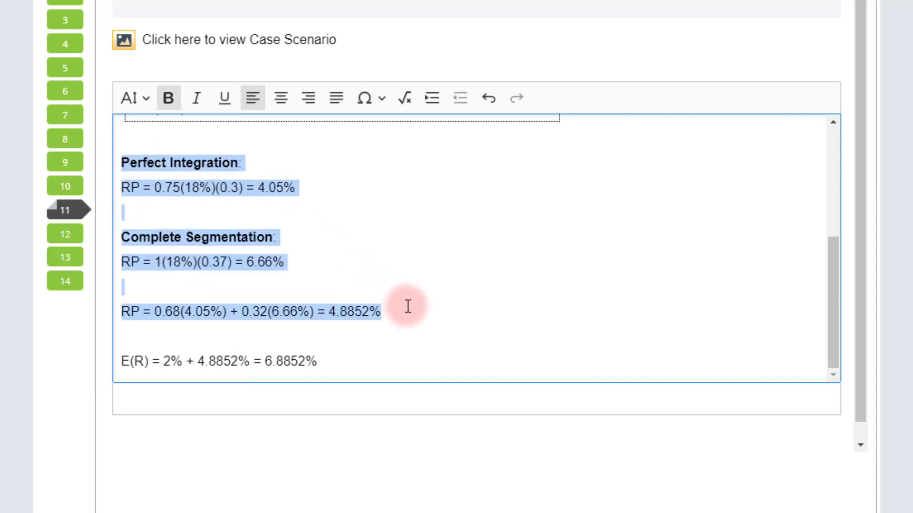
drag(321, 361, 264, 363)
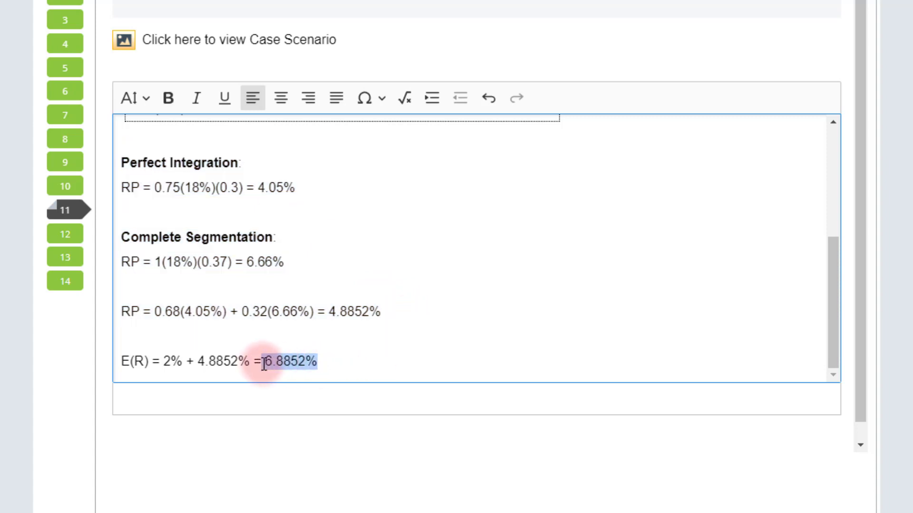
click(329, 369)
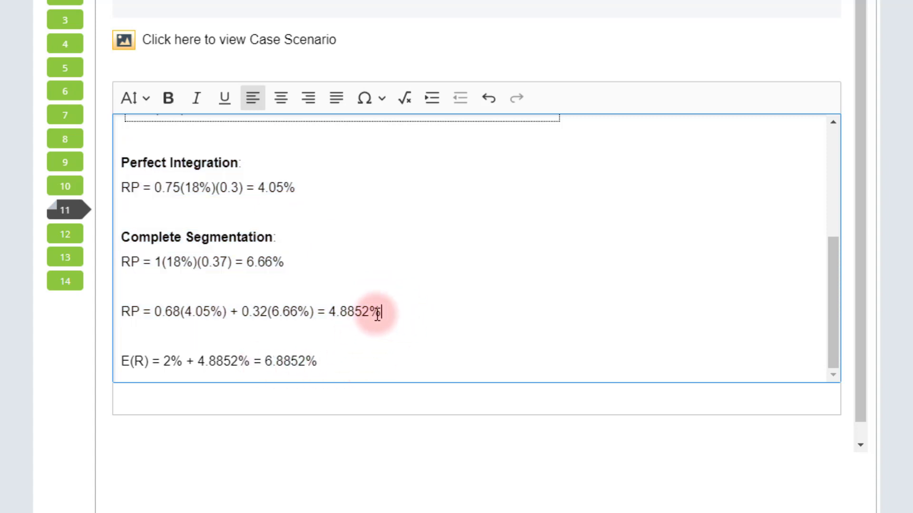
drag(373, 312, 124, 164)
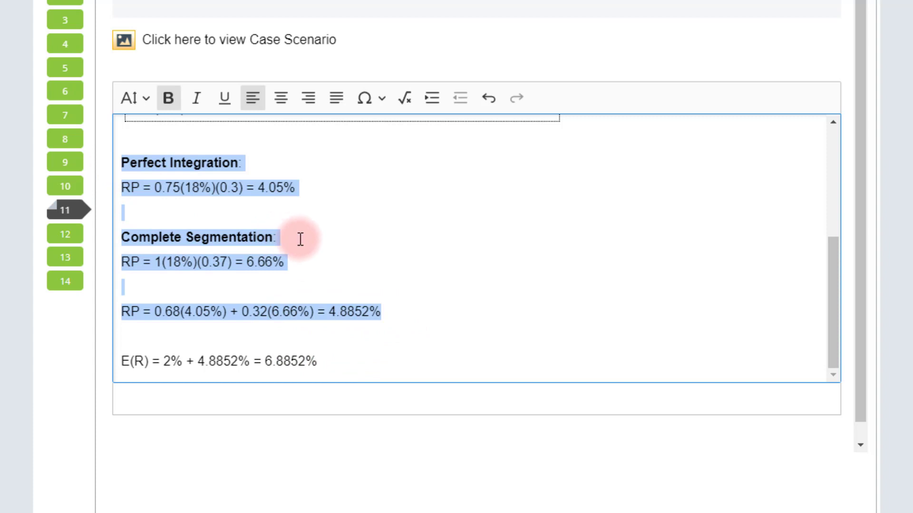
click(337, 254)
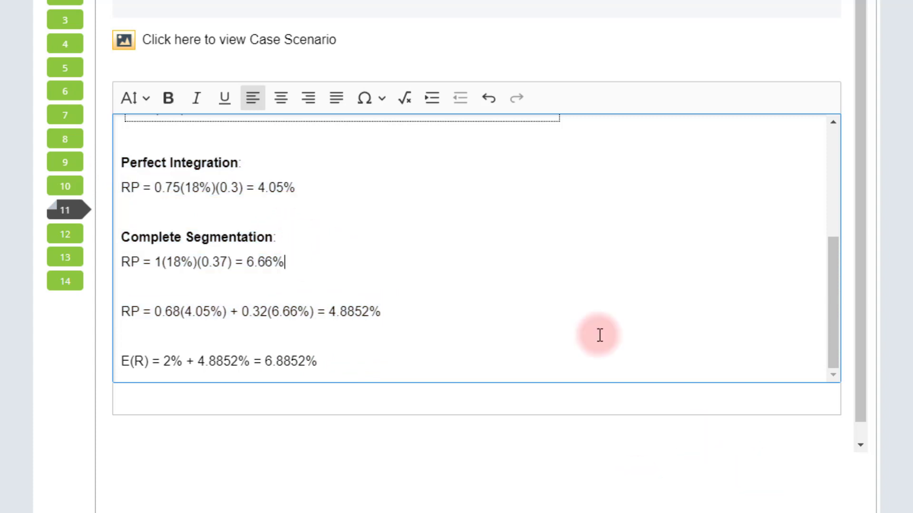
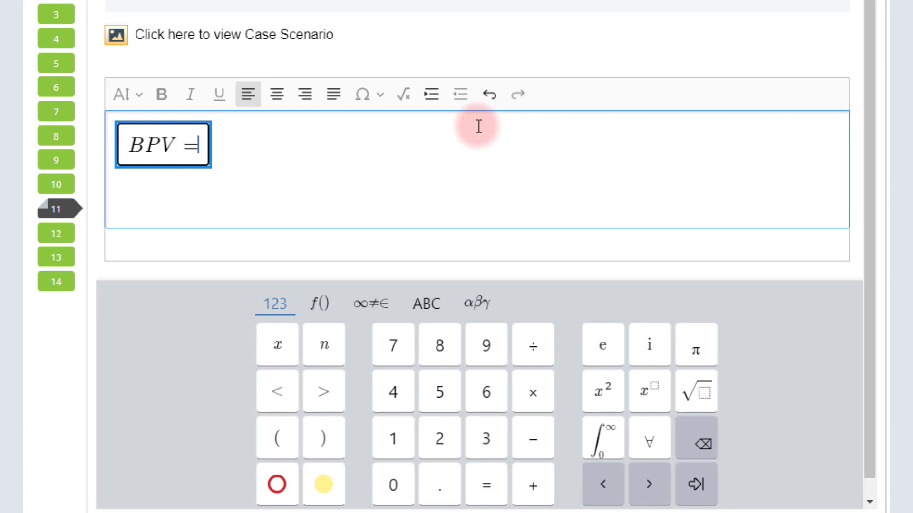
- Enter the market value term after BPV = in the equation, shortening it to MV
text(Marketvalue)
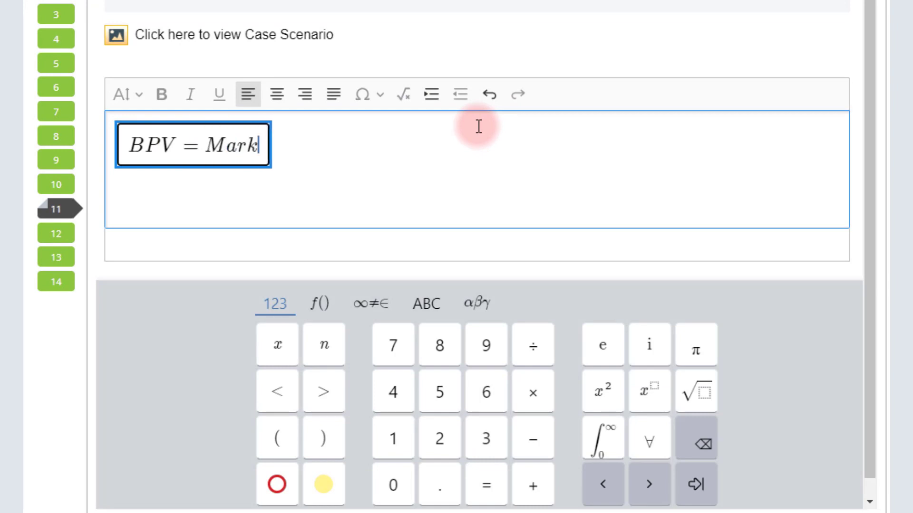
key(BackSpace)
key(BackSpace)
key(BackSpace)
key(BackSpace)
key(BackSpace)
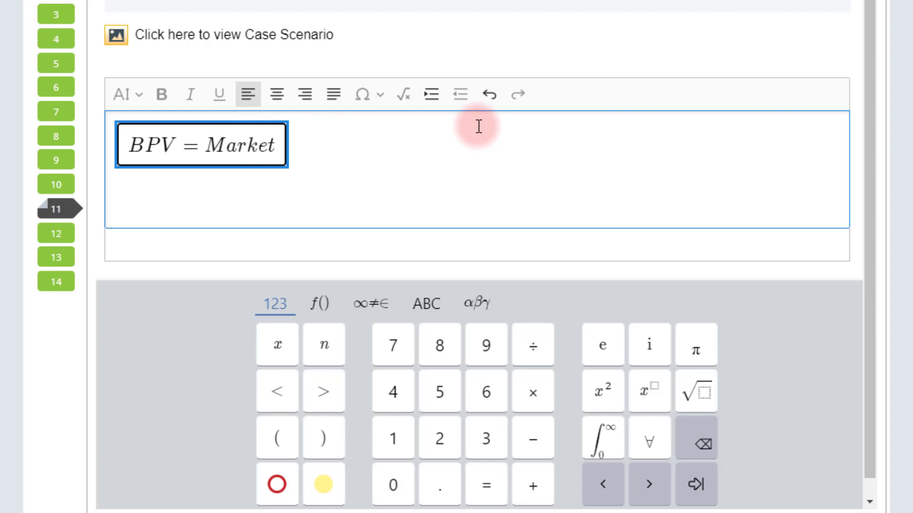
key(BackSpace)
key(BackSpace)
key(BackSpace)
key(BackSpace)
key(BackSpace)
text(V)
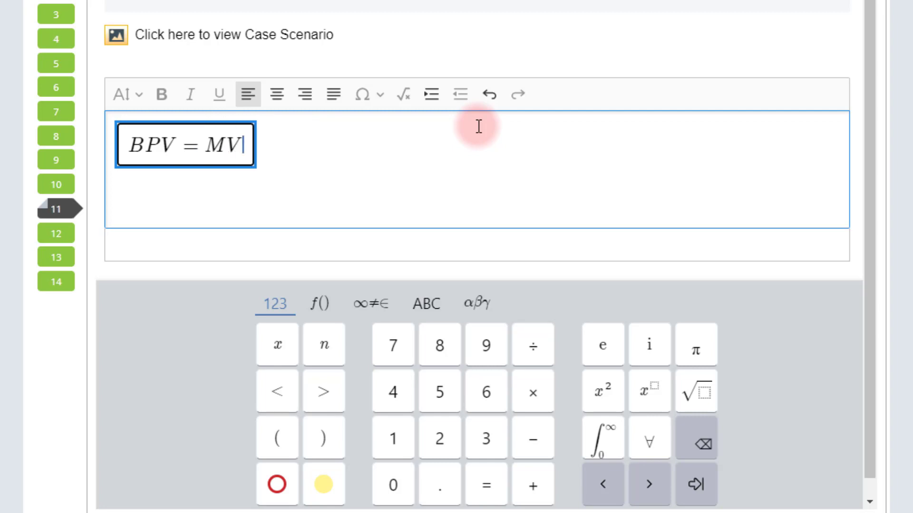
- Complete the BPV equation by multiplying MV by ModDur and 0.0001 with multiplication signs, and leave the equation box for a new line
text(\times)
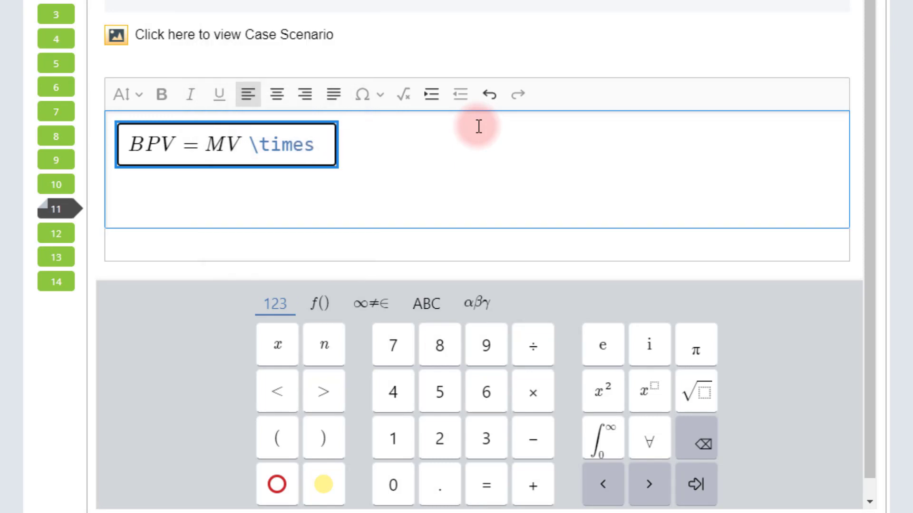
key(Return)
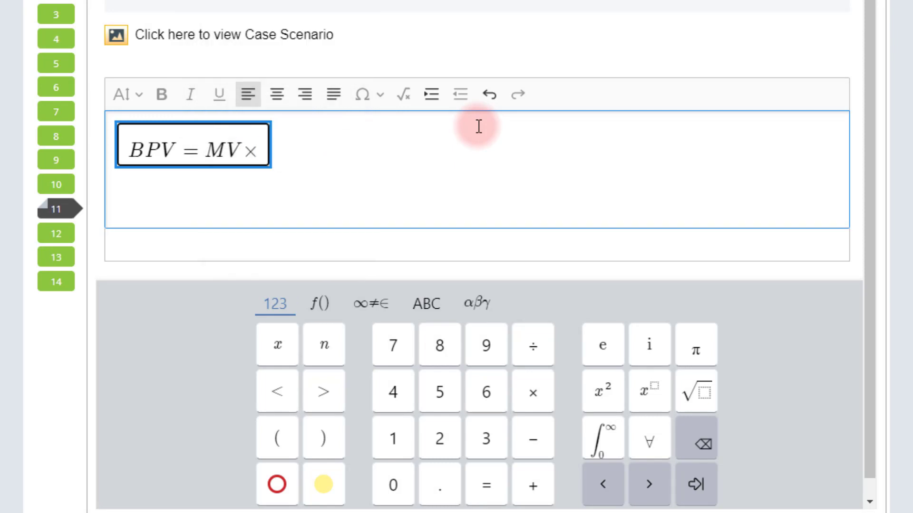
text(ModDur)
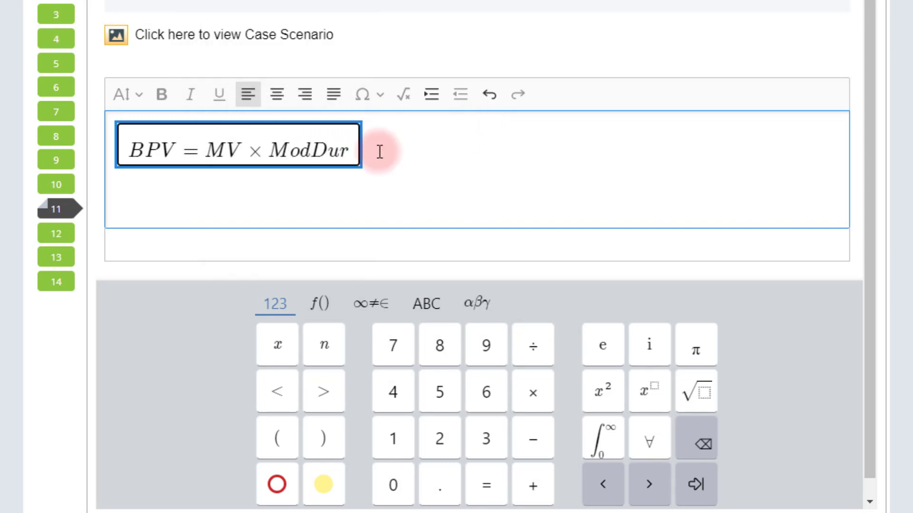
text(\times)
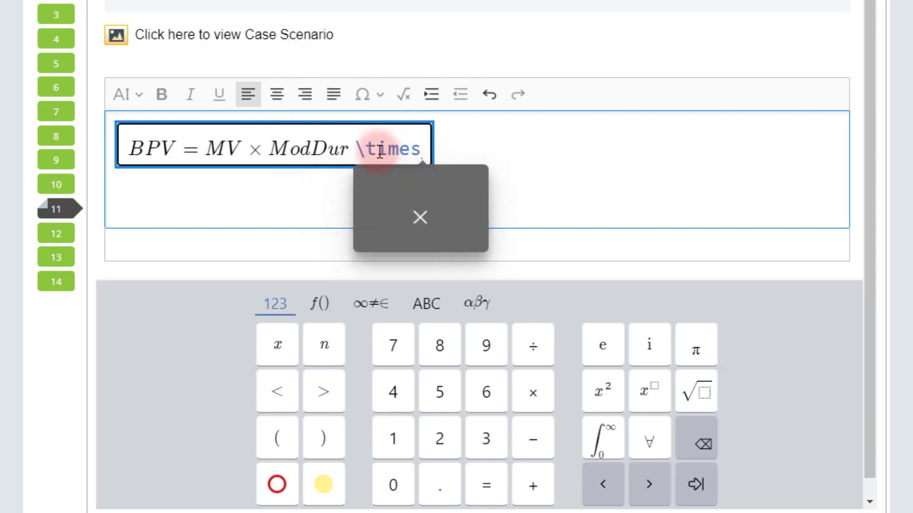
key(Return)
text(0.0001)
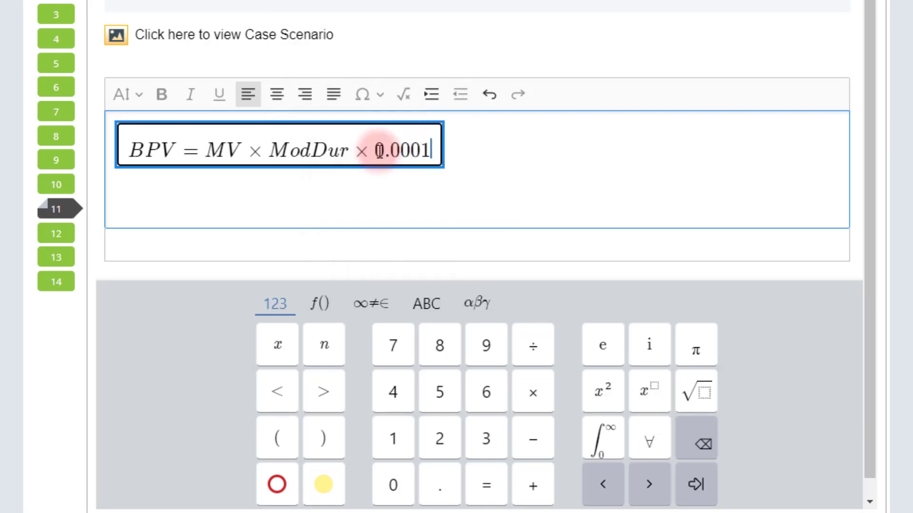
key(Return)
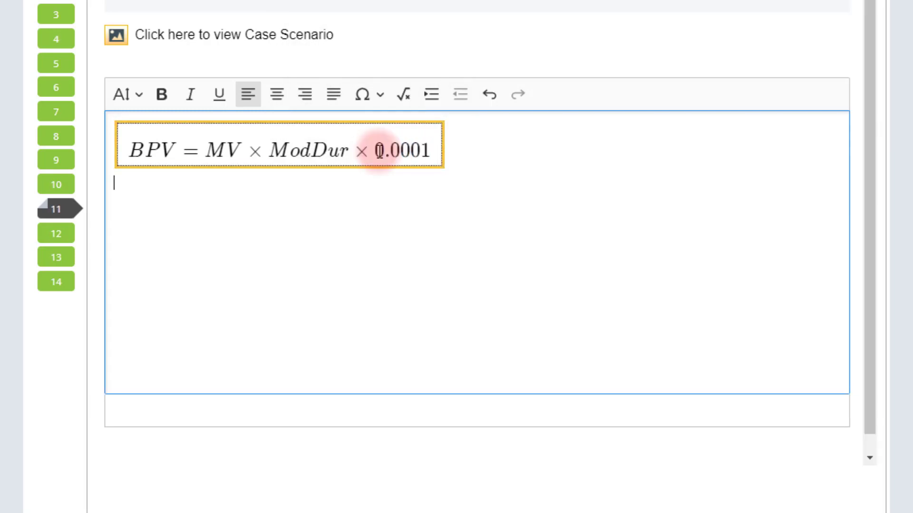
- Insert a second equation reading BPV with subscript A = 58,500,000 × 6.51 × 0.0001 = 38,083.50
click(404, 94)
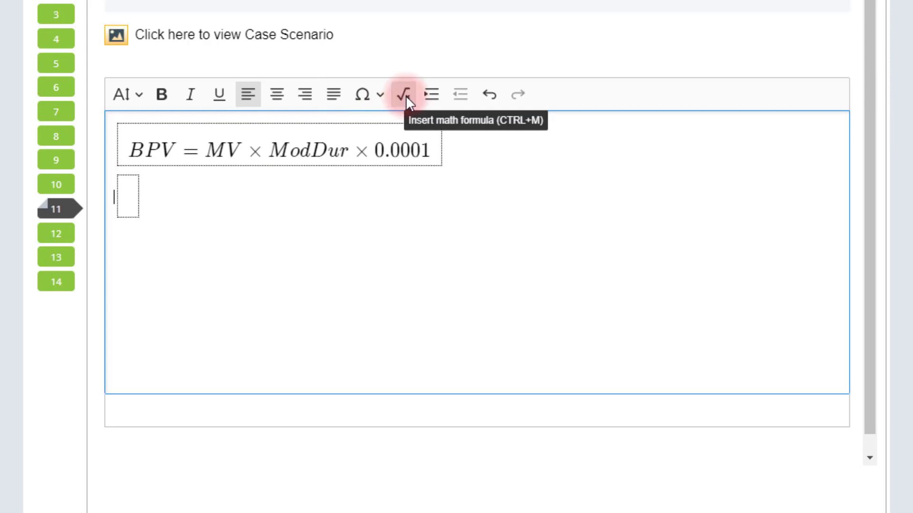
text(BPV_A)
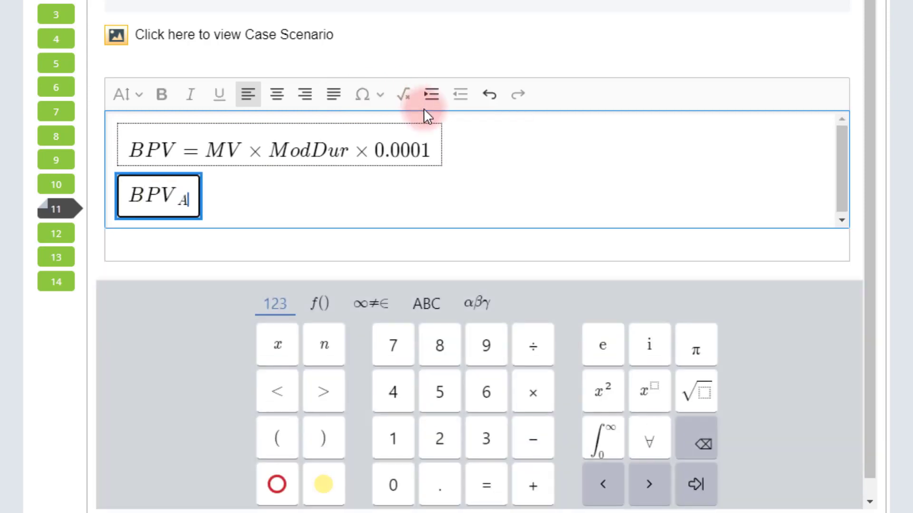
text(=)
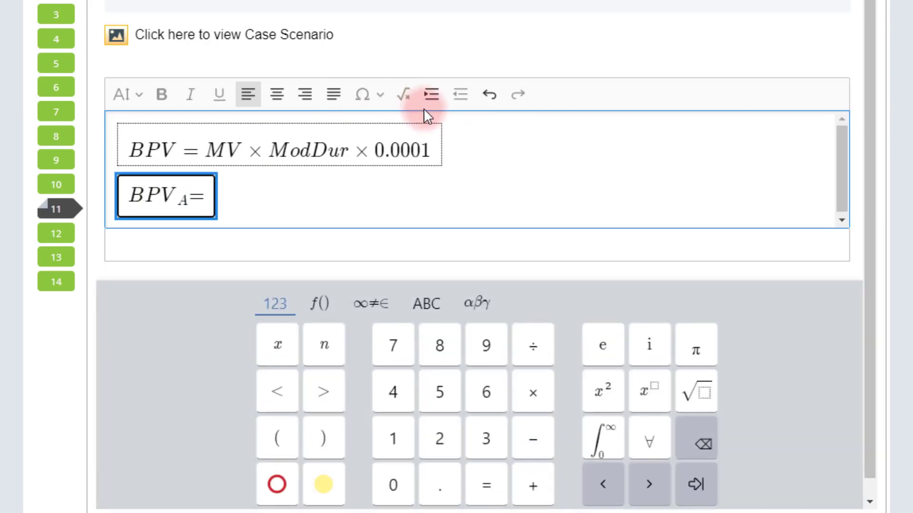
text(58)
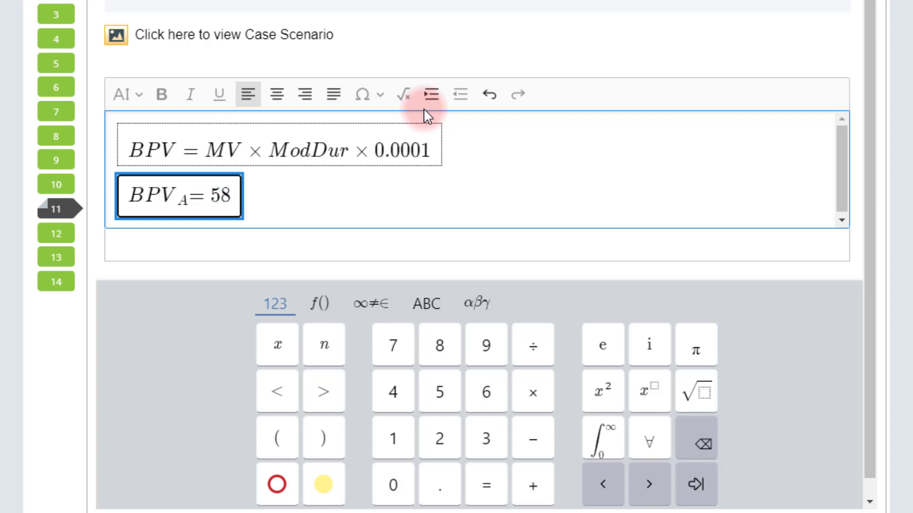
text(,500,000\t)
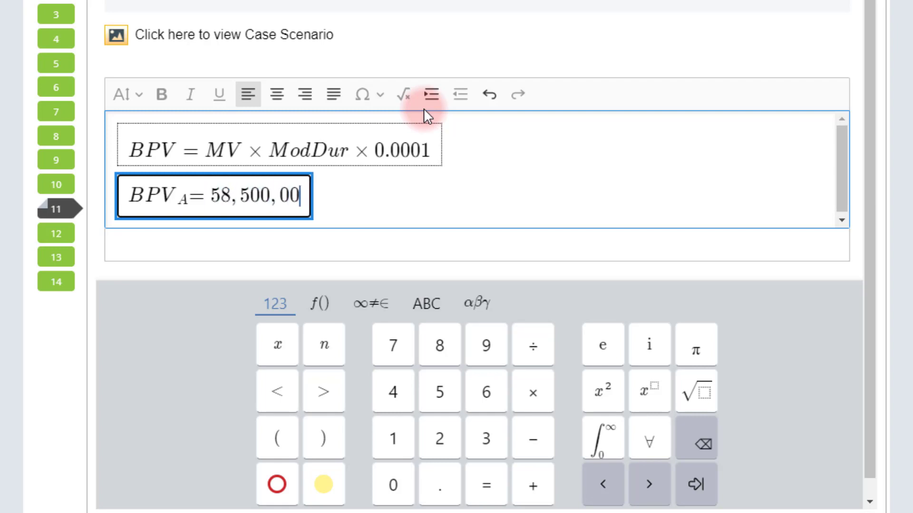
text(imes)
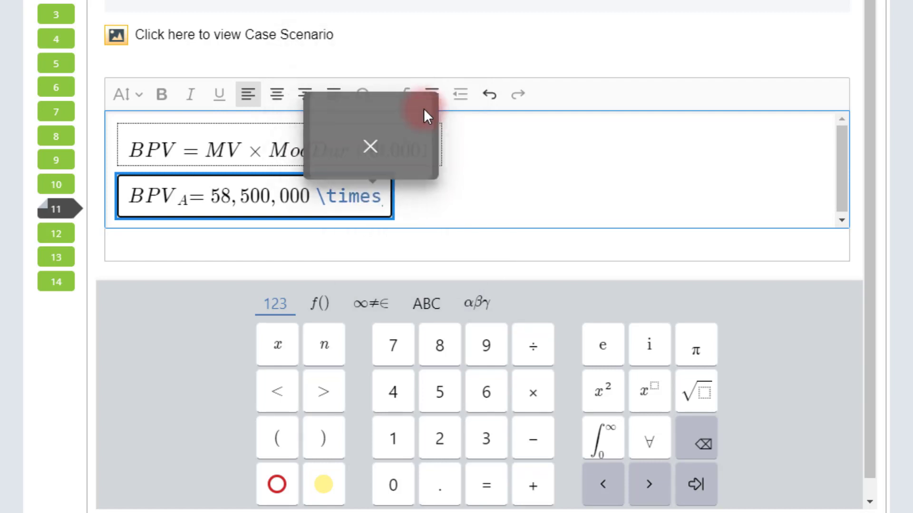
key(Return)
text(6.51\times)
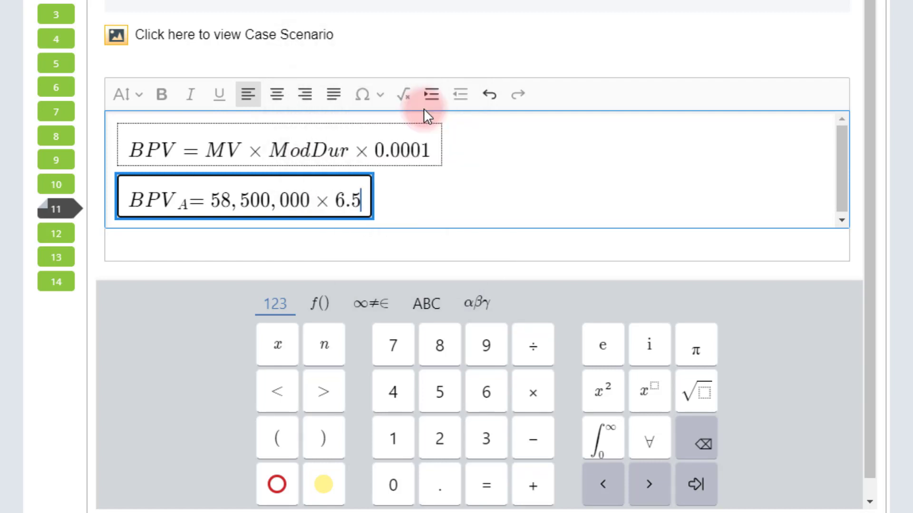
key(Return)
text(0.0001 = )
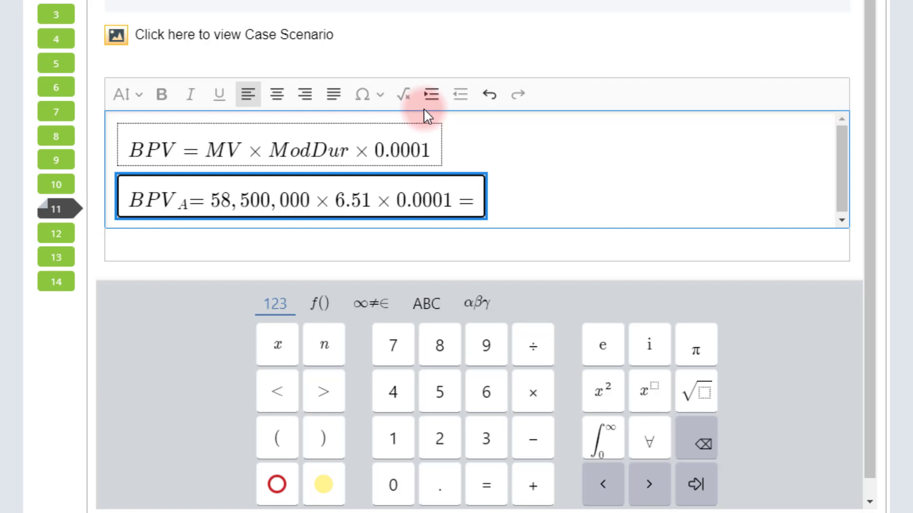
text(38,083)
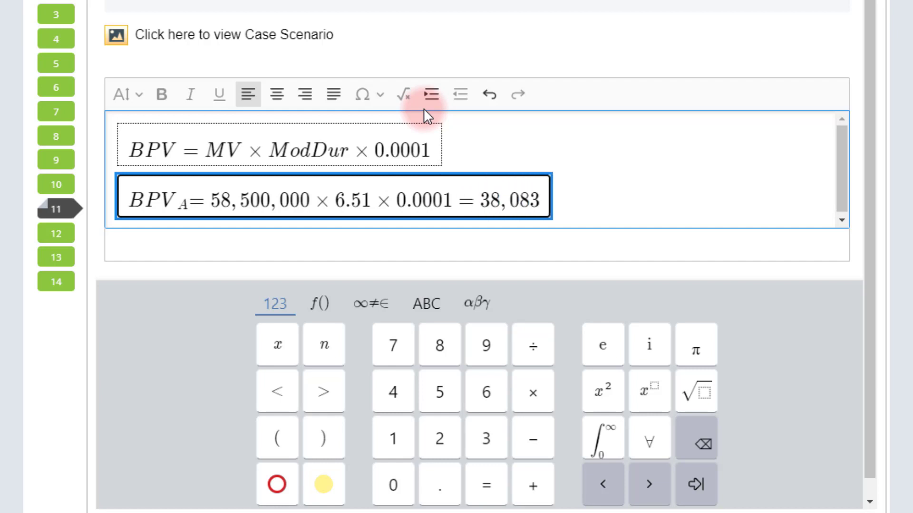
text(.50)
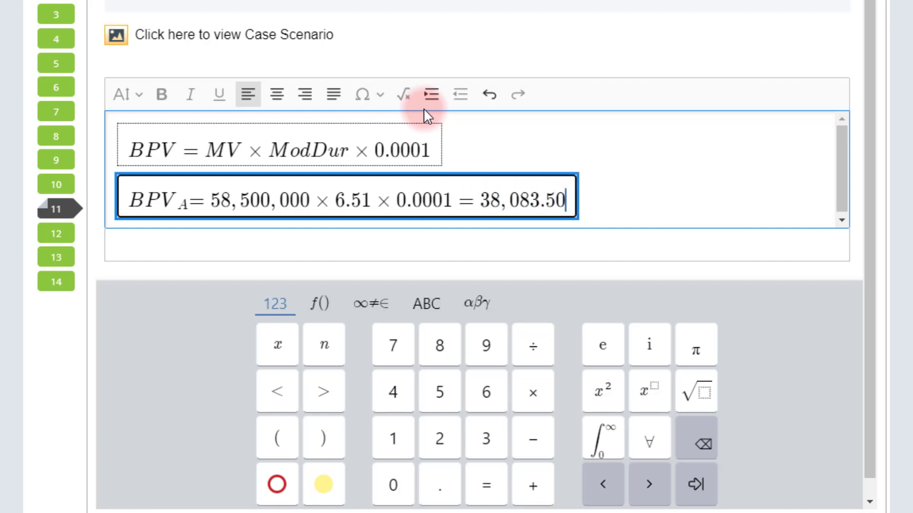
- Duplicate the asset BPV calculation as a new equation on the line below and give its BPV the subscript L
key(ctrl+a)
key(Right)
key(Right)
key(Return)
text(BPV = 58,500,000 × 6.51 × 0.0001 = 38,083.50)
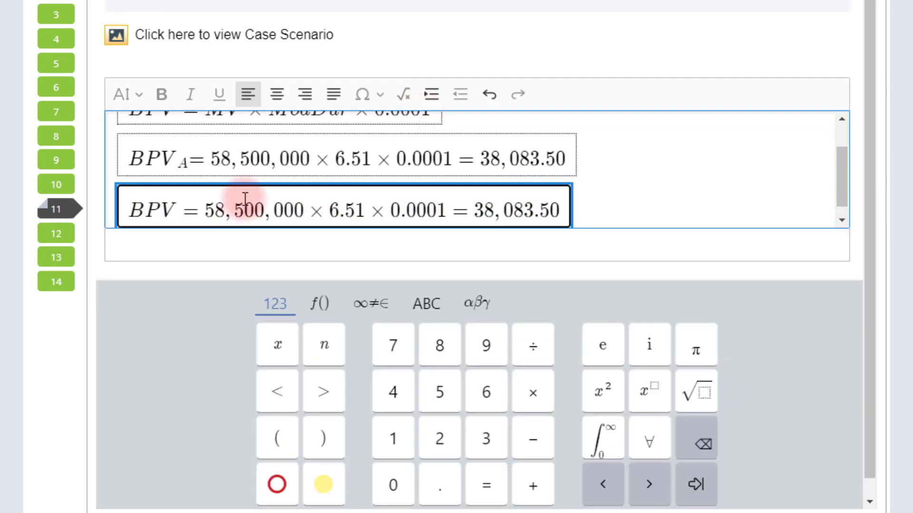
click(183, 210)
text(_L)
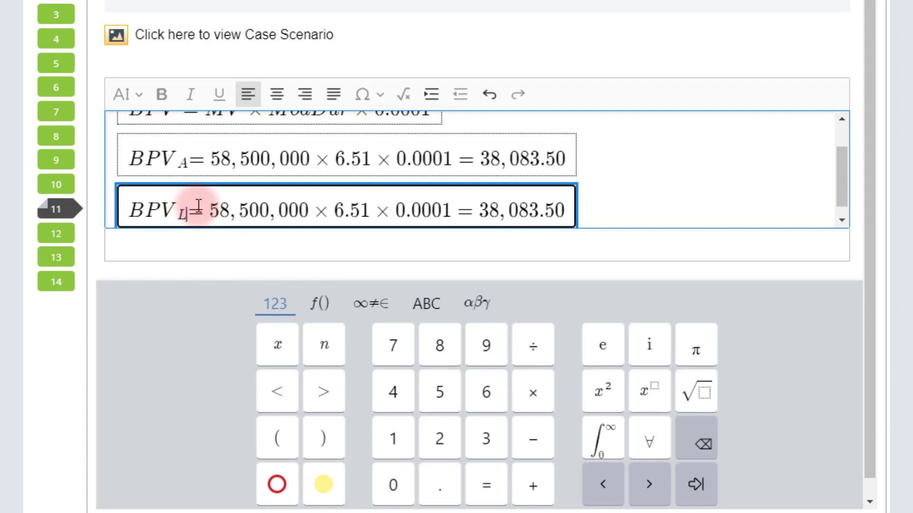
- Change the BPV subscript L equation to 61,200,000 × 5.821 × 0.0001 = 35,624.52 and leave the equation box
drag(211, 209, 245, 216)
text(61, 2)
drag(334, 209, 373, 210)
text(5.821)
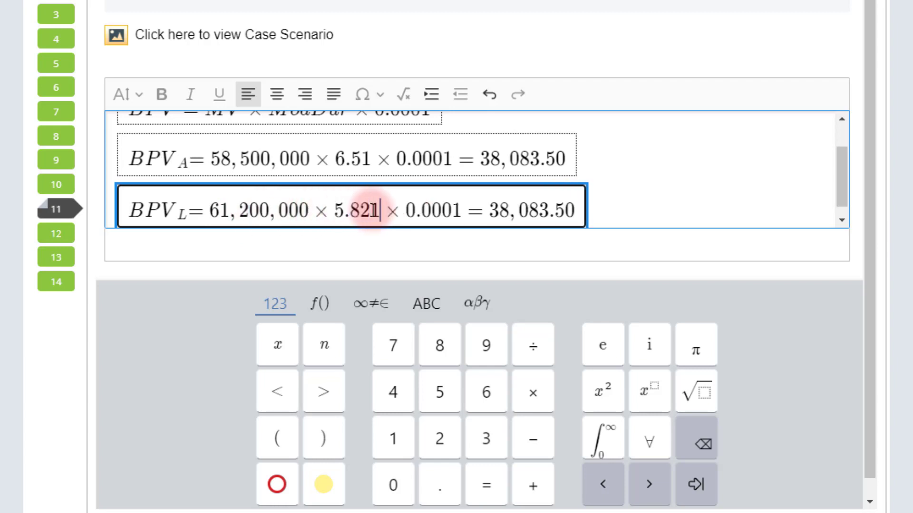
drag(486, 212, 577, 210)
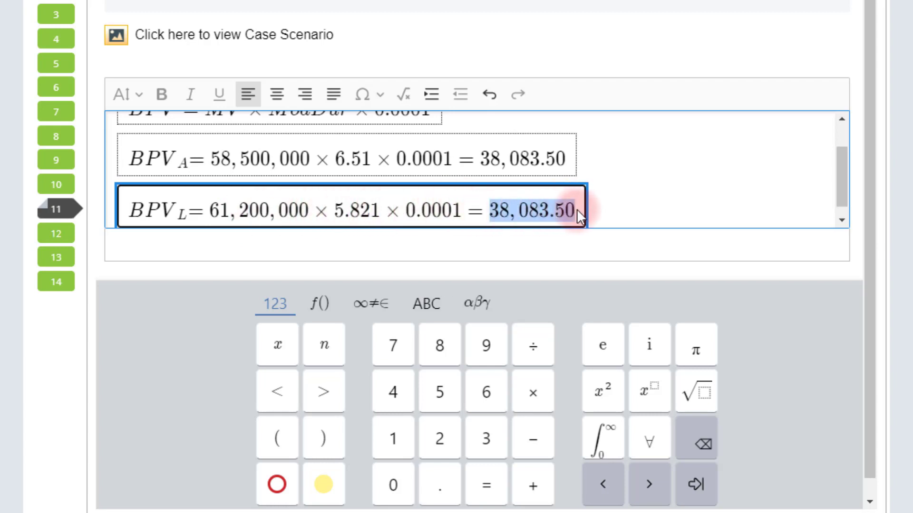
text(35,62)
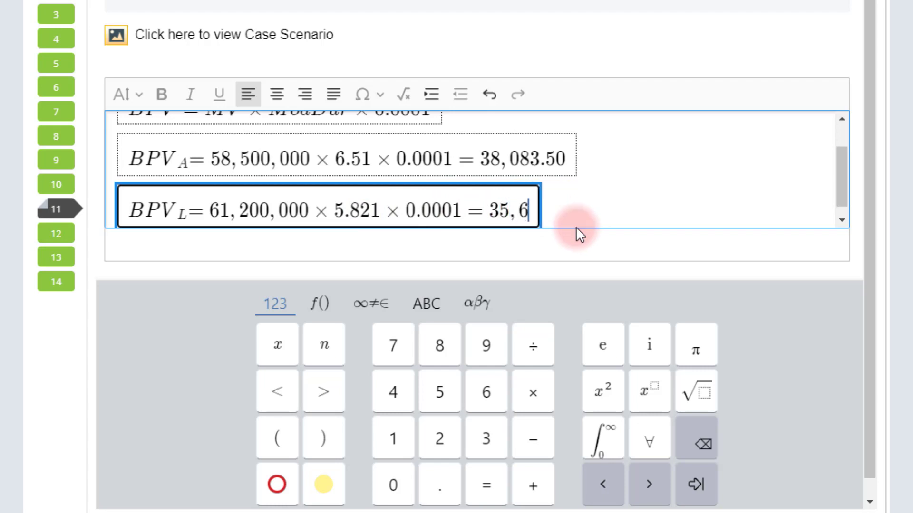
text(4.50)
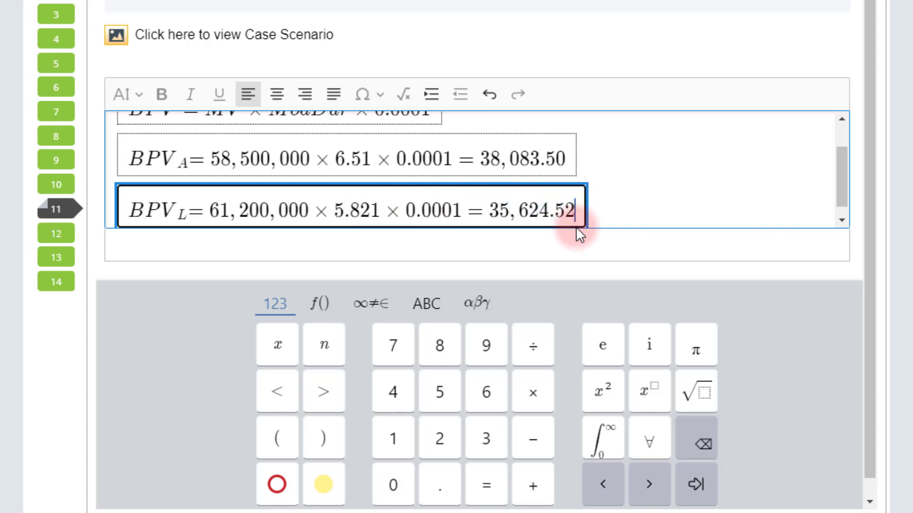
click(577, 228)
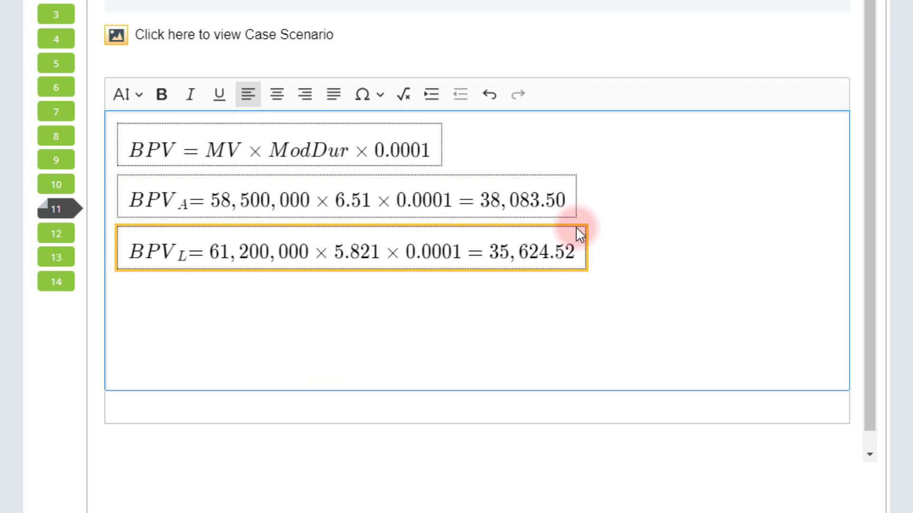
- Insert a new equation after a blank line, starting N with subscript f = a fraction whose numerator begins with BPV subscript L
click(407, 97)
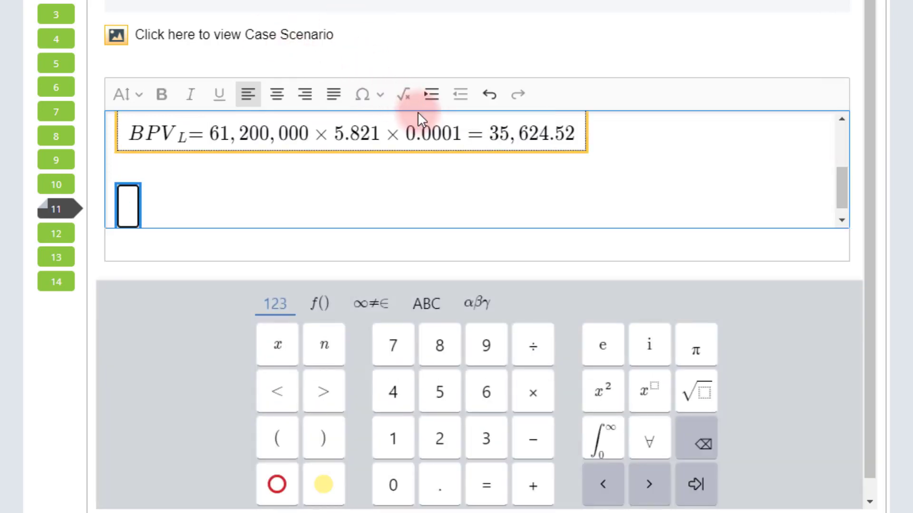
text(N_f)
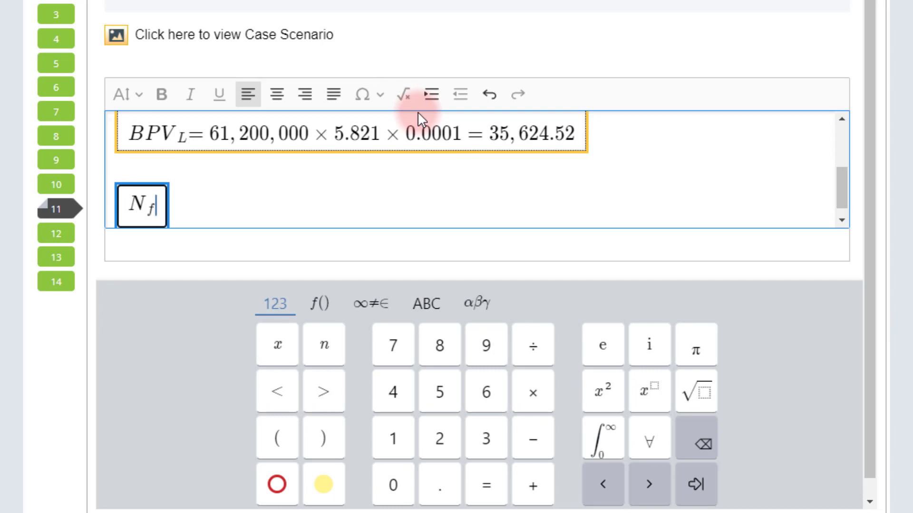
text(=)
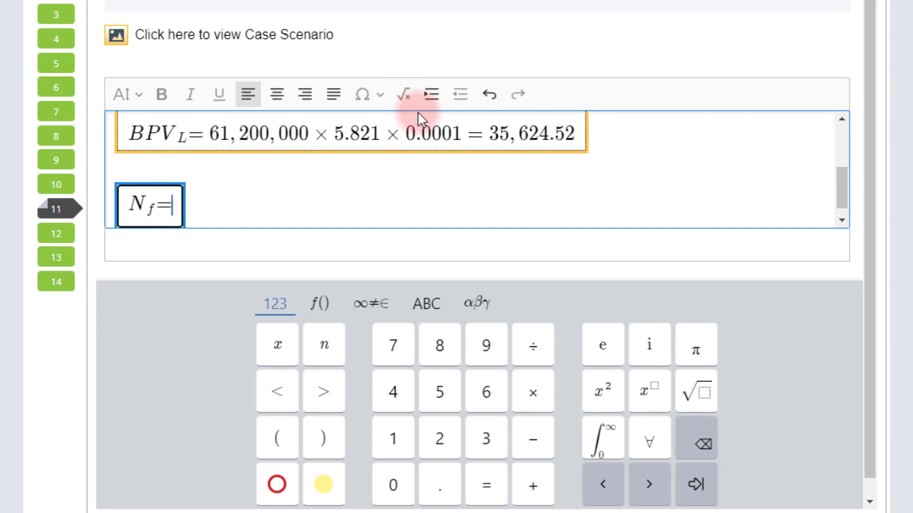
text(/)
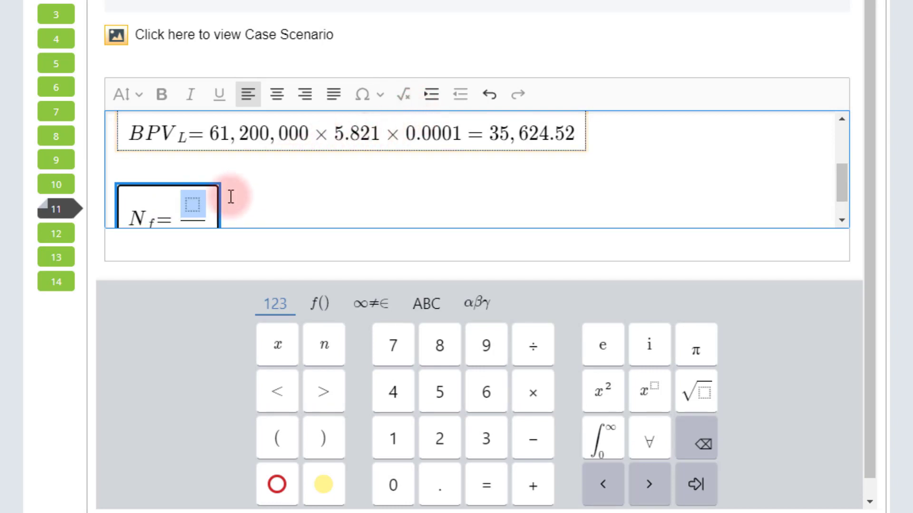
text(B)
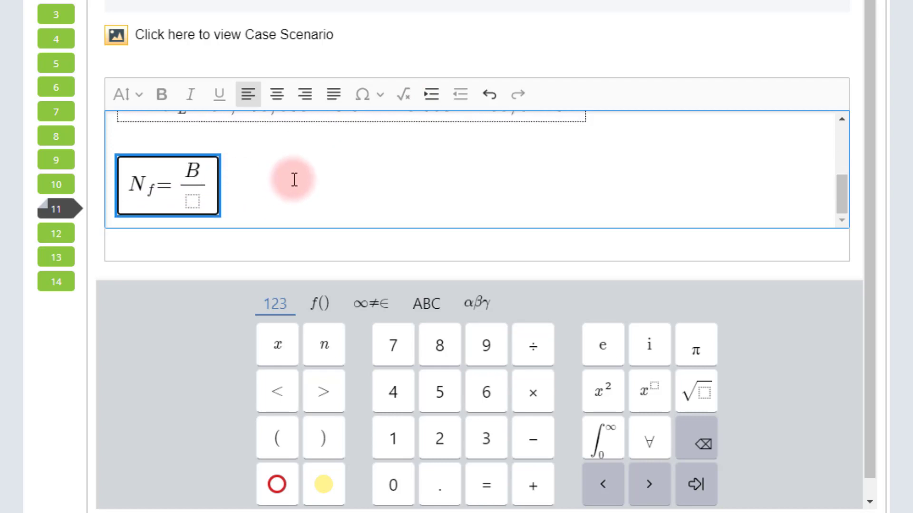
text(PV_L)
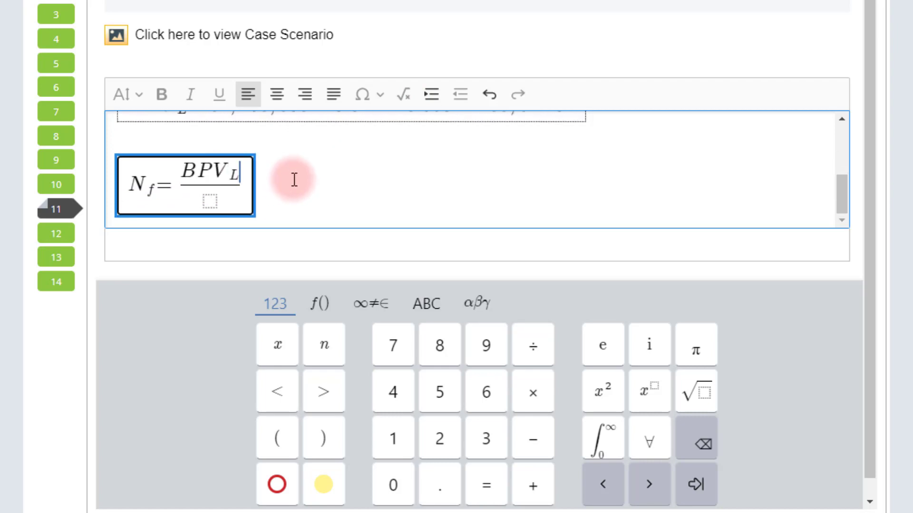
- Complete the numerator of the N subscript f fraction as BPV subscript L − BPV subscript A
text(-NP)
key(BackSpace)
key(BackSpace)
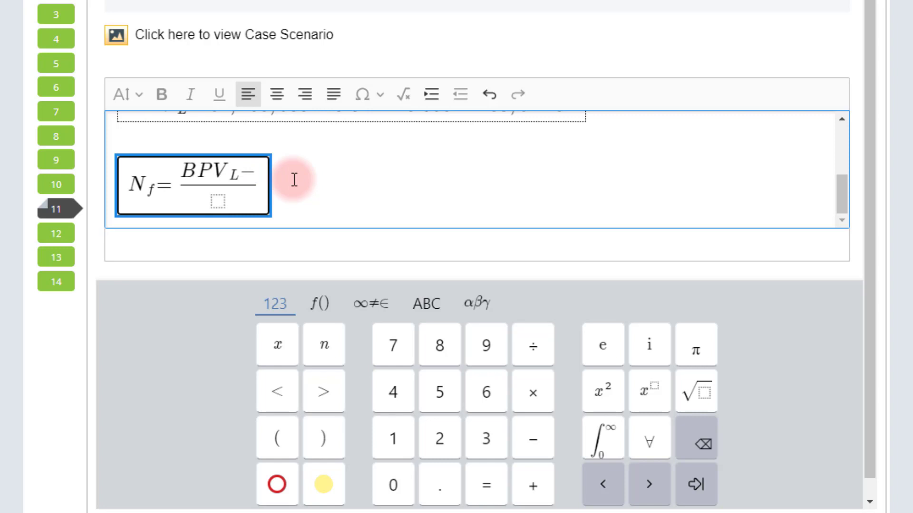
text(P)
key(BackSpace)
text(BPV)
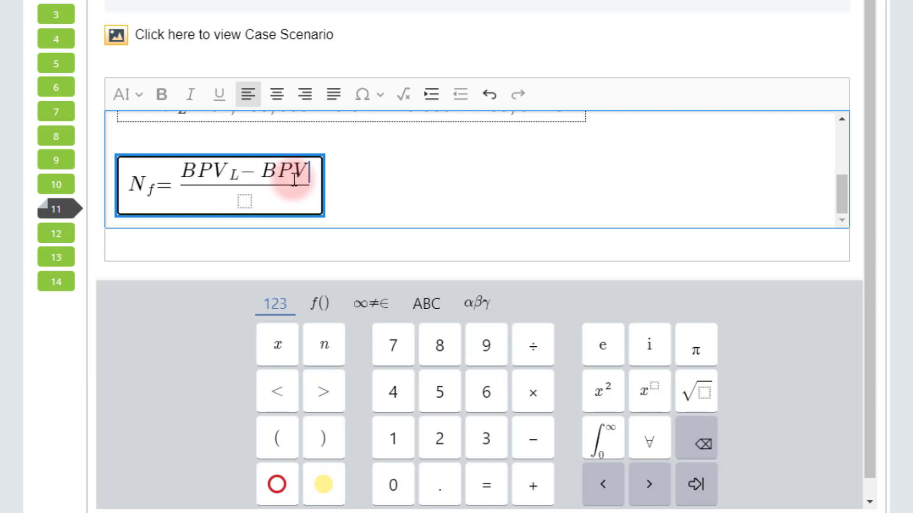
text(_A)
key(Tab)
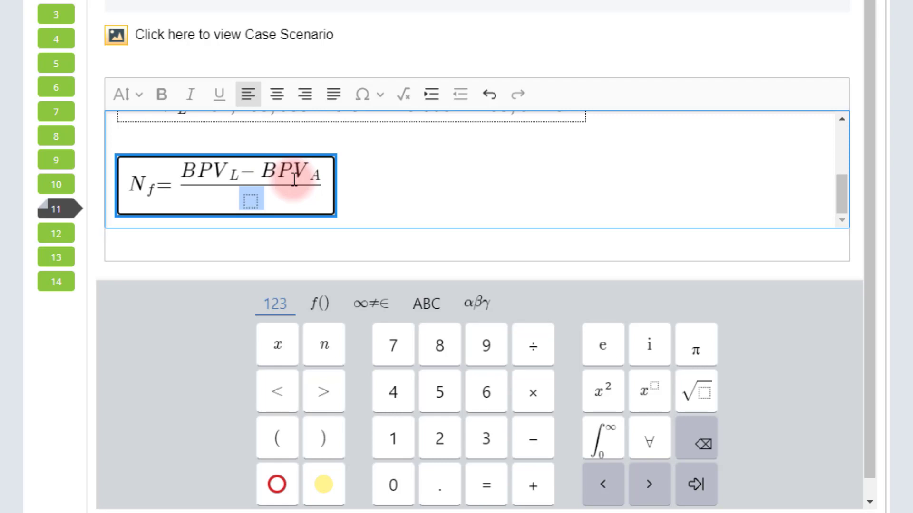
- Set the fraction's denominator to BPV with subscript CTD and multiply the fraction by CF
text(BPV_CTD)
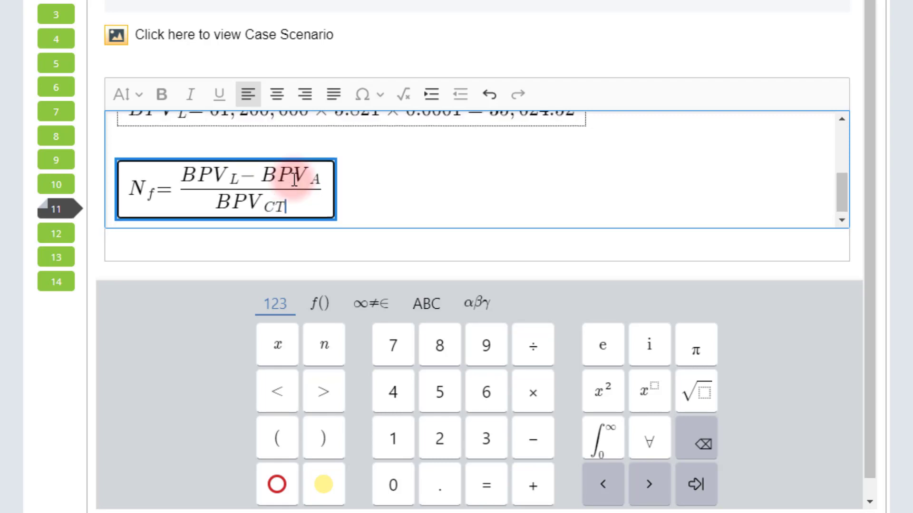
text(	imes)
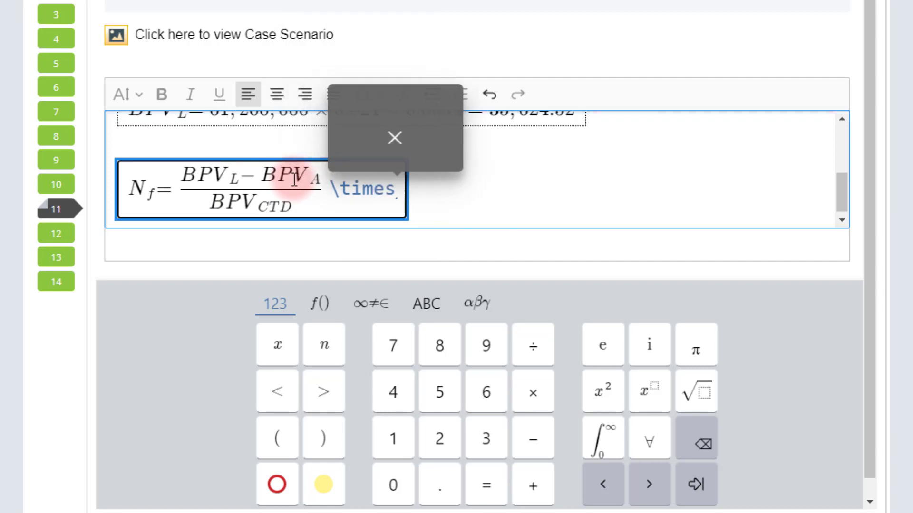
key(Return)
text(CF )
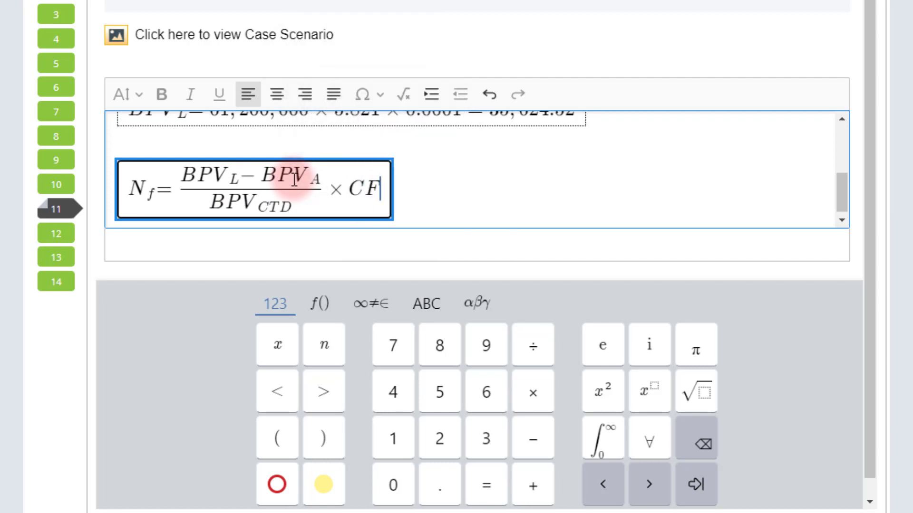
- Extend the equation with an equals sign and a copy of the formula without subscripts: (BPV − BPV) / BPV × CF
text(=)
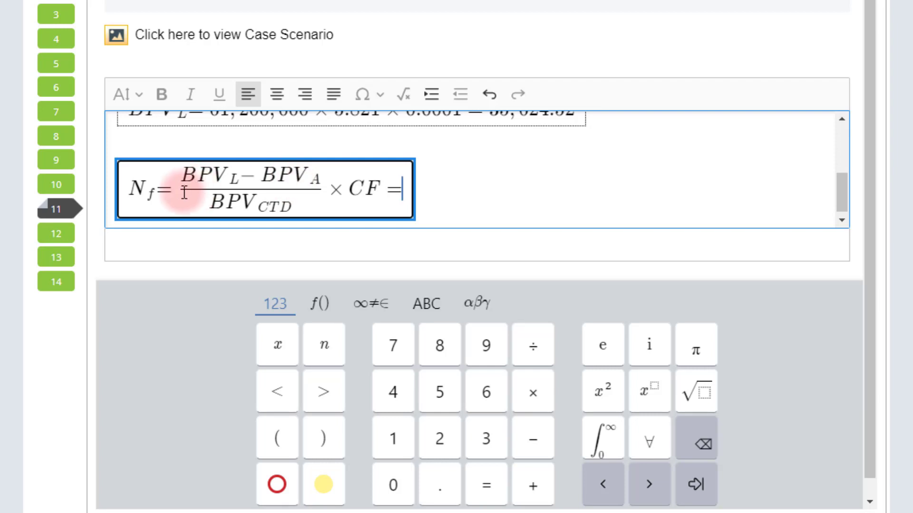
drag(126, 193, 377, 190)
click(400, 192)
text(BPV - BPV / BPV × CF)
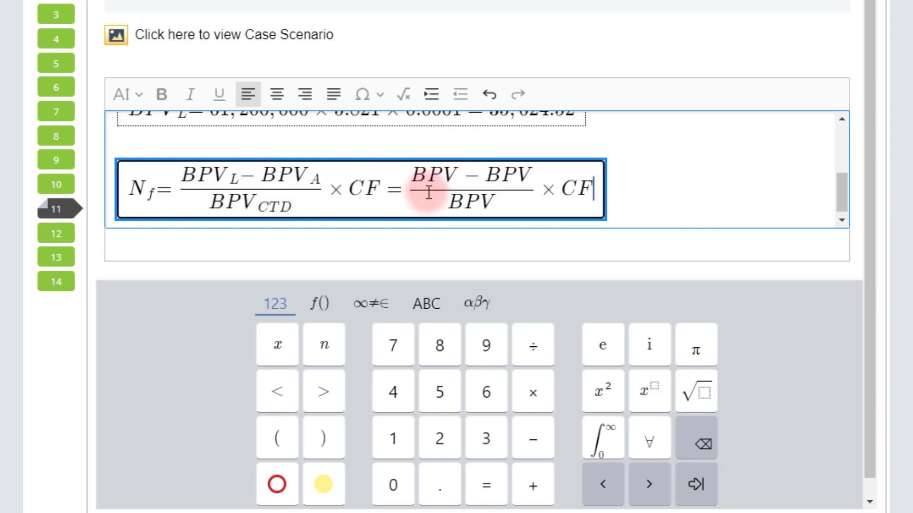
- Replace the first BPV in the second numerator with 35,624.52, copied from the BPV subscript L equation
double_click(422, 175)
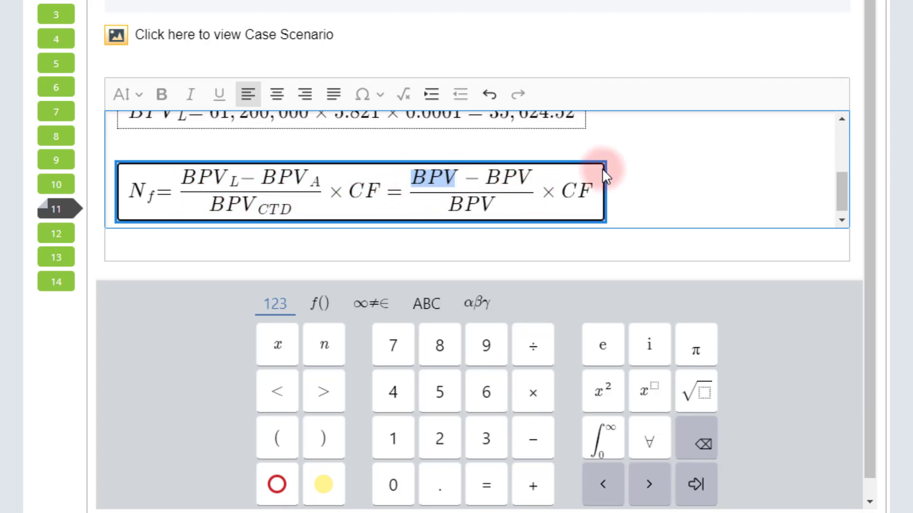
scroll(594, 172, up, 2)
click(485, 180)
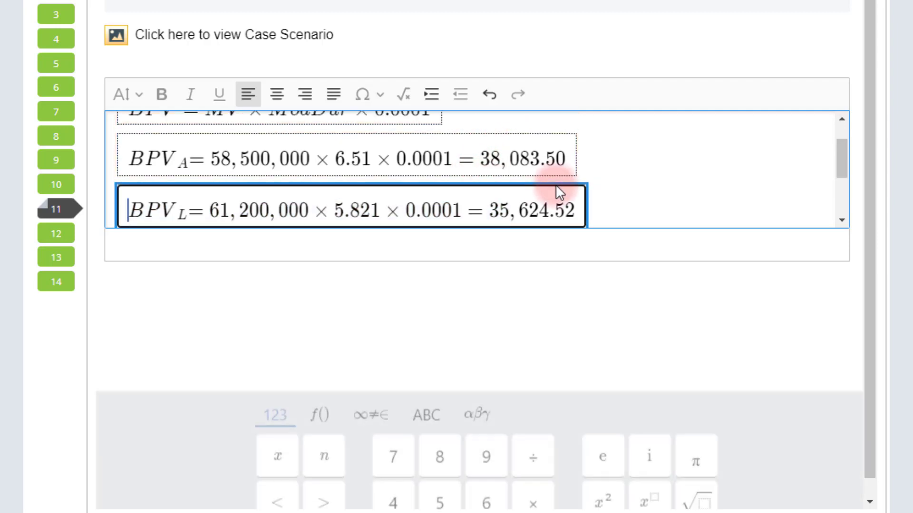
click(489, 212)
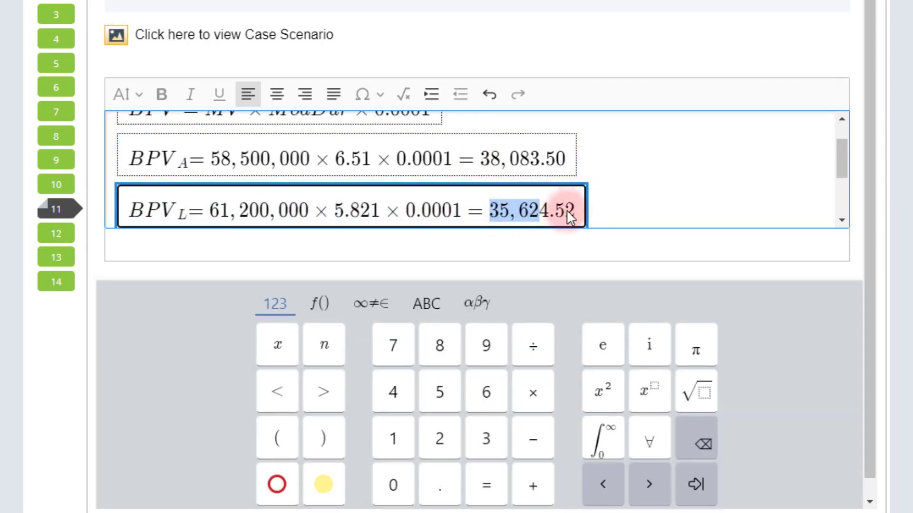
drag(567, 210, 574, 210)
key(ctrl+c)
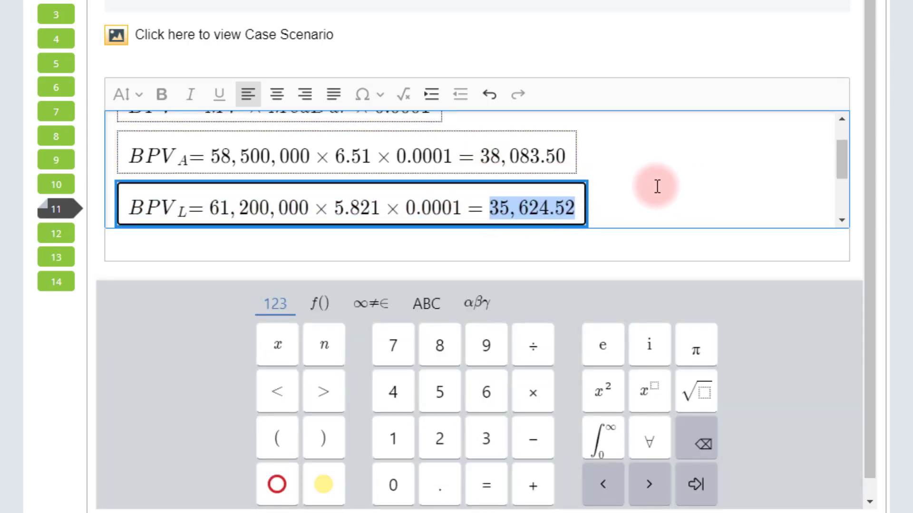
scroll(479, 194, down, 2)
click(459, 190)
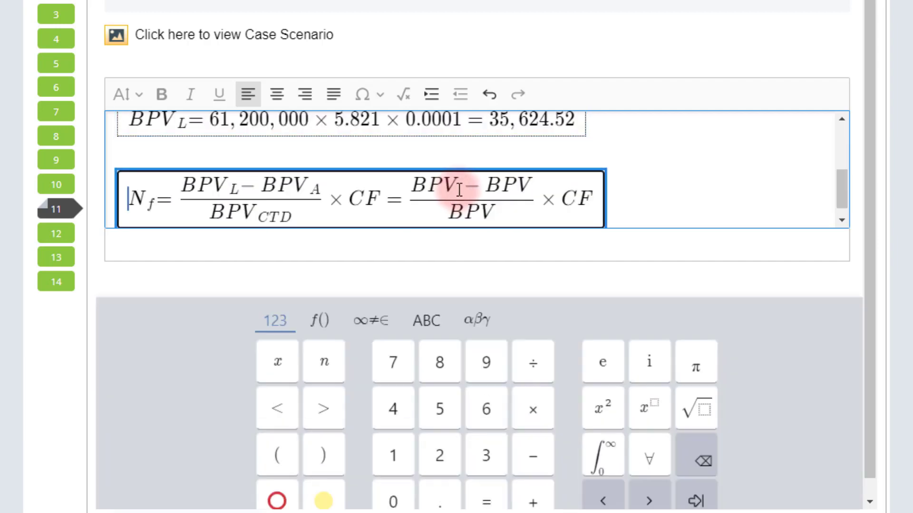
drag(459, 190, 434, 185)
key(ctrl+v)
- Replace the remaining BPV in the second numerator with the BPV subscript A result, 38,083.50
scroll(531, 178, up, 2)
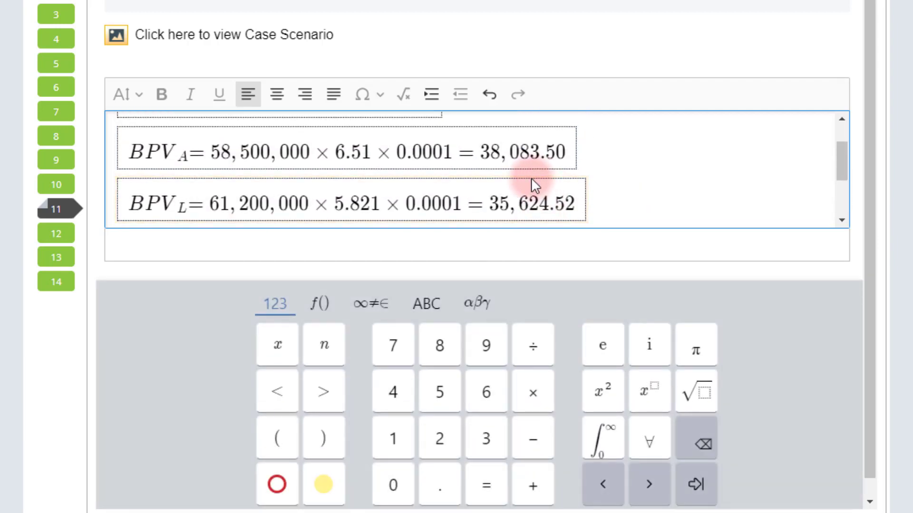
click(485, 156)
drag(488, 184, 545, 185)
scroll(534, 179, down, 2)
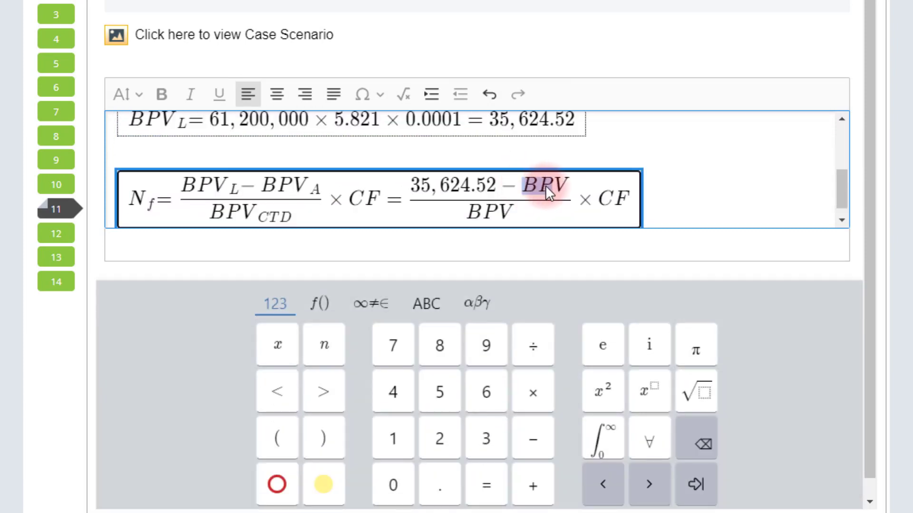
text(38,083.50)
scroll(536, 152, up, 2)
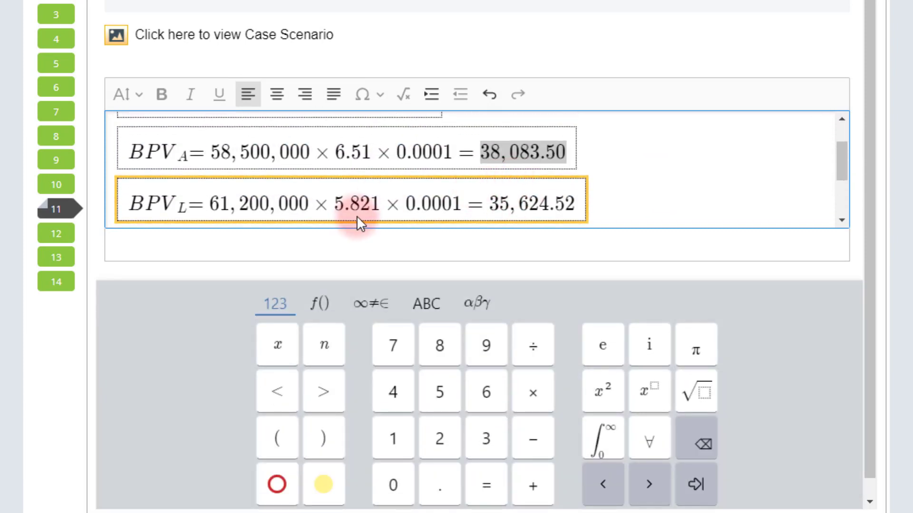
- Replace the second fraction's denominator with 76.14 and its CF multiplier with 0.9567, and leave the equation box
scroll(656, 171, down, 2)
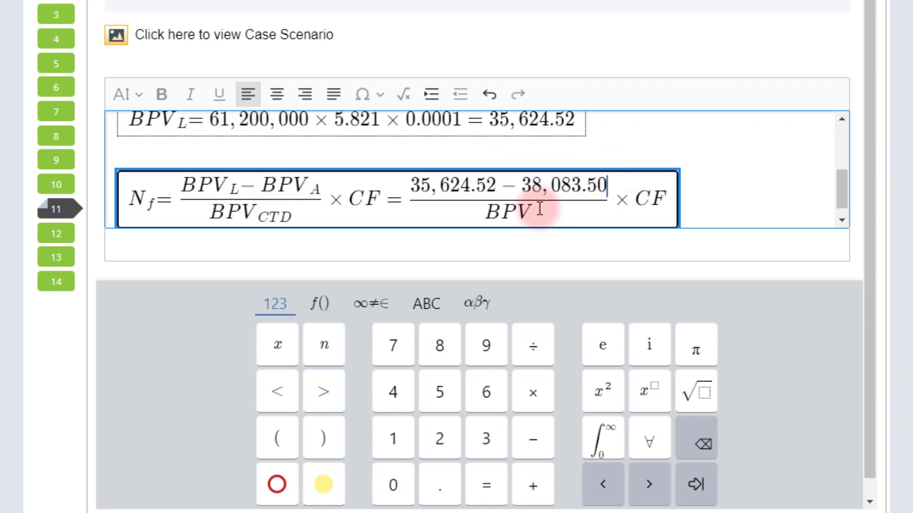
drag(540, 209, 484, 210)
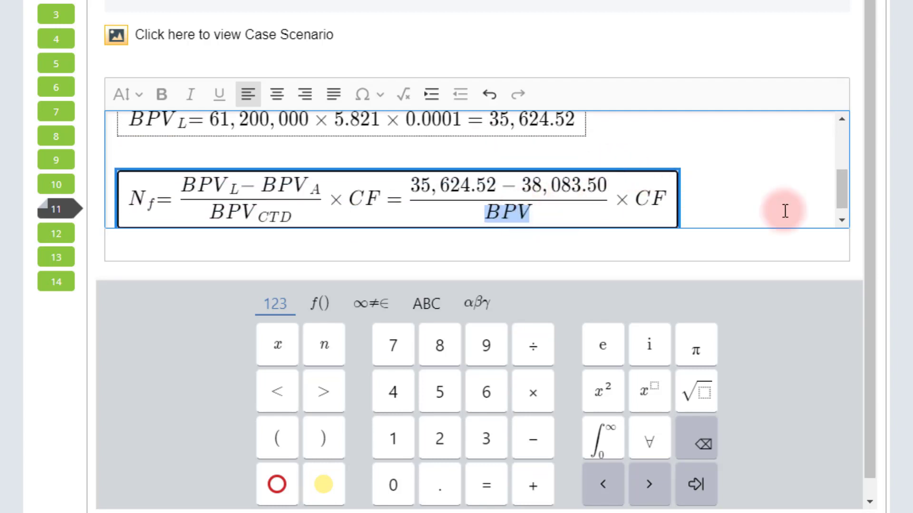
text(76.14)
key(Right)
key(Right)
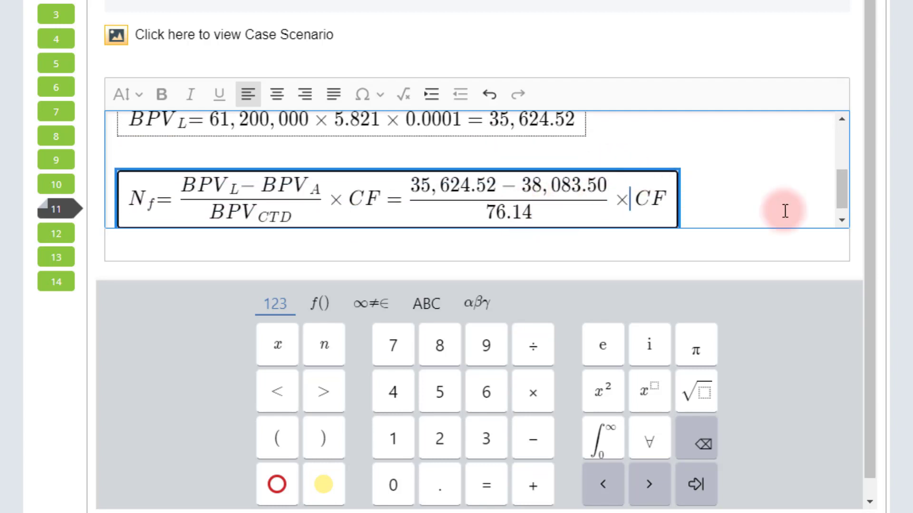
key(shift+End)
text(0.9567)
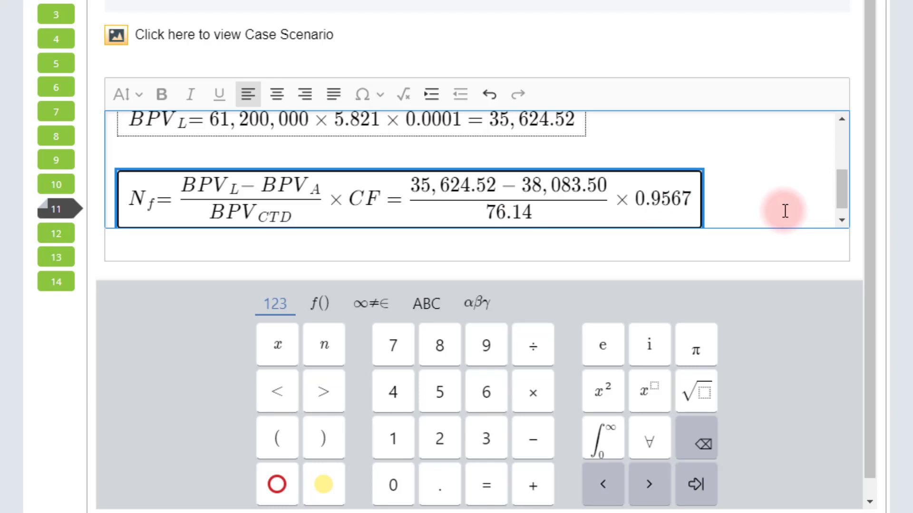
click(785, 210)
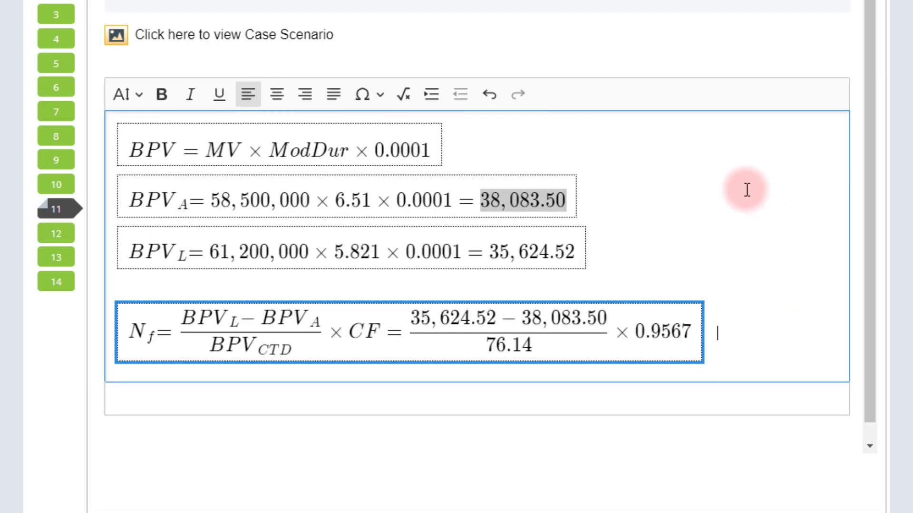
click(721, 336)
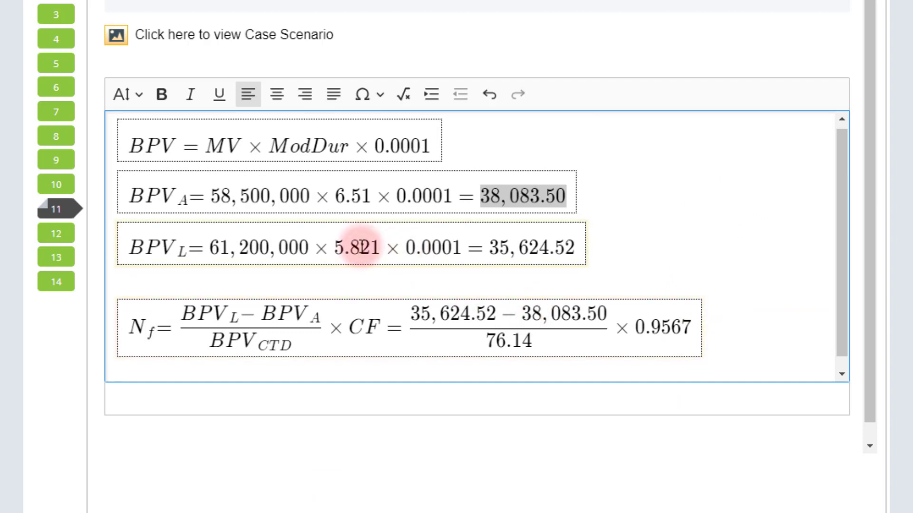
- Copy the N subscript f = part into a new equation on the line below, restoring the subscript f
click(147, 328)
drag(173, 204, 158, 208)
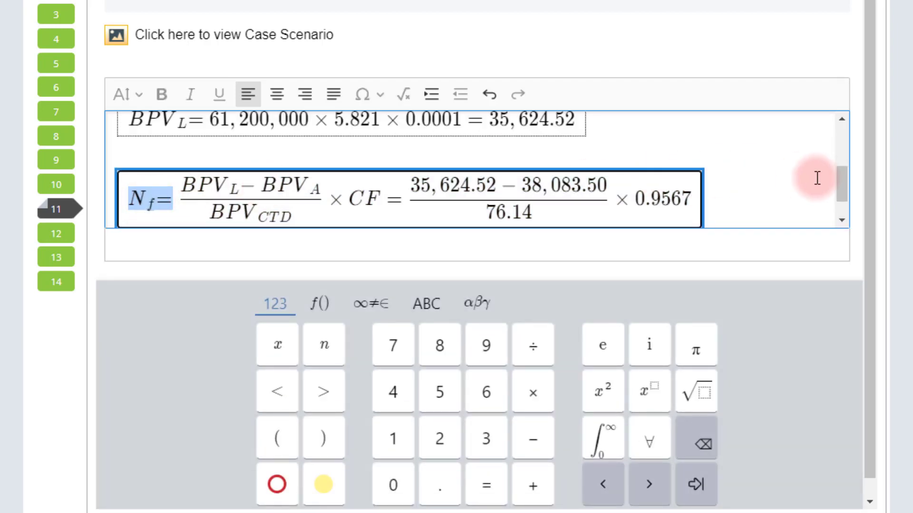
scroll(816, 178, down, 1)
click(342, 231)
click(151, 382)
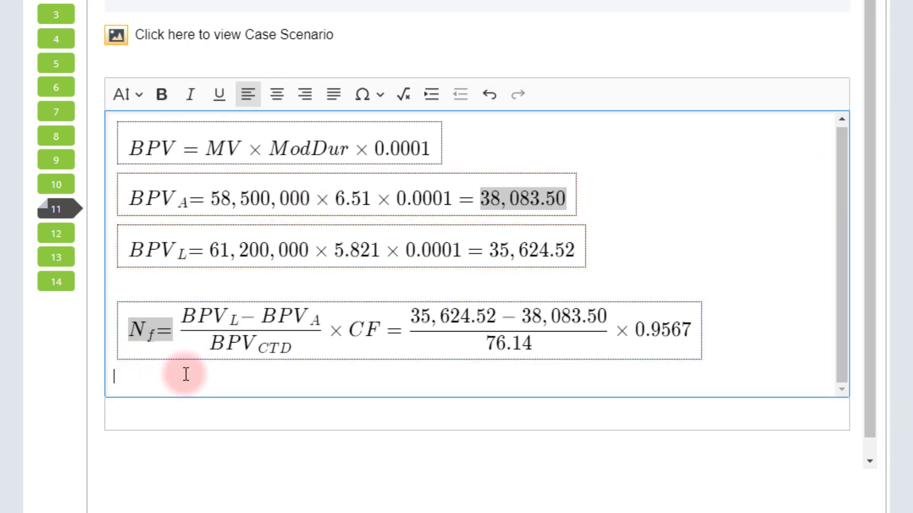
text(N=)
click(146, 208)
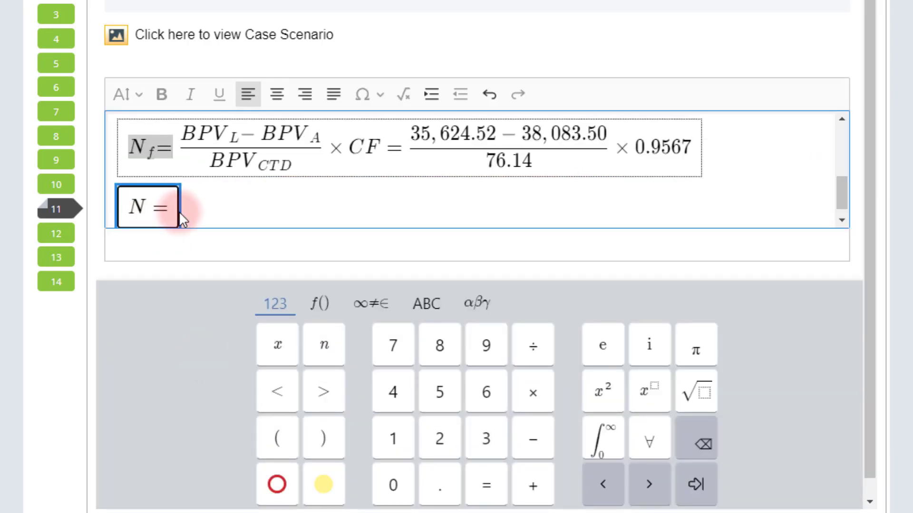
text(_f)
key(Right)
key(Right)
- Complete the new N subscript f equation with −30.897 ≈ −31 and display the math keyboard's symbol set
text(-)
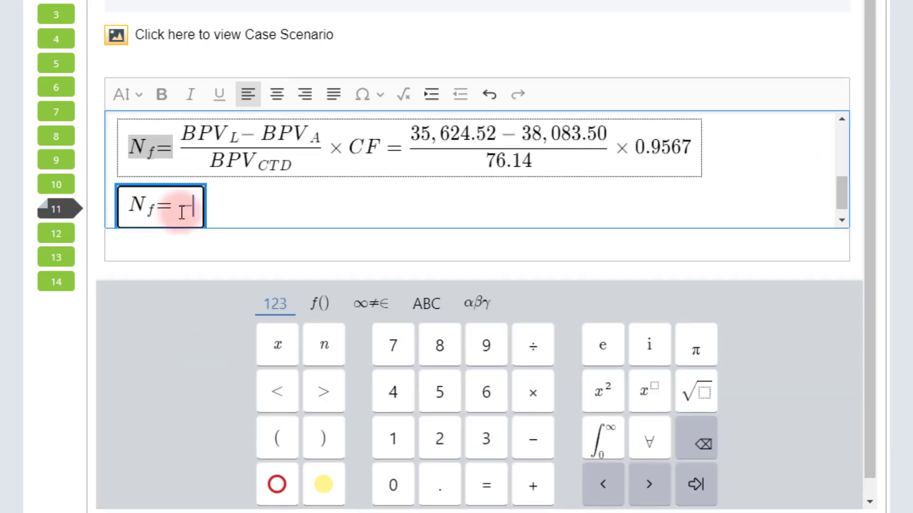
text(30.897 )
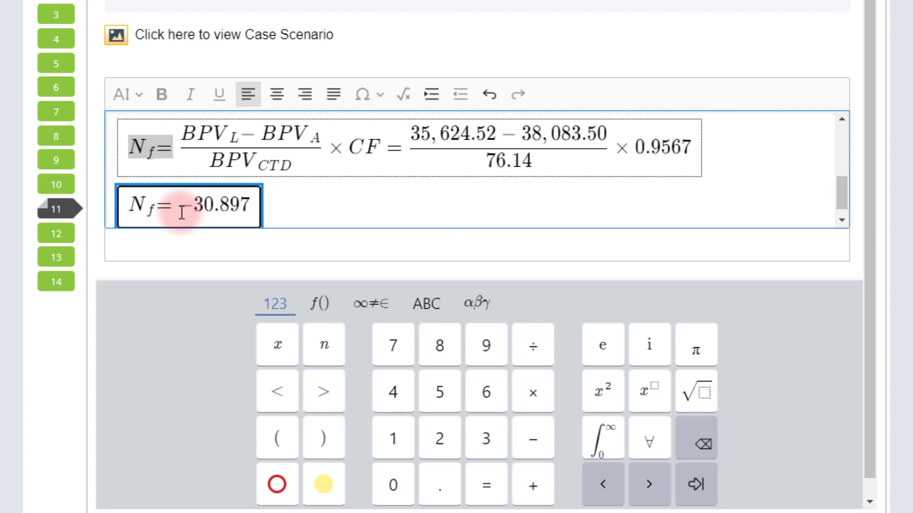
text(\approx)
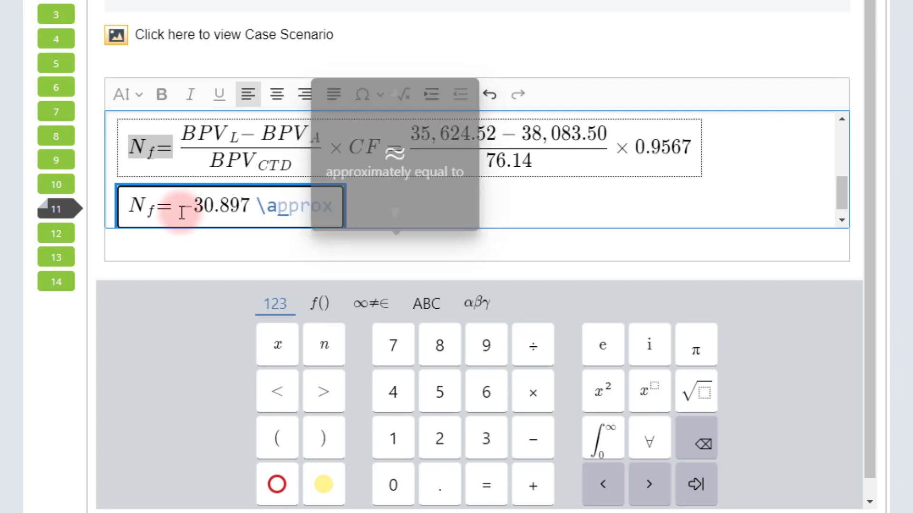
key(Return)
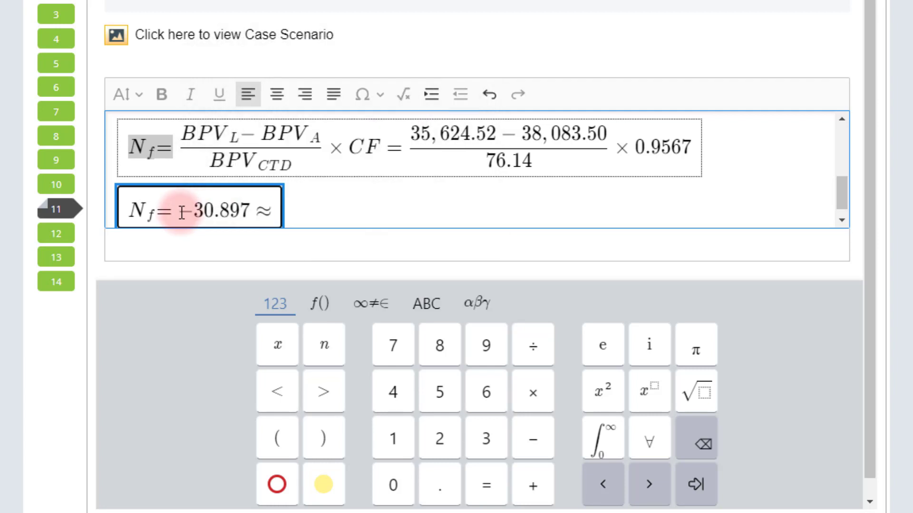
text(-31)
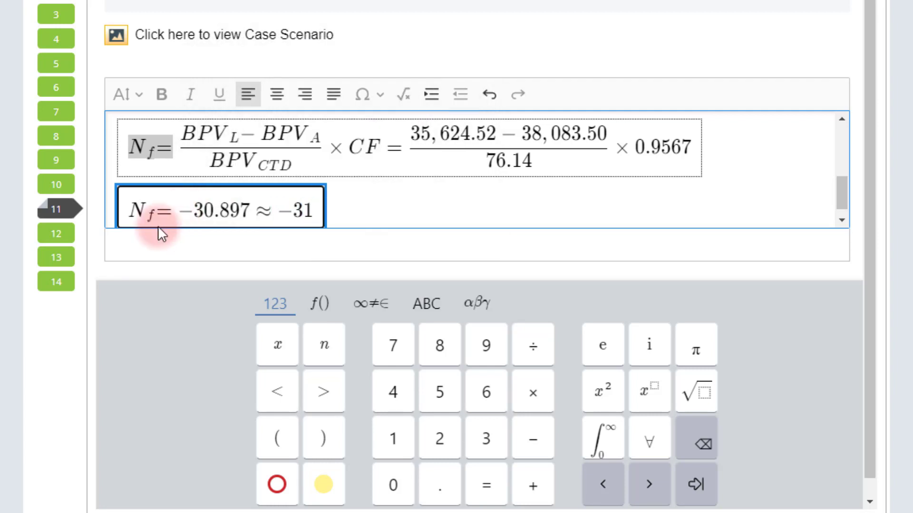
click(338, 309)
click(382, 306)
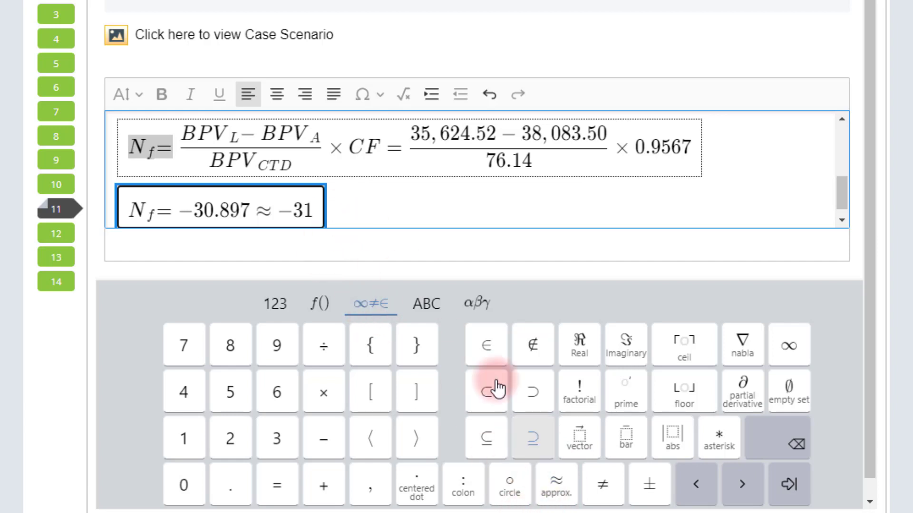
- Add the plain-text line "Short 31 futures contract" below the last equation and select it
click(354, 199)
key(Return)
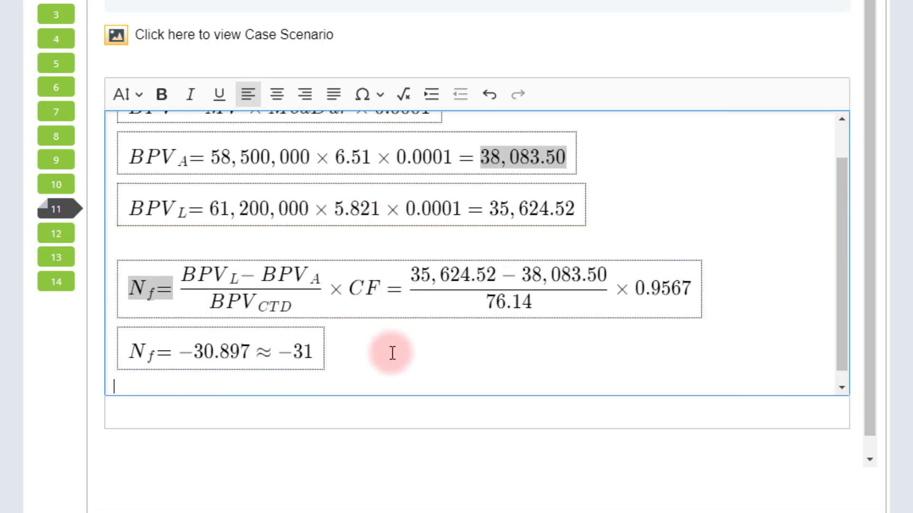
text(Short 31 fut)
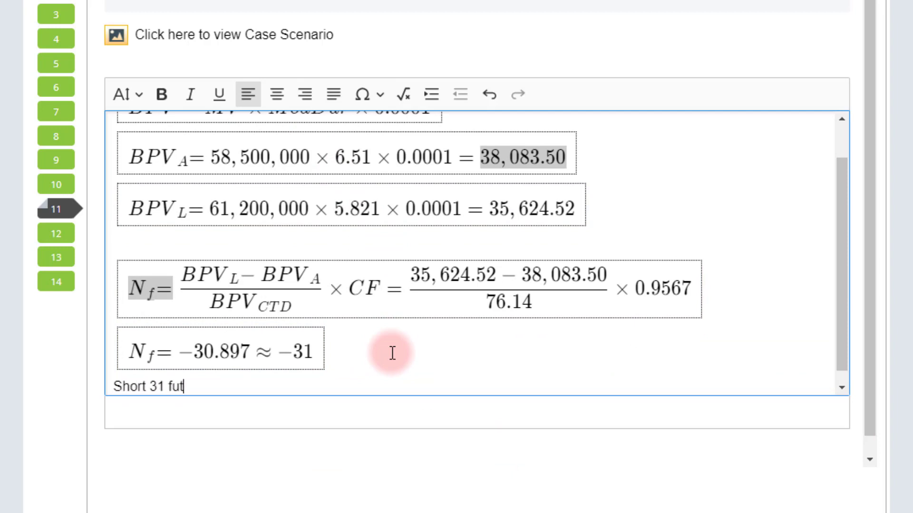
text(ures contract)
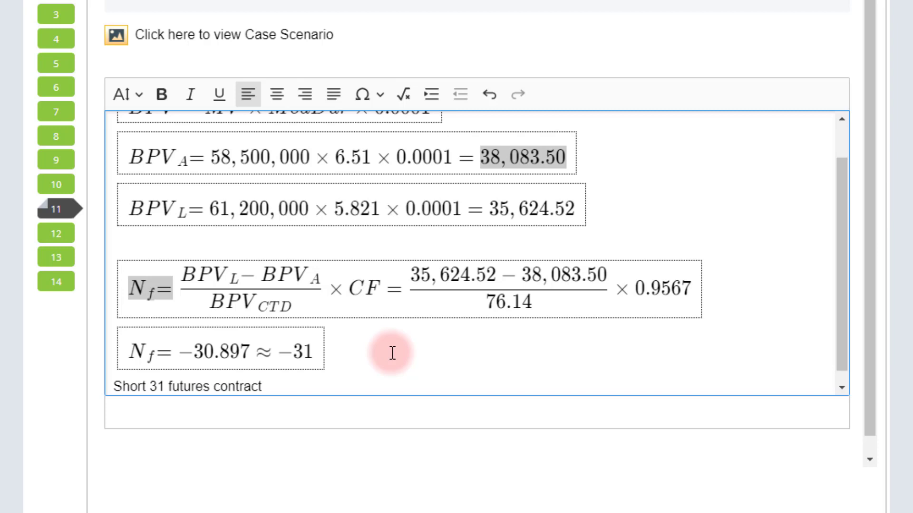
key(shift+Home)
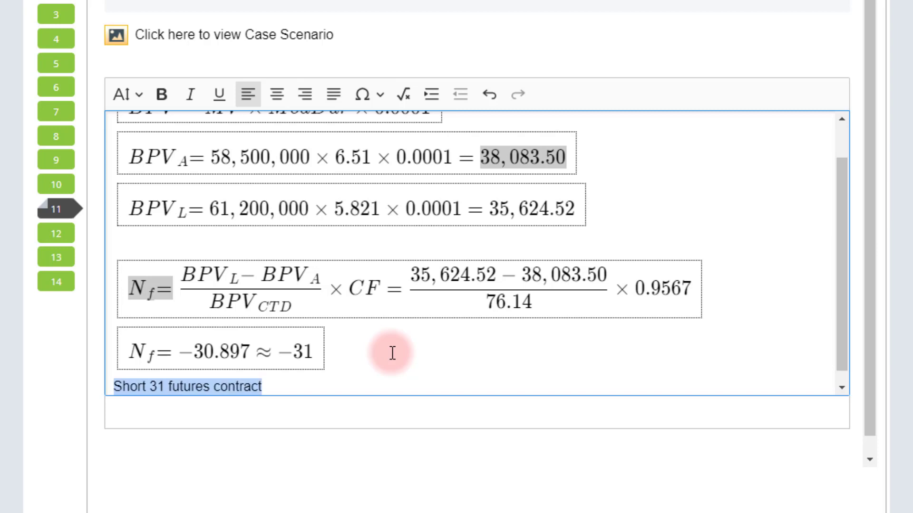
- Make the "Short 31 futures contract" line bold and leave a blank line beneath it
key(ctrl+b)
key(End)
key(Return)
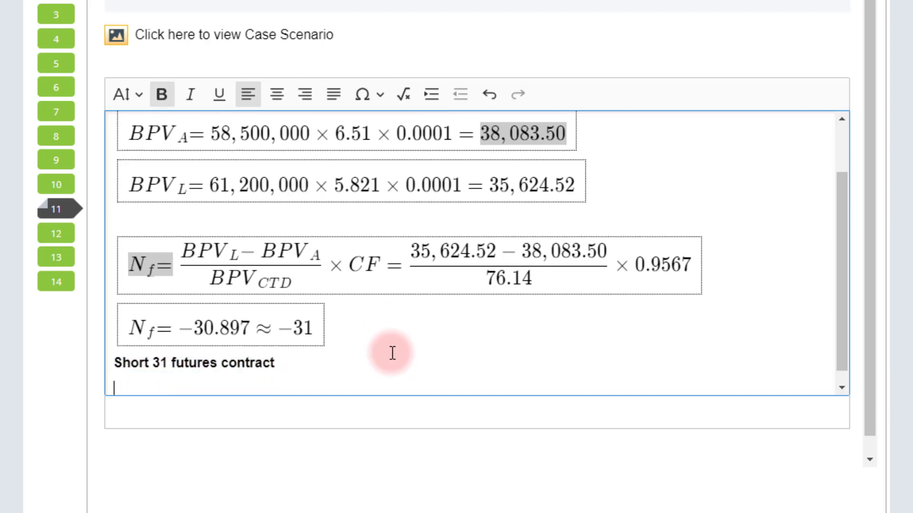
key(Return)
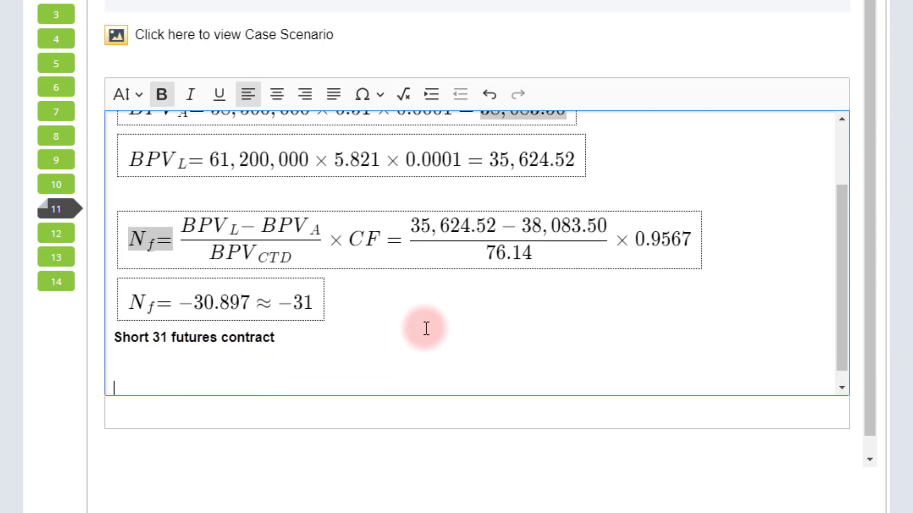
- Write the bold plain-text line "BPV(A) = 58,500,000(6.51)(0.0001) = 38,083.50" below the blank line
text(BPV(A) = )
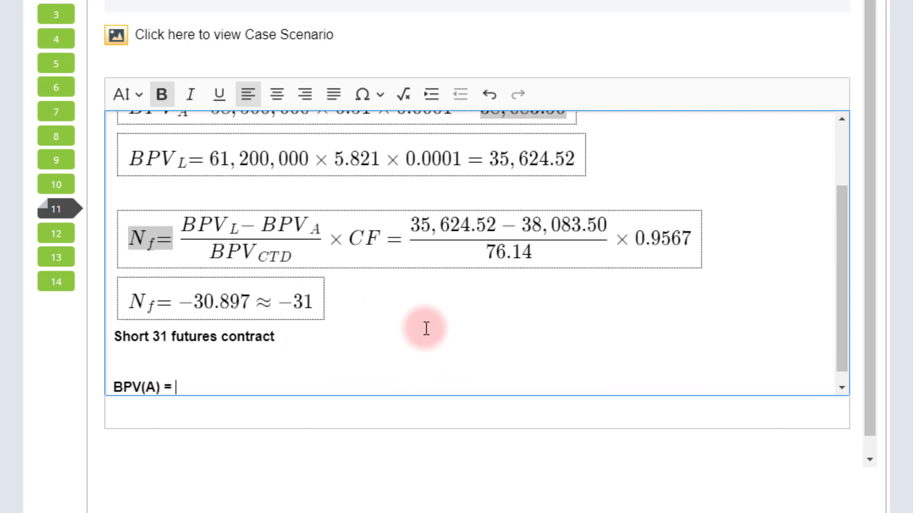
text(58,500,000)
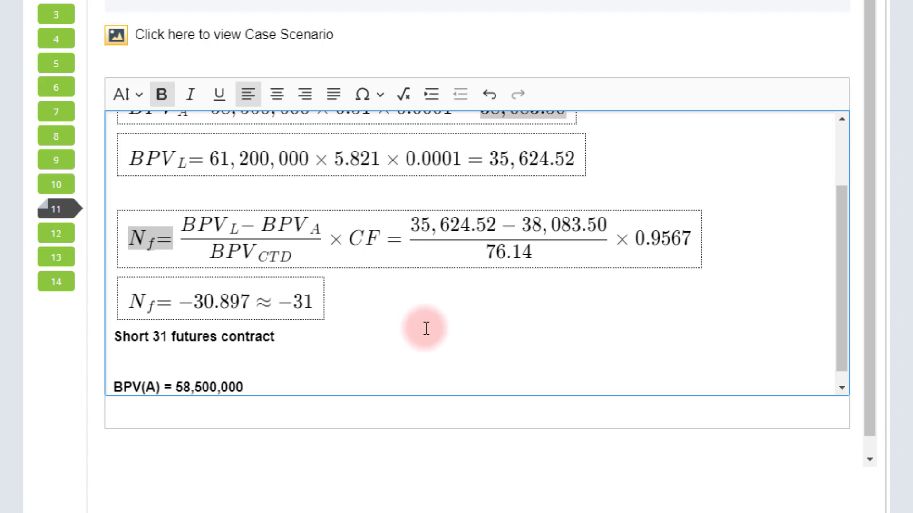
text((6.51)(0.0001)
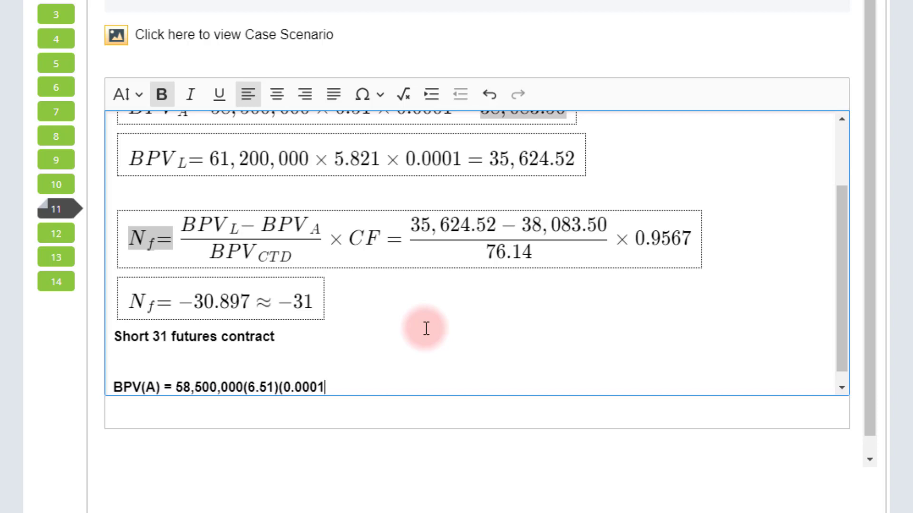
text() = 38,083.50)
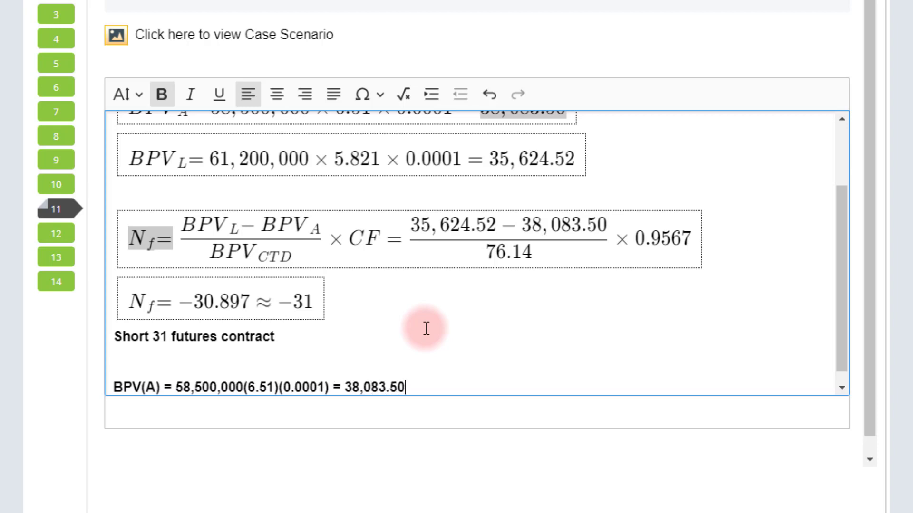
- Add the bold plain-text line "BPV(L) = 61,200,000(5.821)(0.0001) = 35,624.52" directly under the BPV(A) line
key(Return)
text(BPV(L)
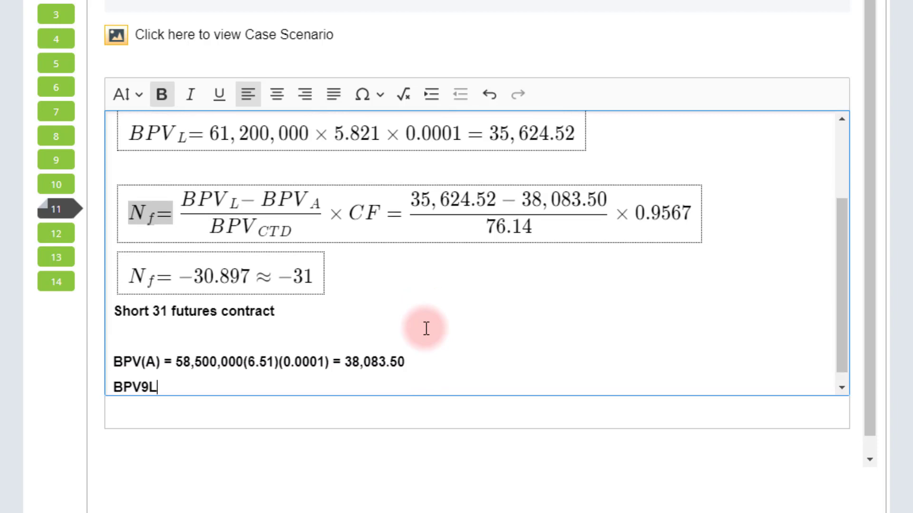
key(BackSpace)
key(BackSpace)
text((L) = 61,200,0)
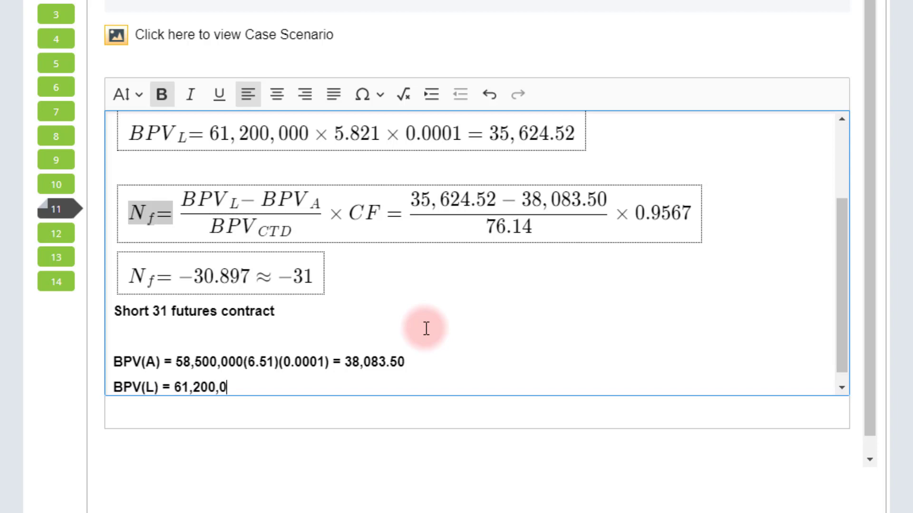
text(00(5.821)(0.000)
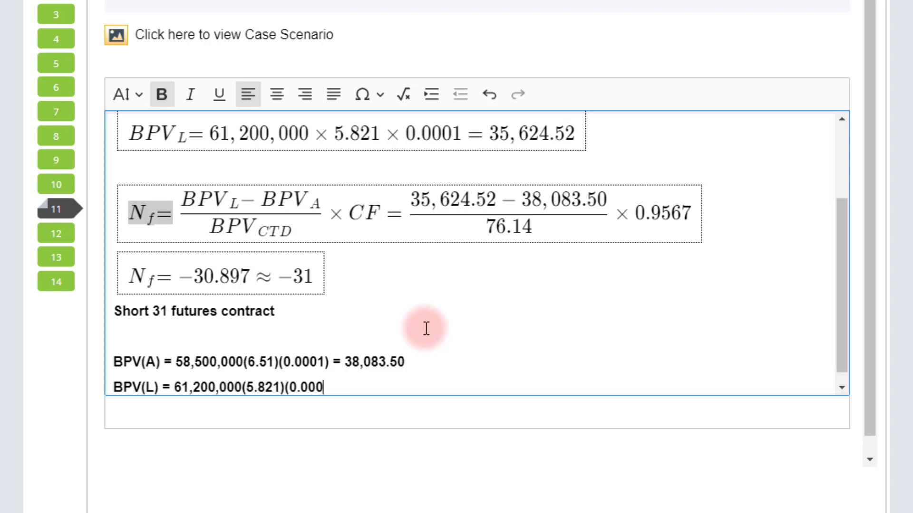
text(1) = 35,)
text(624.52)
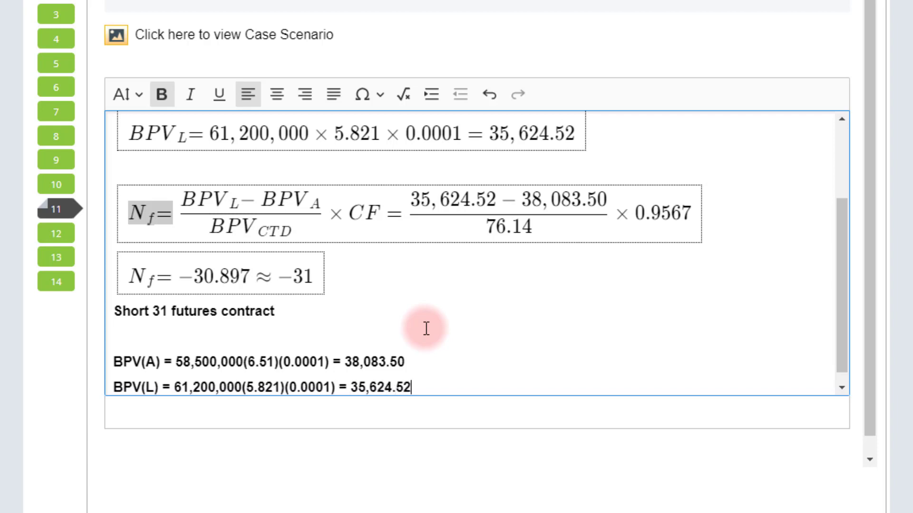
- After a blank line, begin a non-bold plain-text formula reading "Nf = (35624.52 - 38,083.50)/76.14"
key(Return)
key(Return)
text(B)
key(BackSpace)
key(ctrl+b)
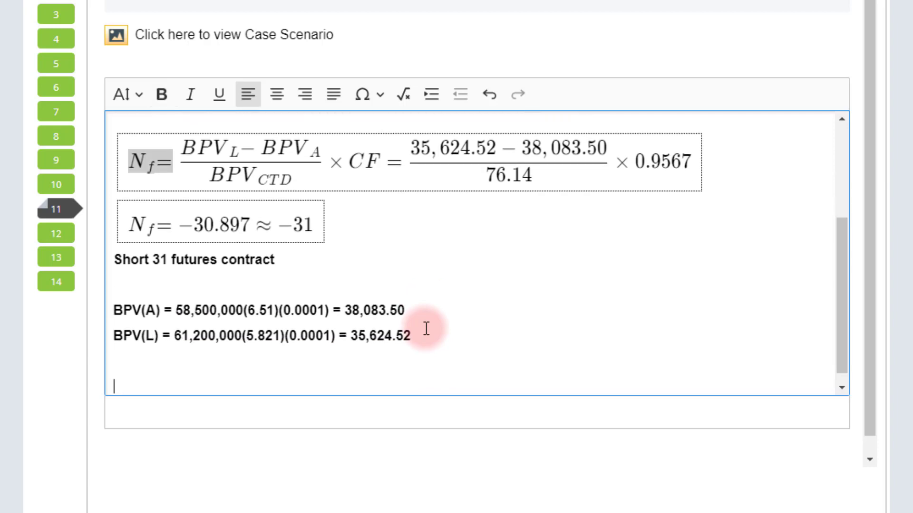
text(Nf = (3562)
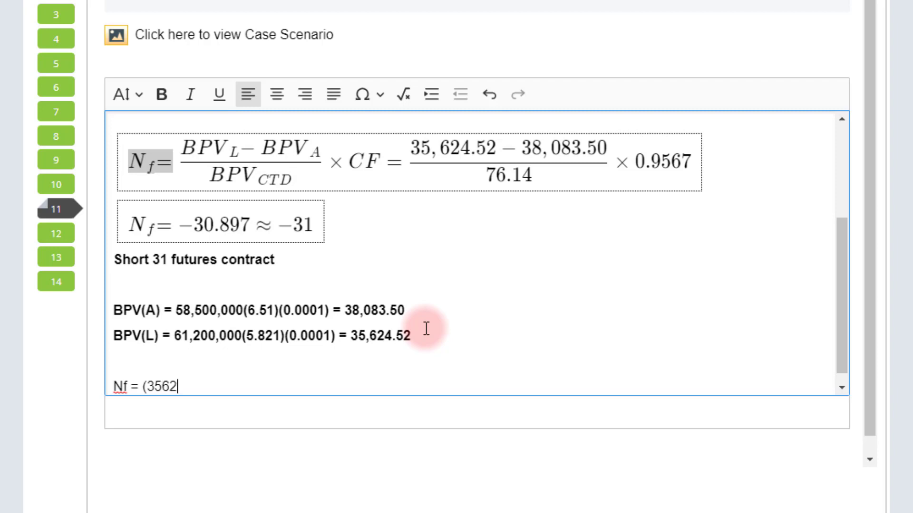
text(4.52 - )
text(38,)
text(083)
key(BackSpace)
text(8)
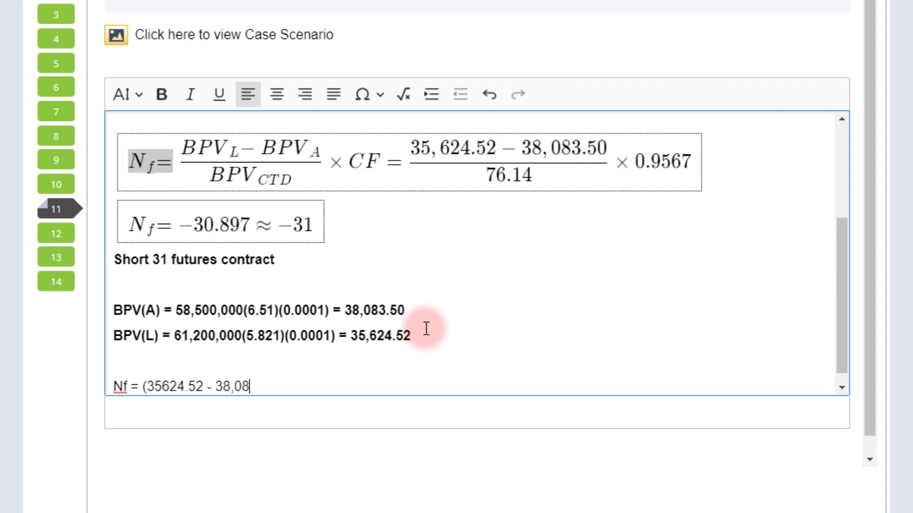
text(3.50)/76.14)
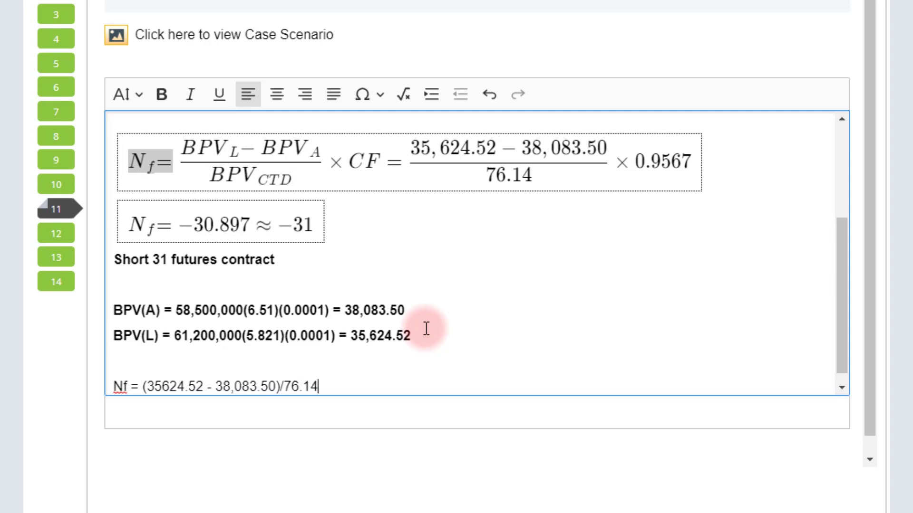
- Complete the plain-text Nf formula with "* 0.9567 = -30.897 = -31" and add two new lines below it
text( &)
key(BackSpace)
key(BackSpace)
text(* 0.9567 = -)
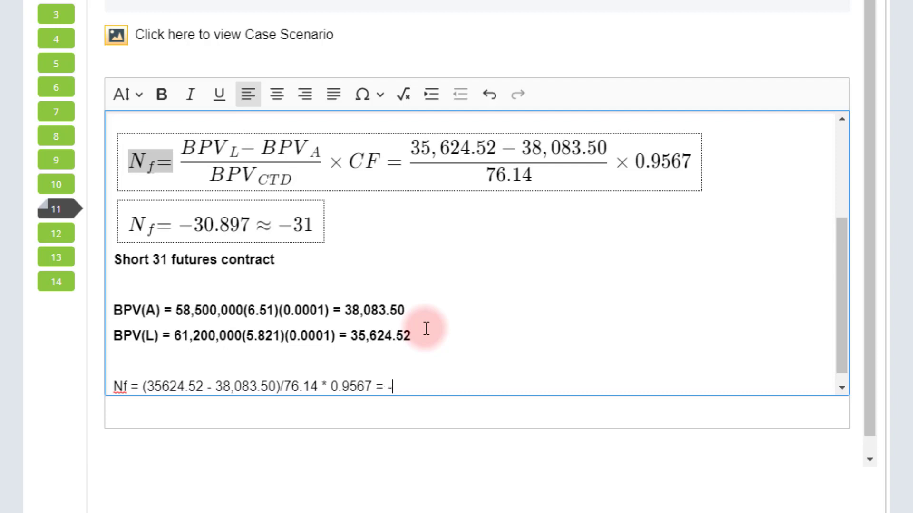
text(30.897 = -31)
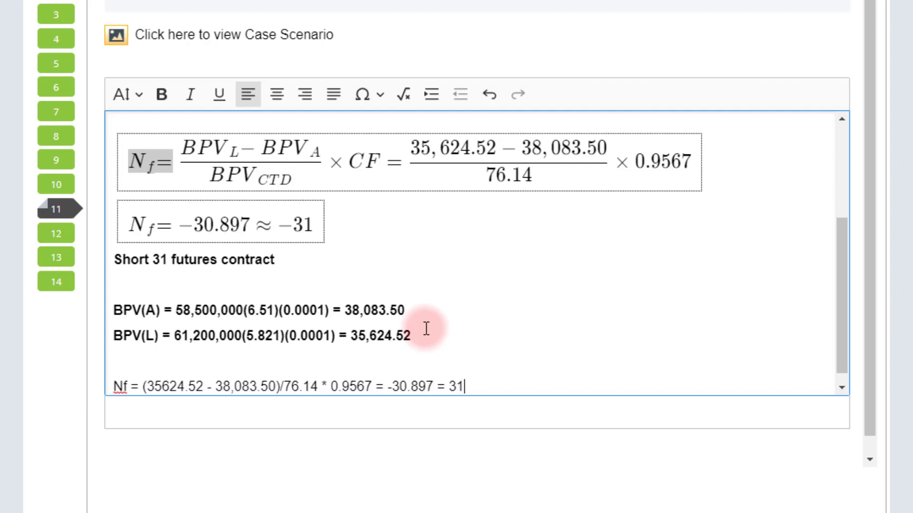
key(Return)
key(Return)
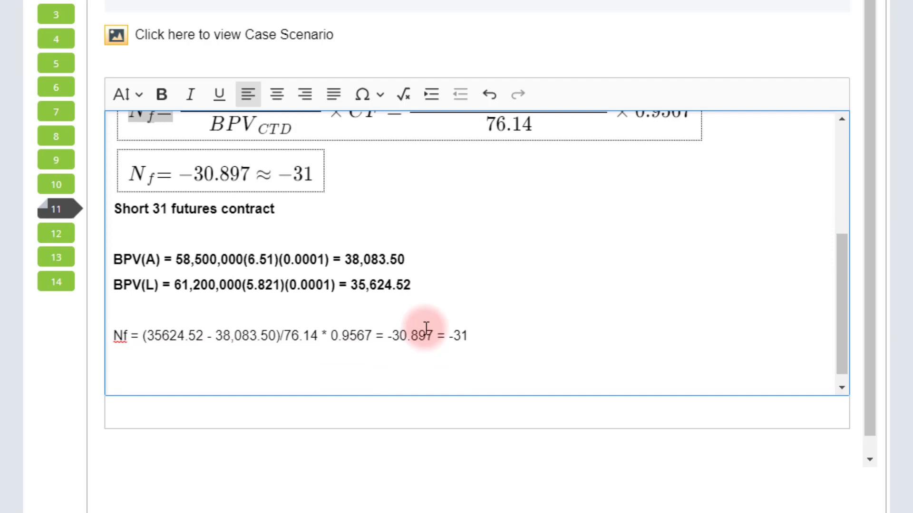
- Compare the plain-text BPV and Nf calculations with the equation-box versions above them
drag(468, 335, 128, 328)
click(215, 334)
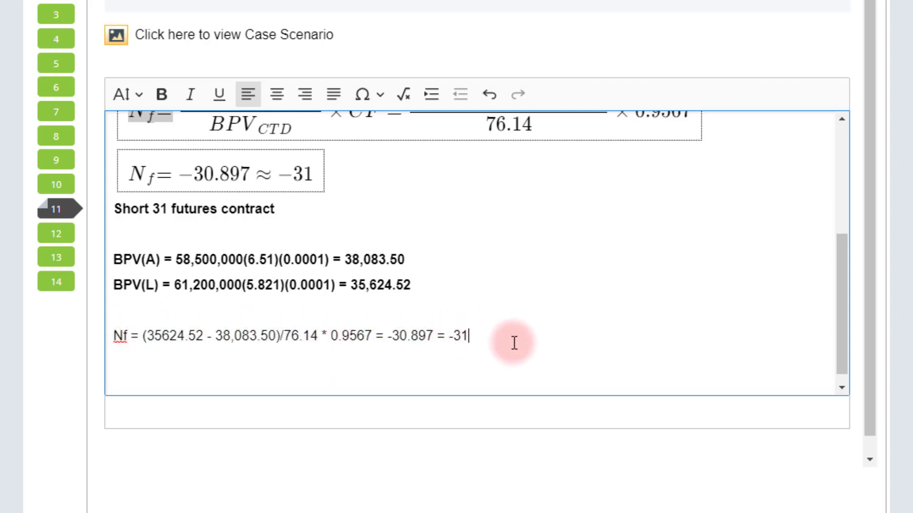
drag(497, 334, 101, 255)
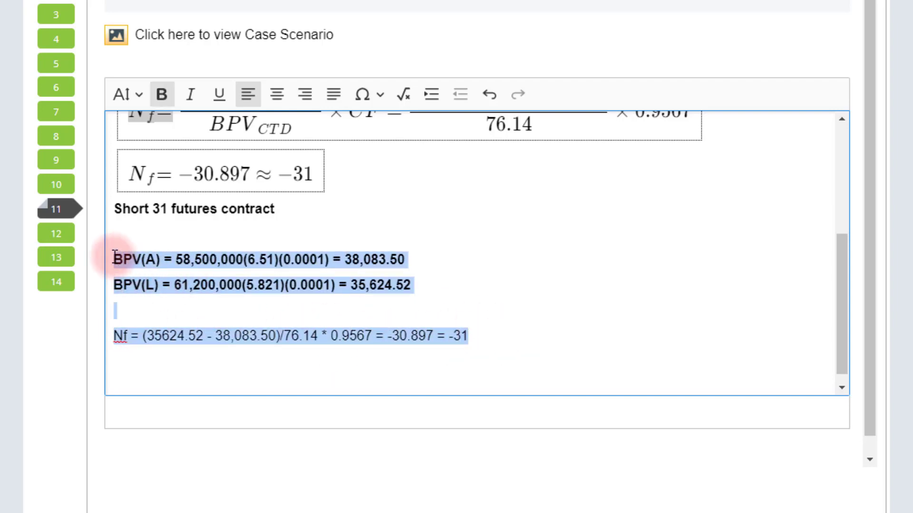
click(505, 342)
drag(505, 342, 123, 268)
click(520, 333)
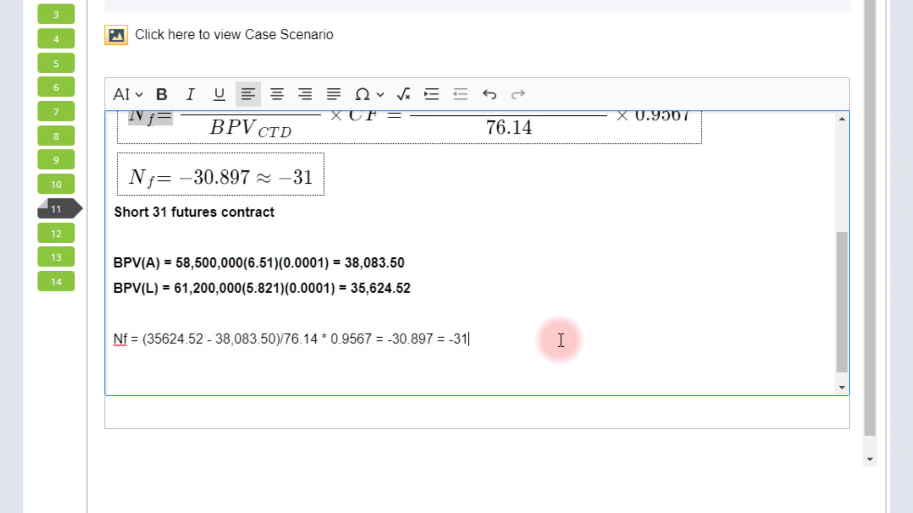
scroll(523, 323, up, 3)
scroll(467, 328, down, 2)
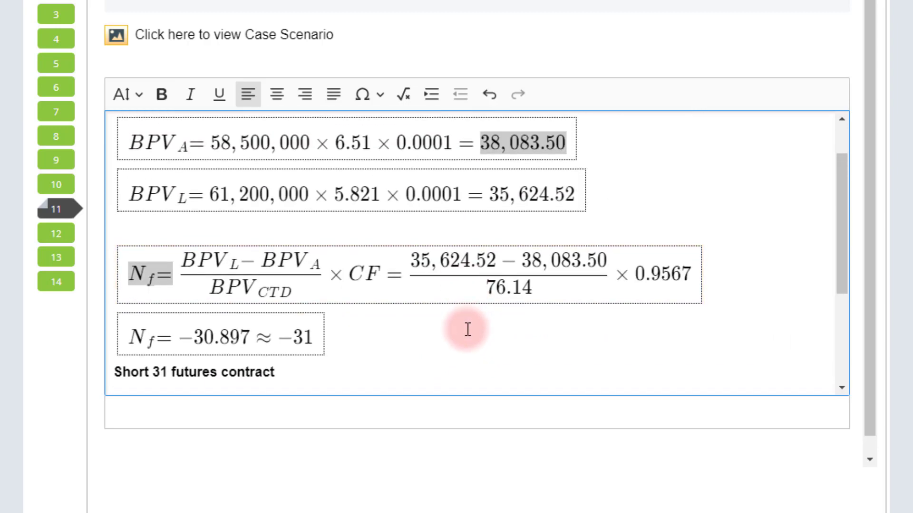
scroll(468, 330, down, 2)
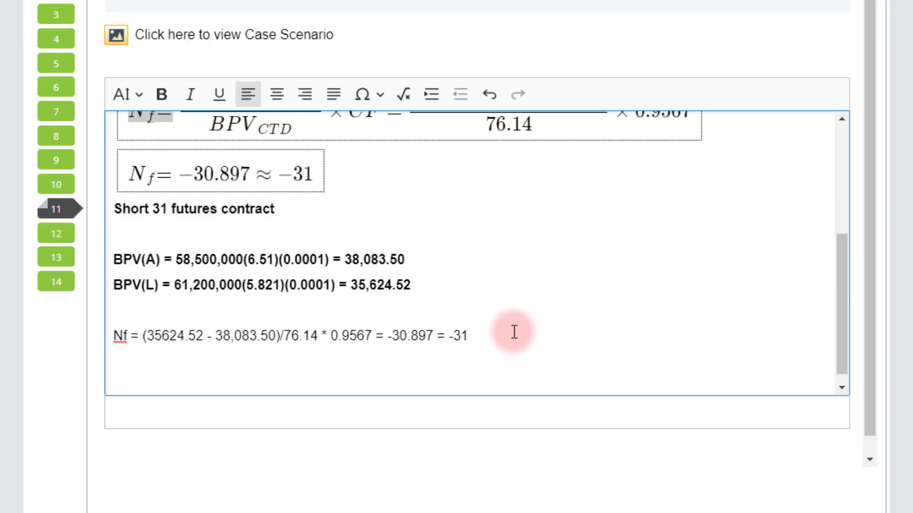
scroll(511, 330, up, 5)
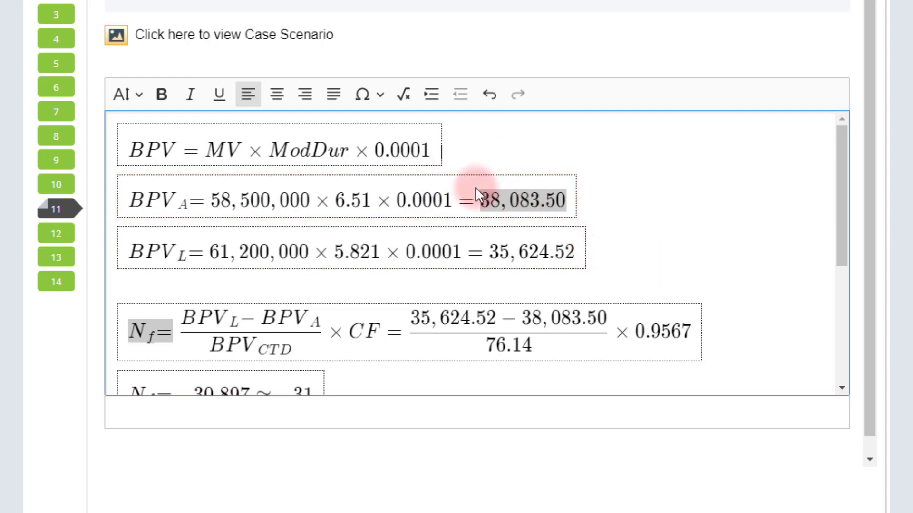
drag(483, 197, 207, 197)
click(550, 194)
click(648, 189)
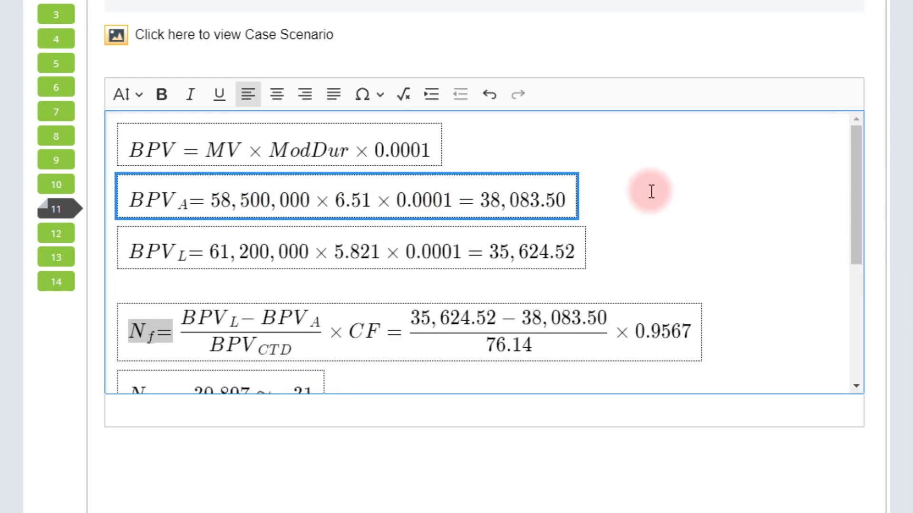
scroll(464, 201, down, 2)
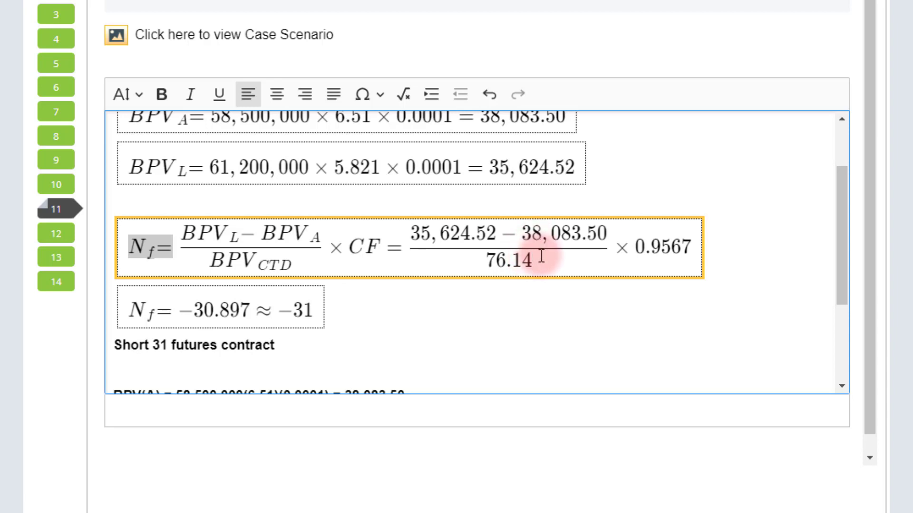
click(581, 314)
scroll(581, 315, down, 3)
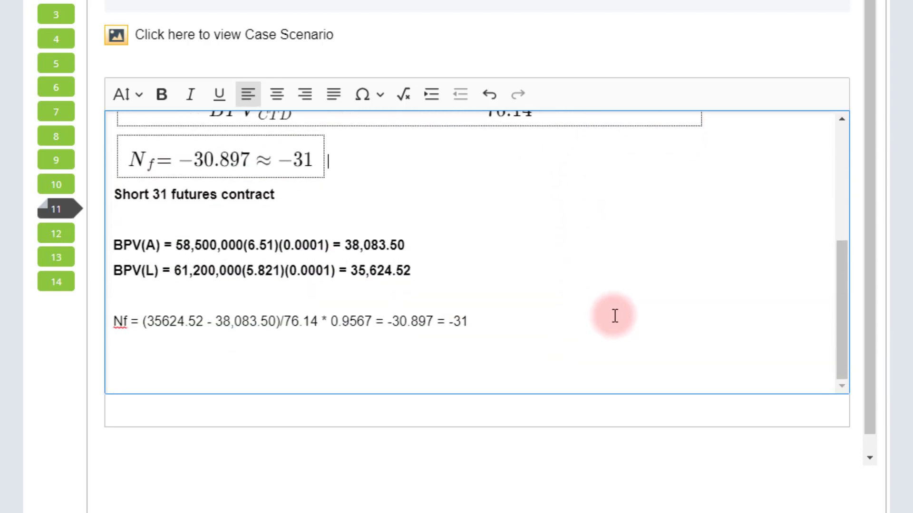